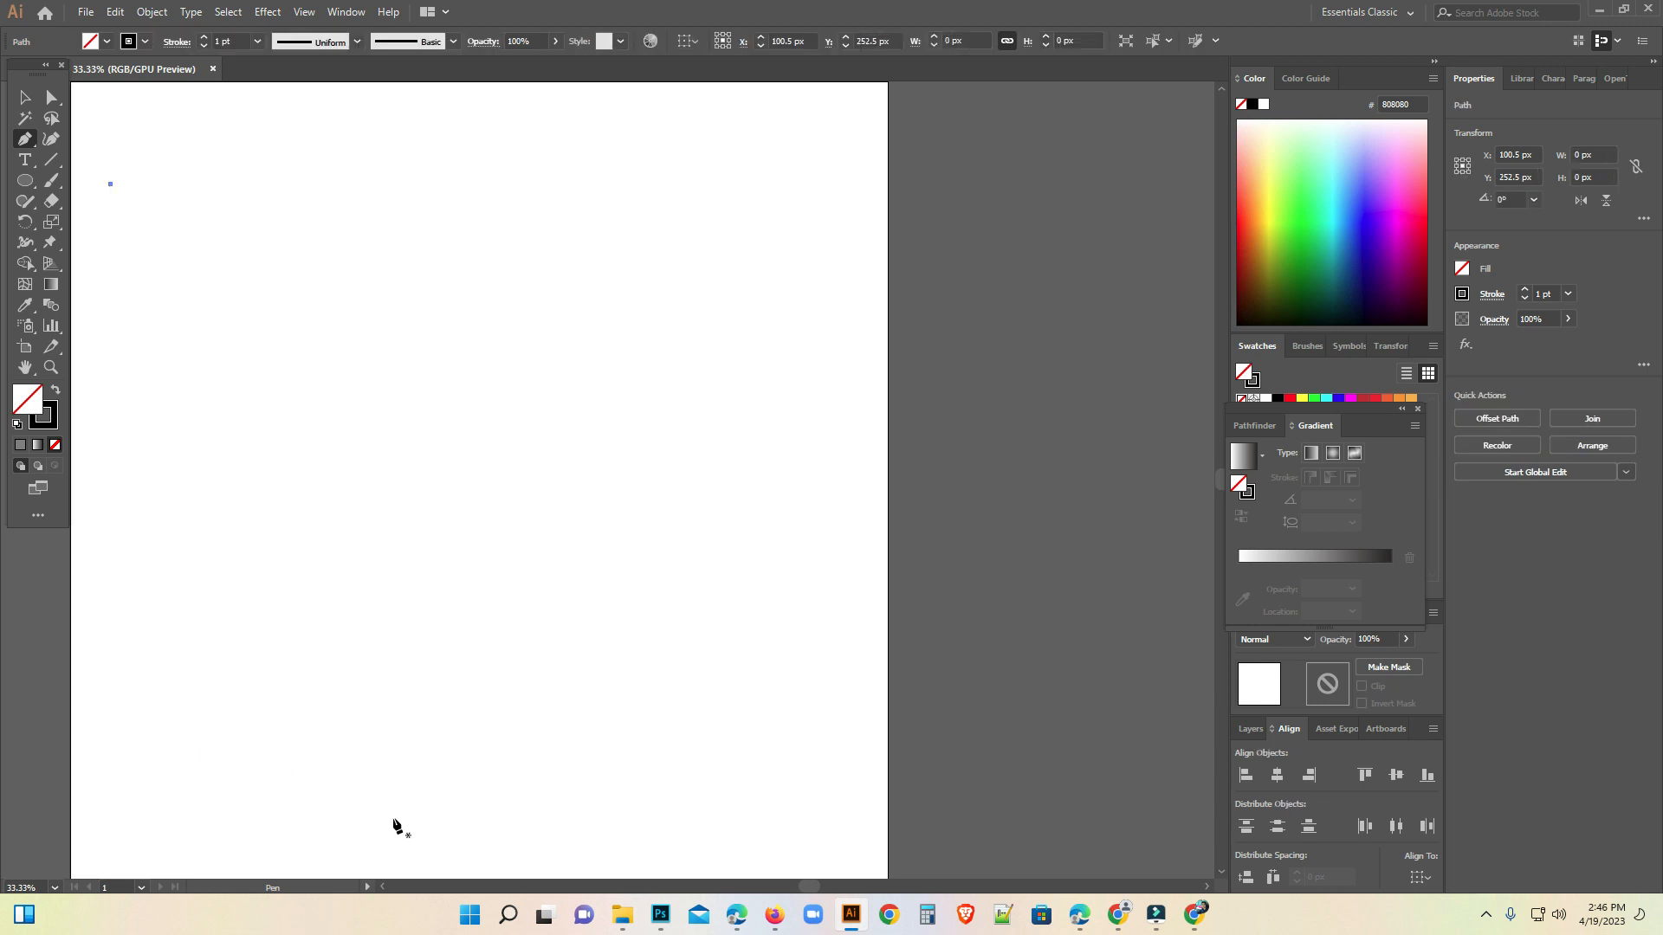
- Draw a vertical line about 1260 px tall near the artboard's left edge and place a copy about 78 px to its right
key(ctrl+shift+z)
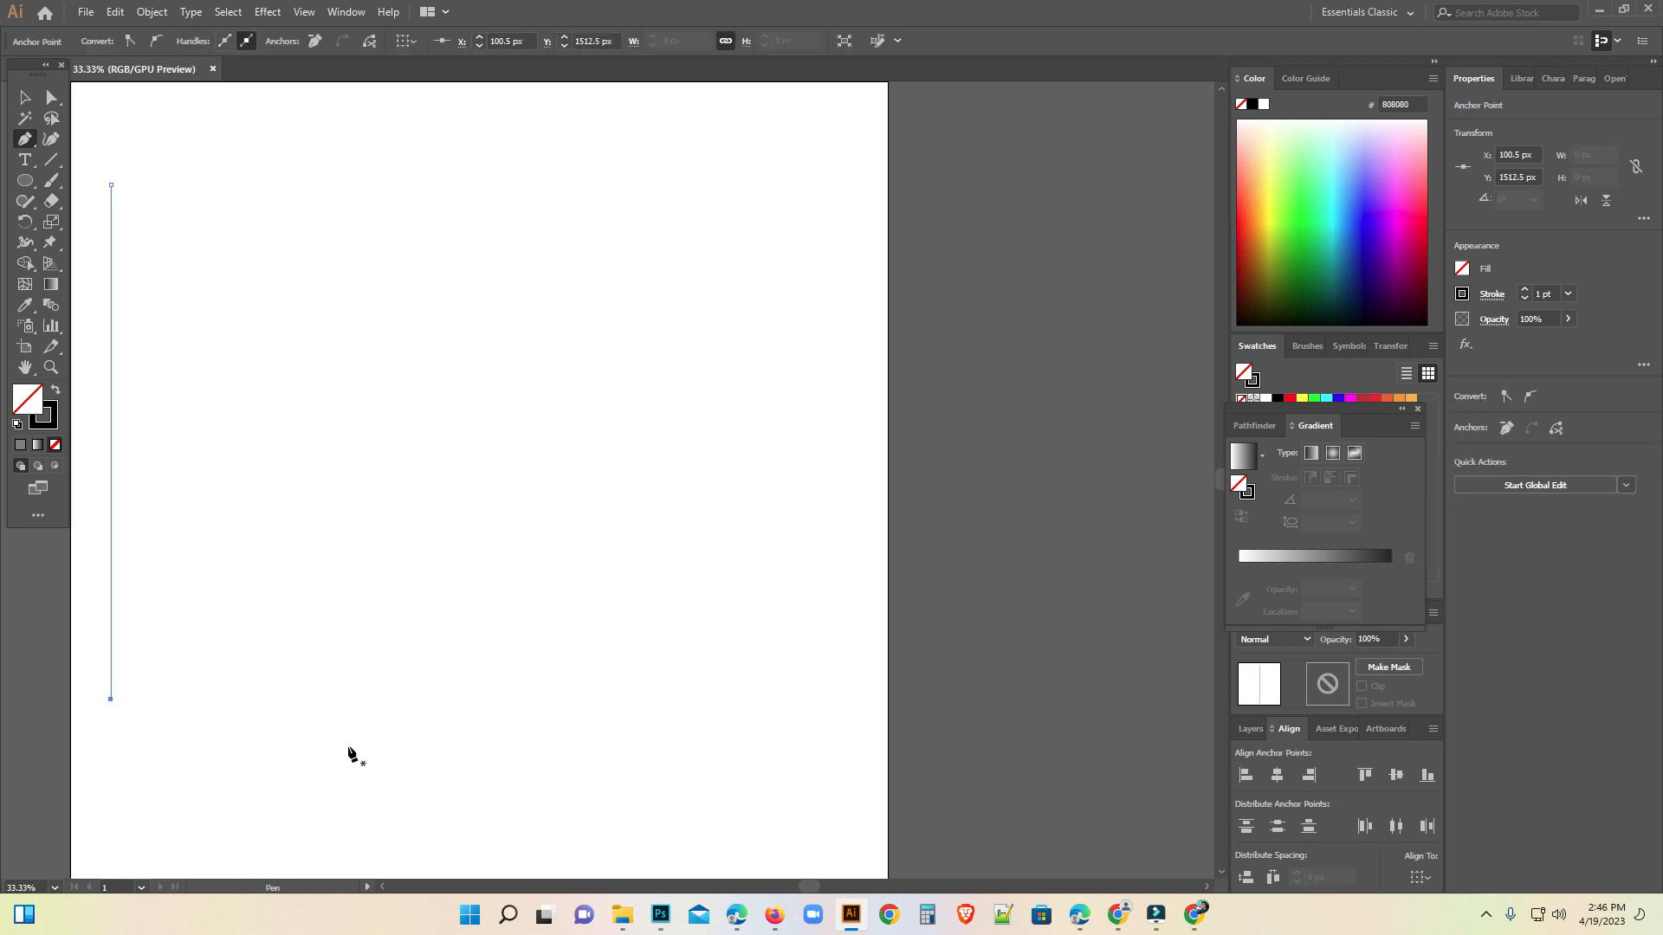
click(24, 98)
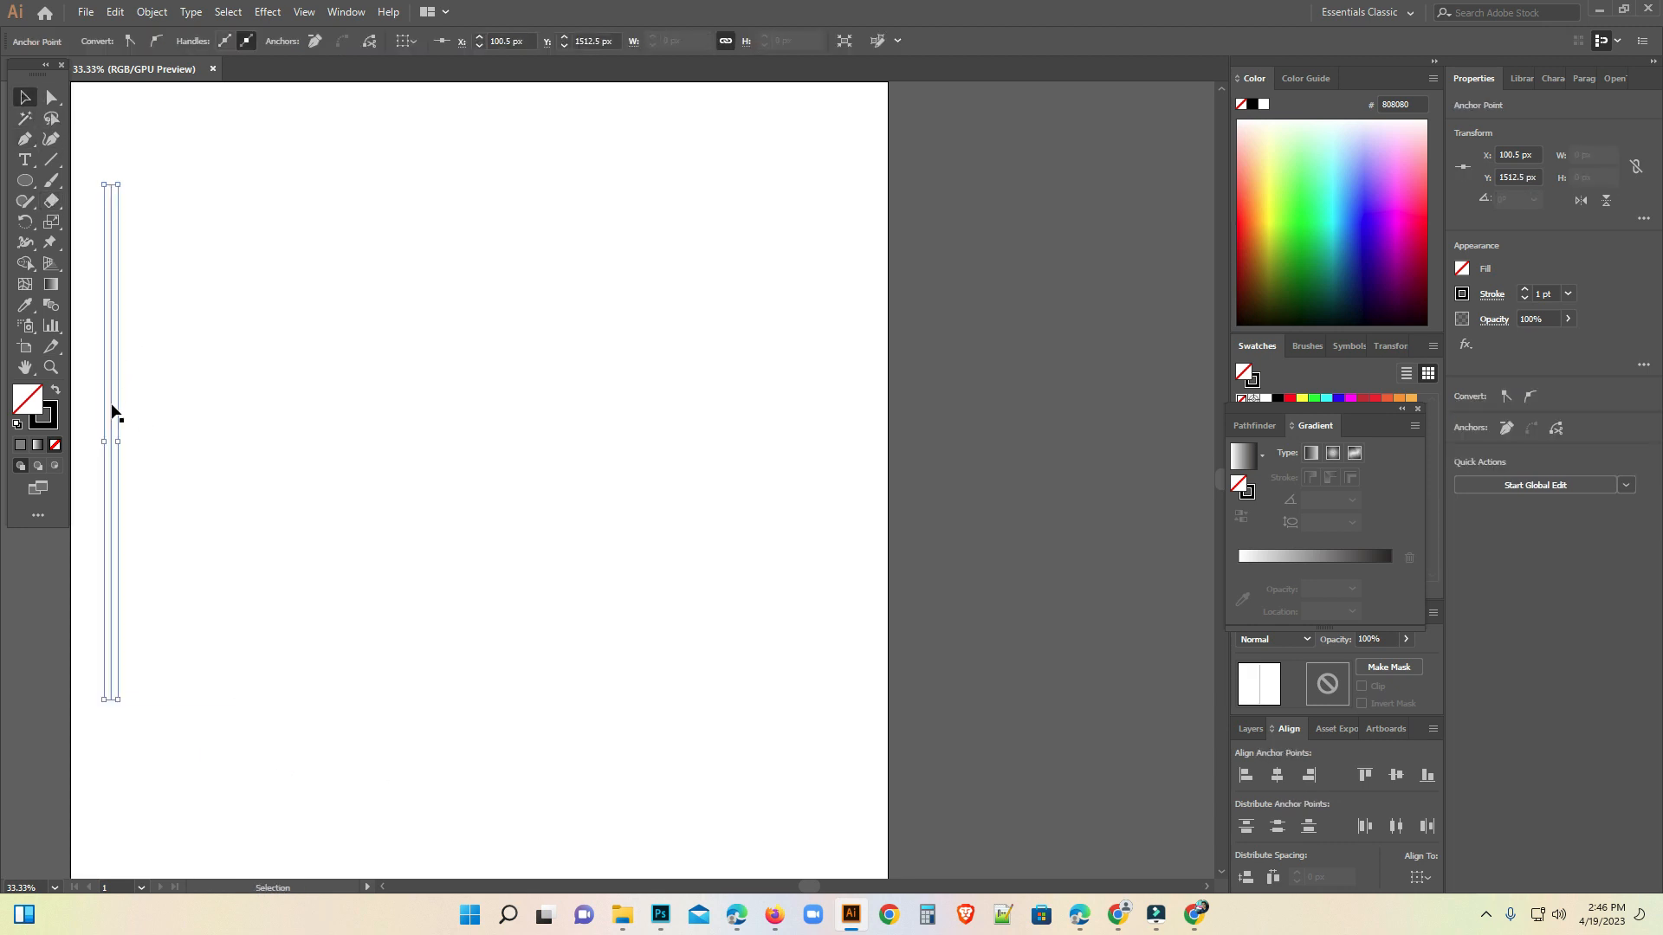
mouse_move(110, 419)
mouse_down()
mouse_move(156, 416)
mouse_move(142, 417)
mouse_up()
- Repeat the line duplication until ten evenly spaced vertical lines stand side by side
key(ctrl+d)
key(ctrl+d)
key(ctrl+d)
key(ctrl+d)
key(ctrl+d)
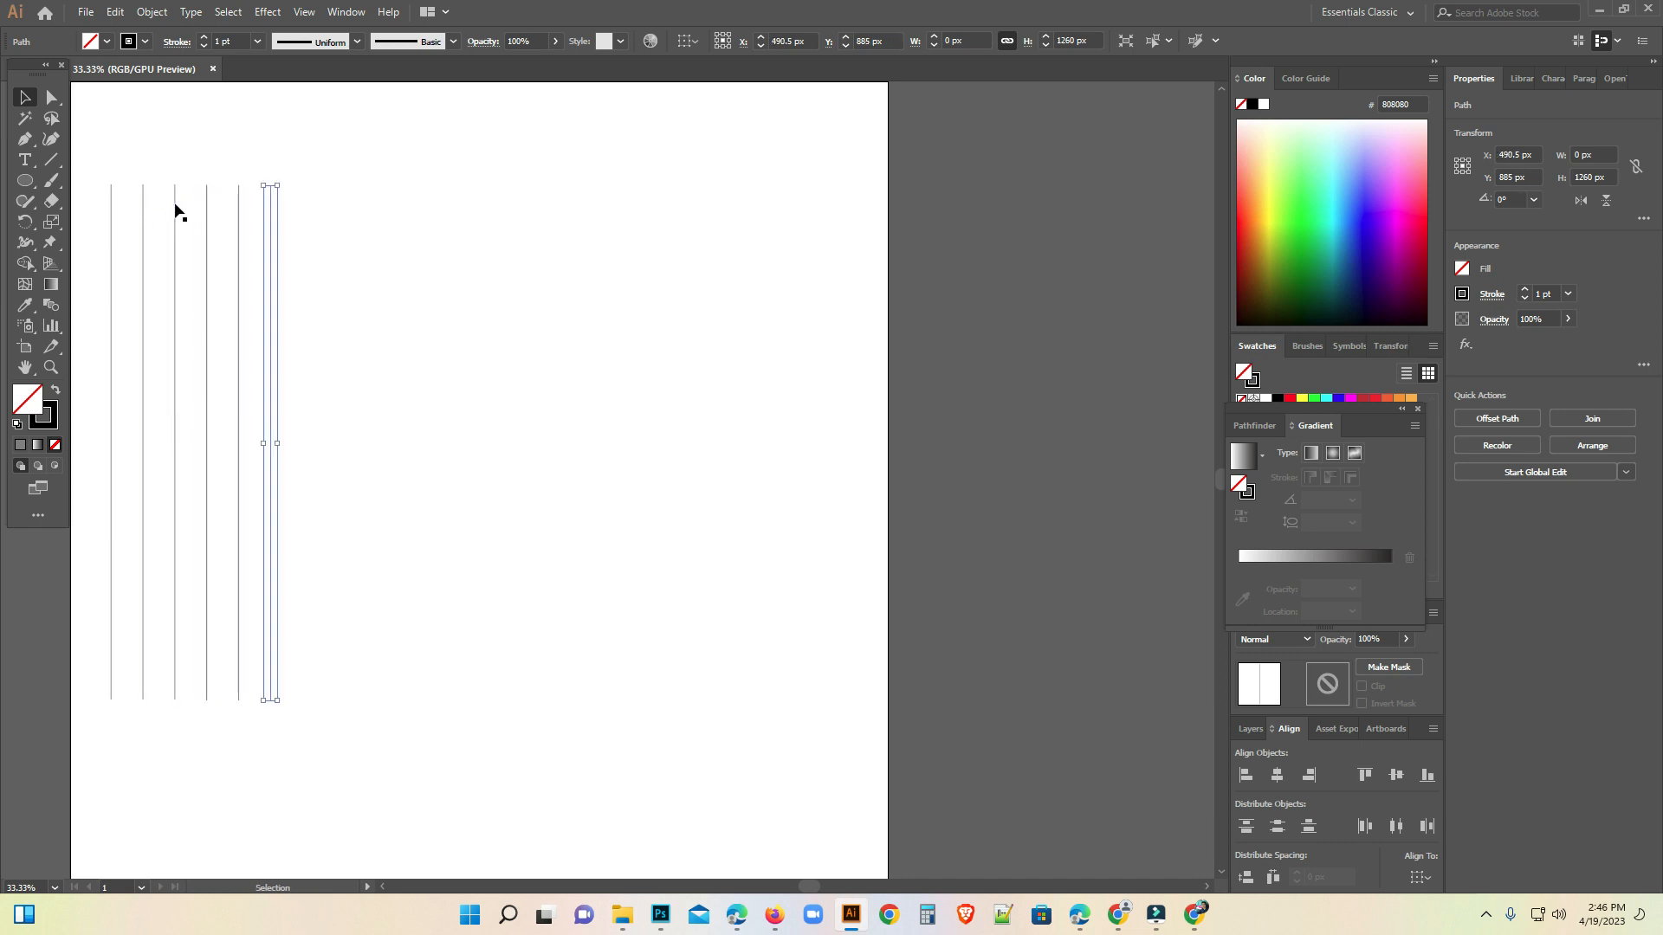
key(ctrl)
key(ctrl+d)
key(ctrl+d)
key(ctrl+d)
key(ctrl+d)
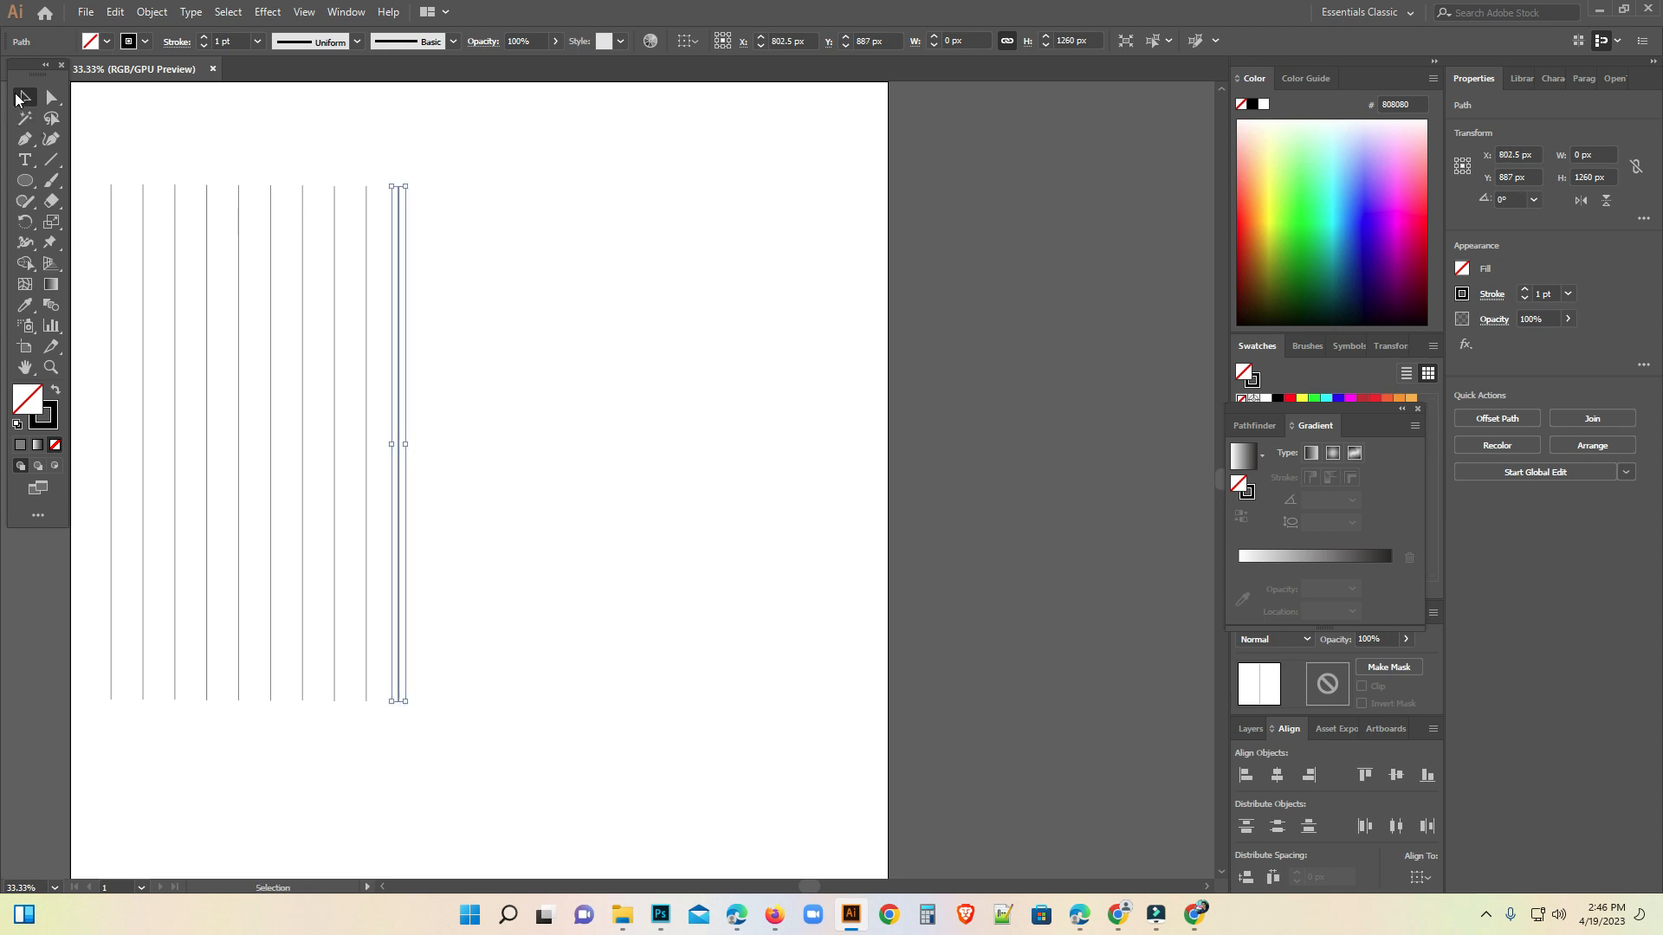
- Move all ten vertical lines to the middle of the artboard and align their top ends
drag(96, 158, 509, 321)
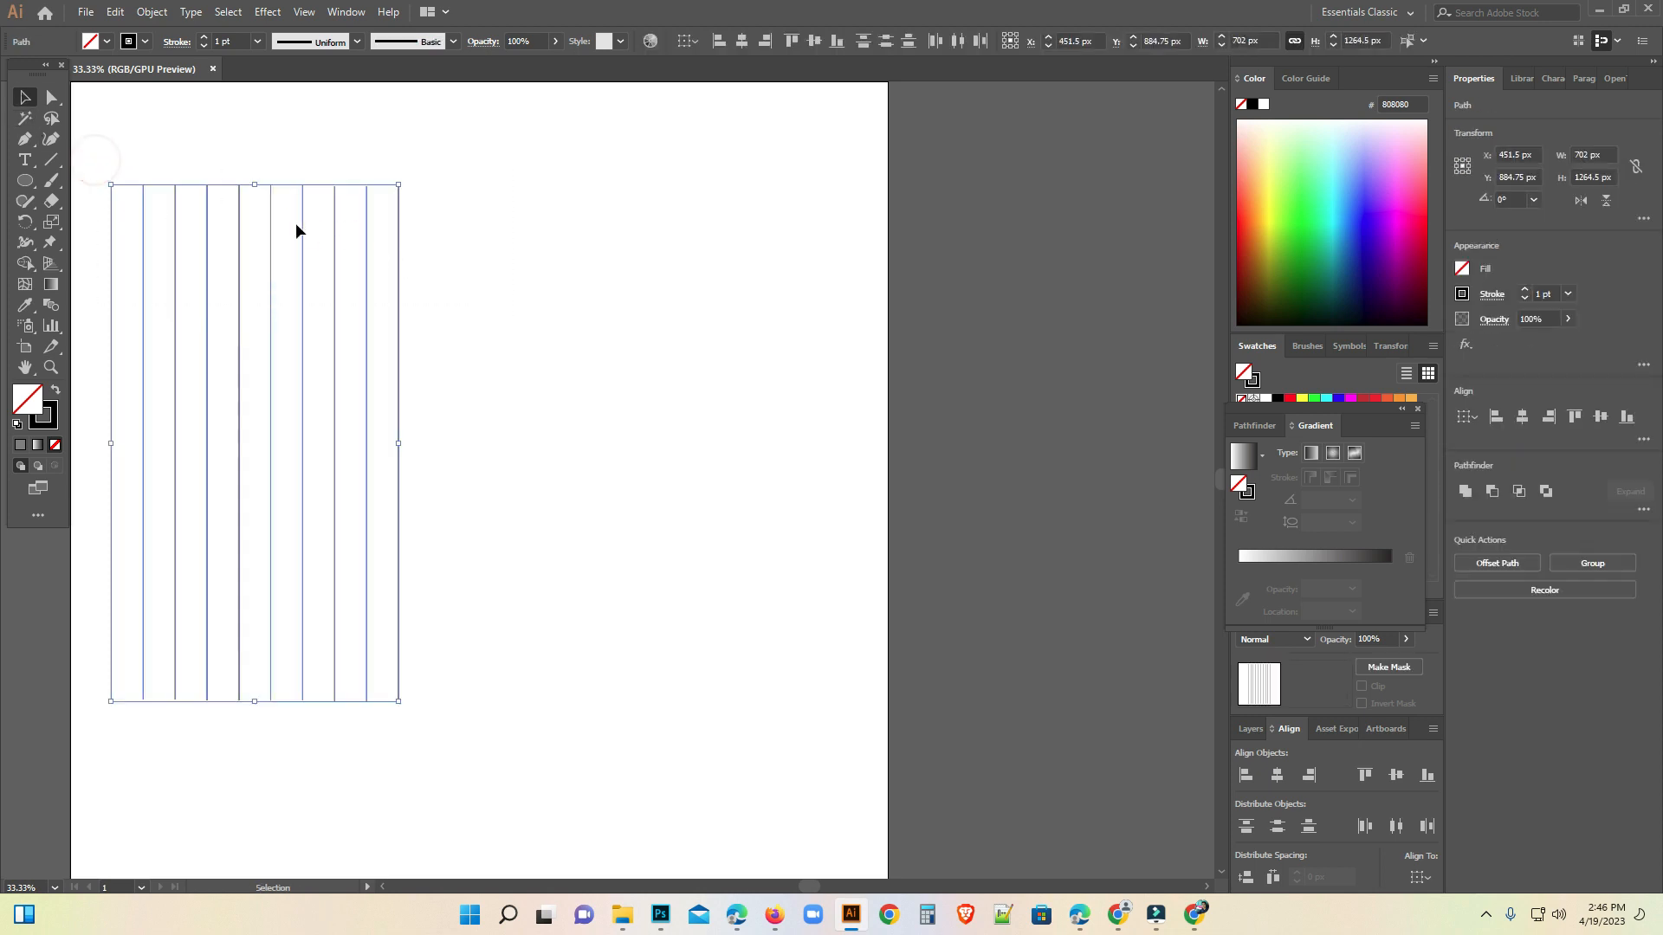
drag(271, 227, 488, 246)
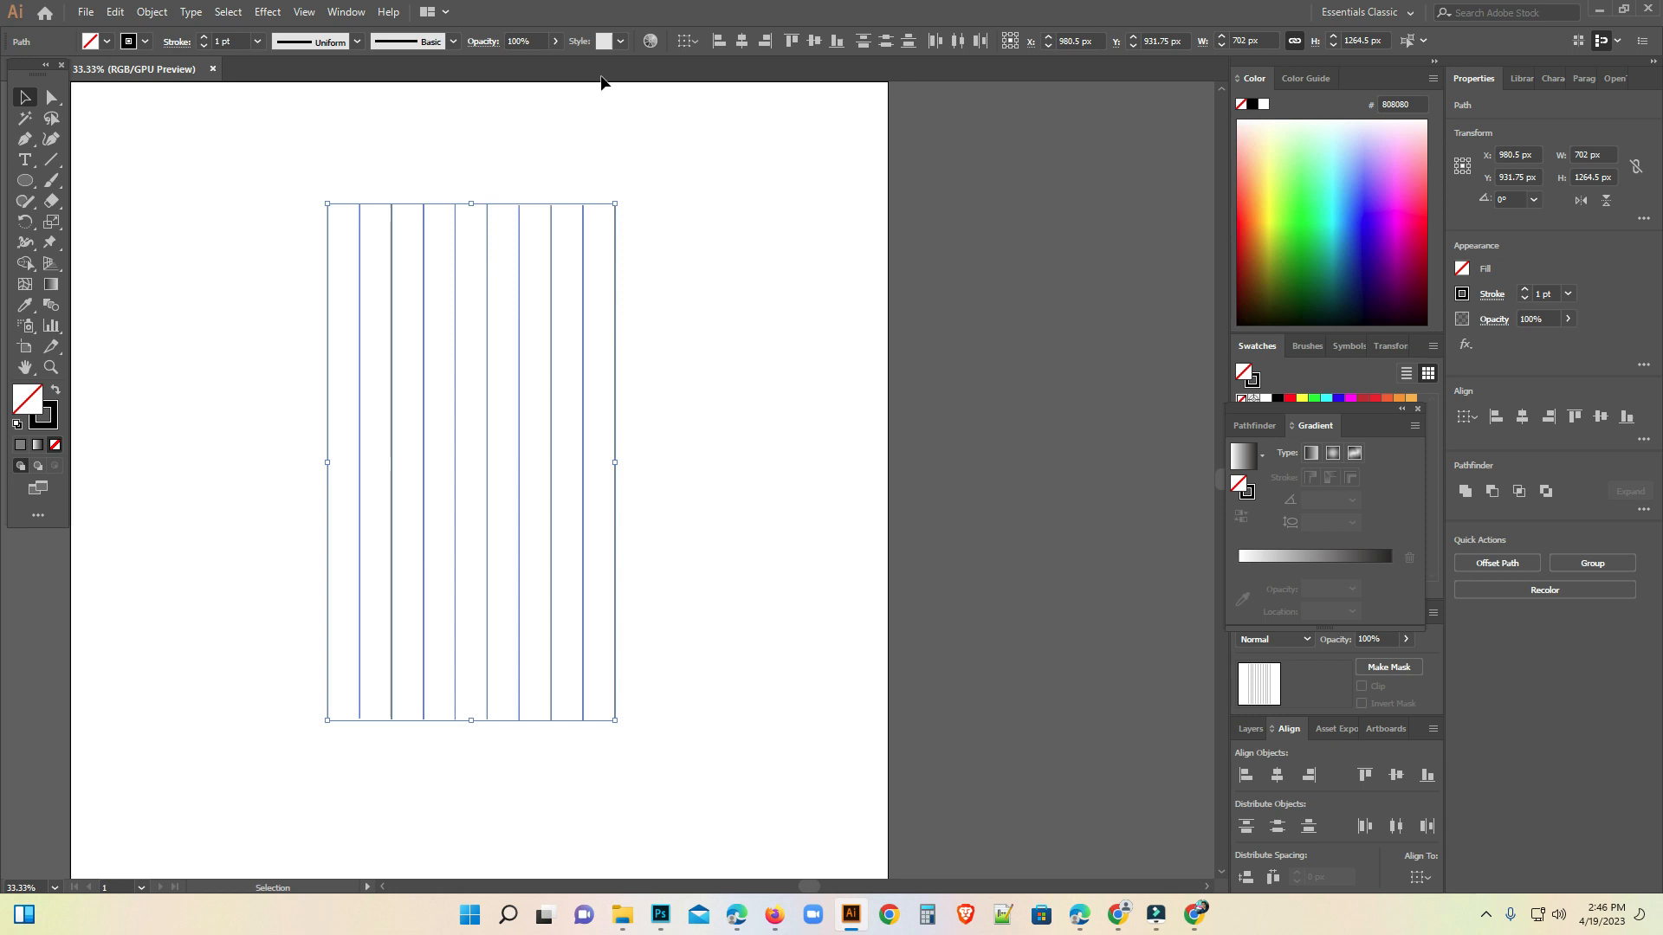
click(798, 39)
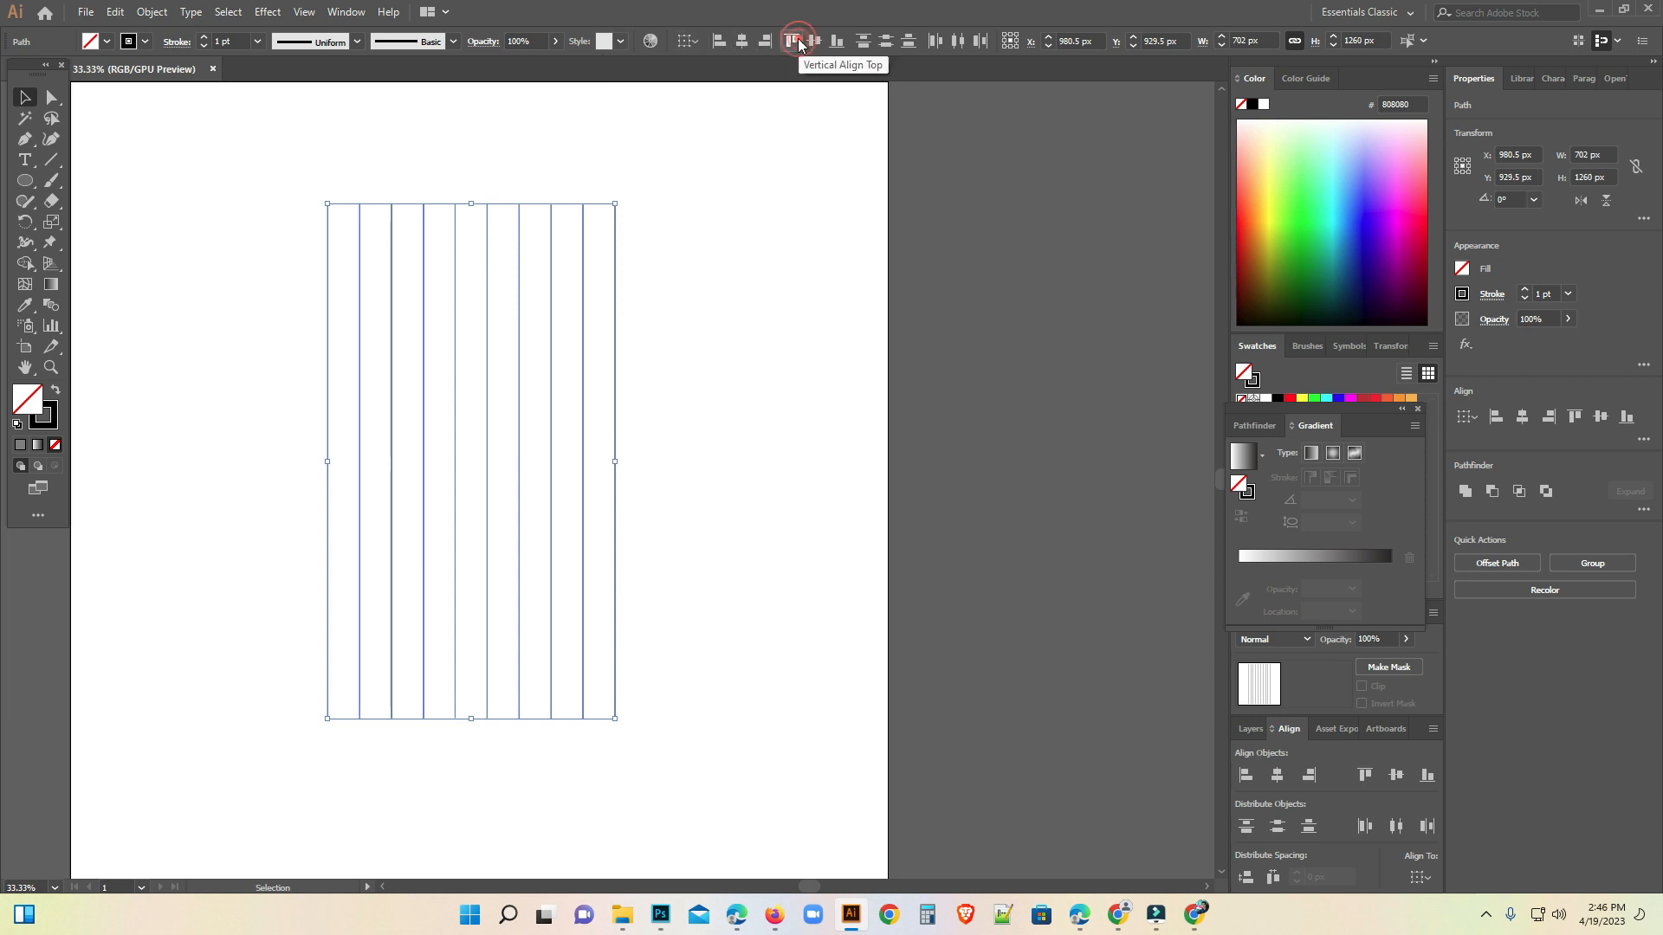
- Duplicate the set of vertical lines, rotate the copy to horizontal, and place it over the original to form a square grid
drag(551, 327, 647, 325)
drag(717, 197, 824, 526)
drag(722, 386, 609, 392)
click(691, 265)
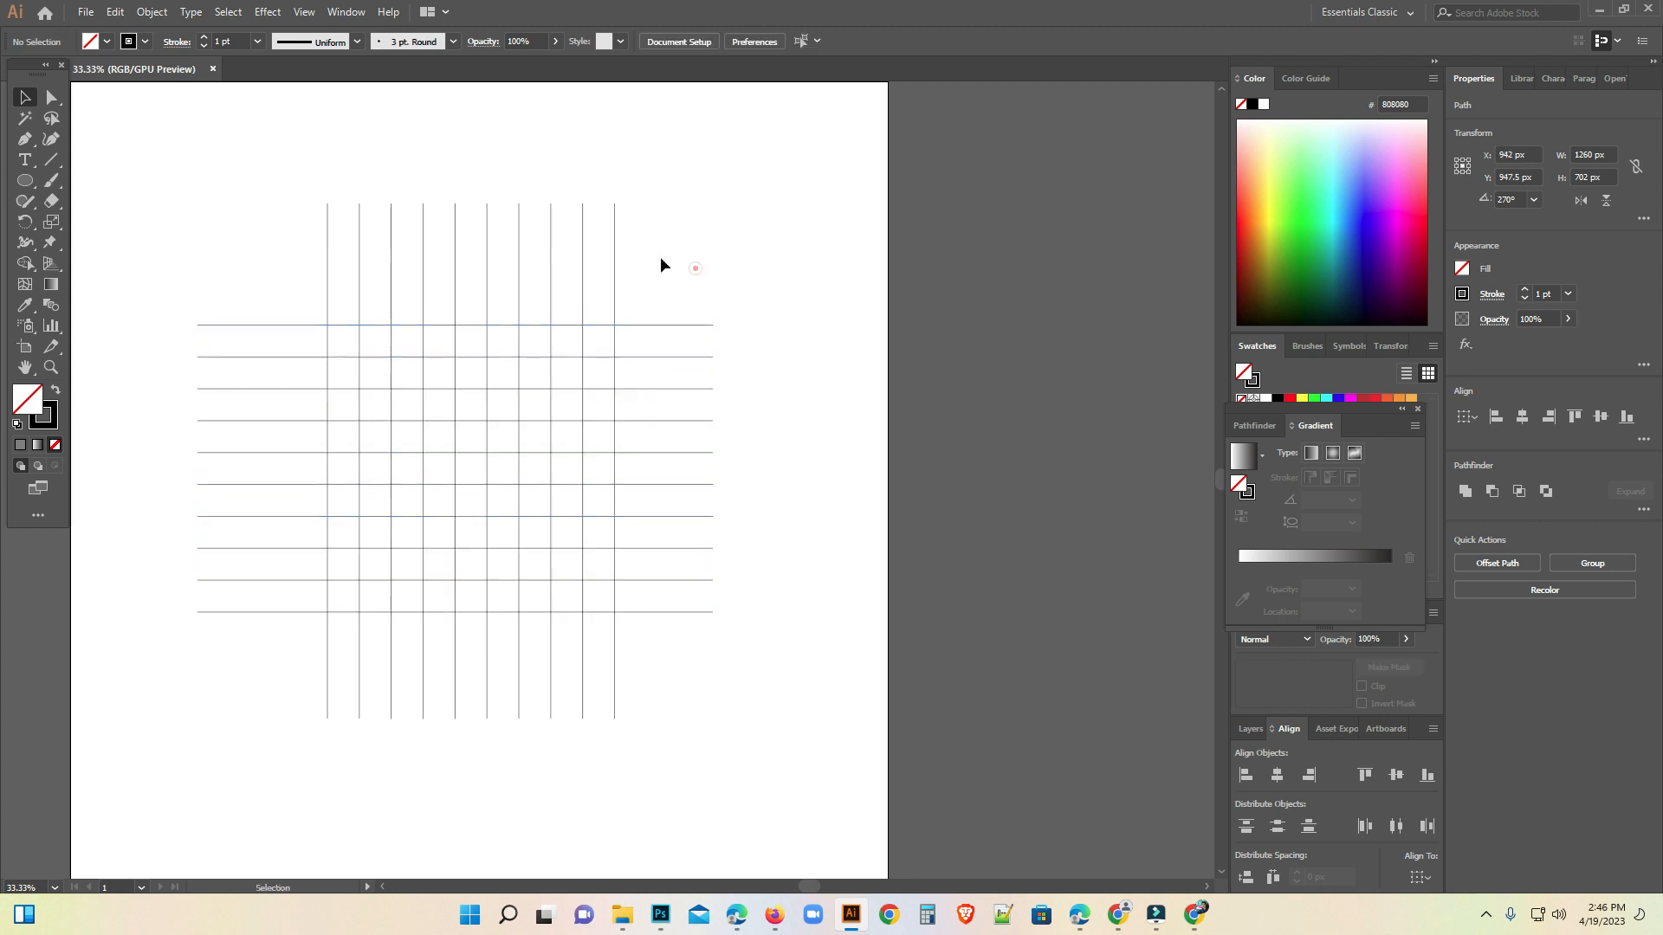
- Draw a 702 px circle from the grid's centre so that it touches the outermost grid lines
drag(253, 177, 708, 786)
click(509, 501)
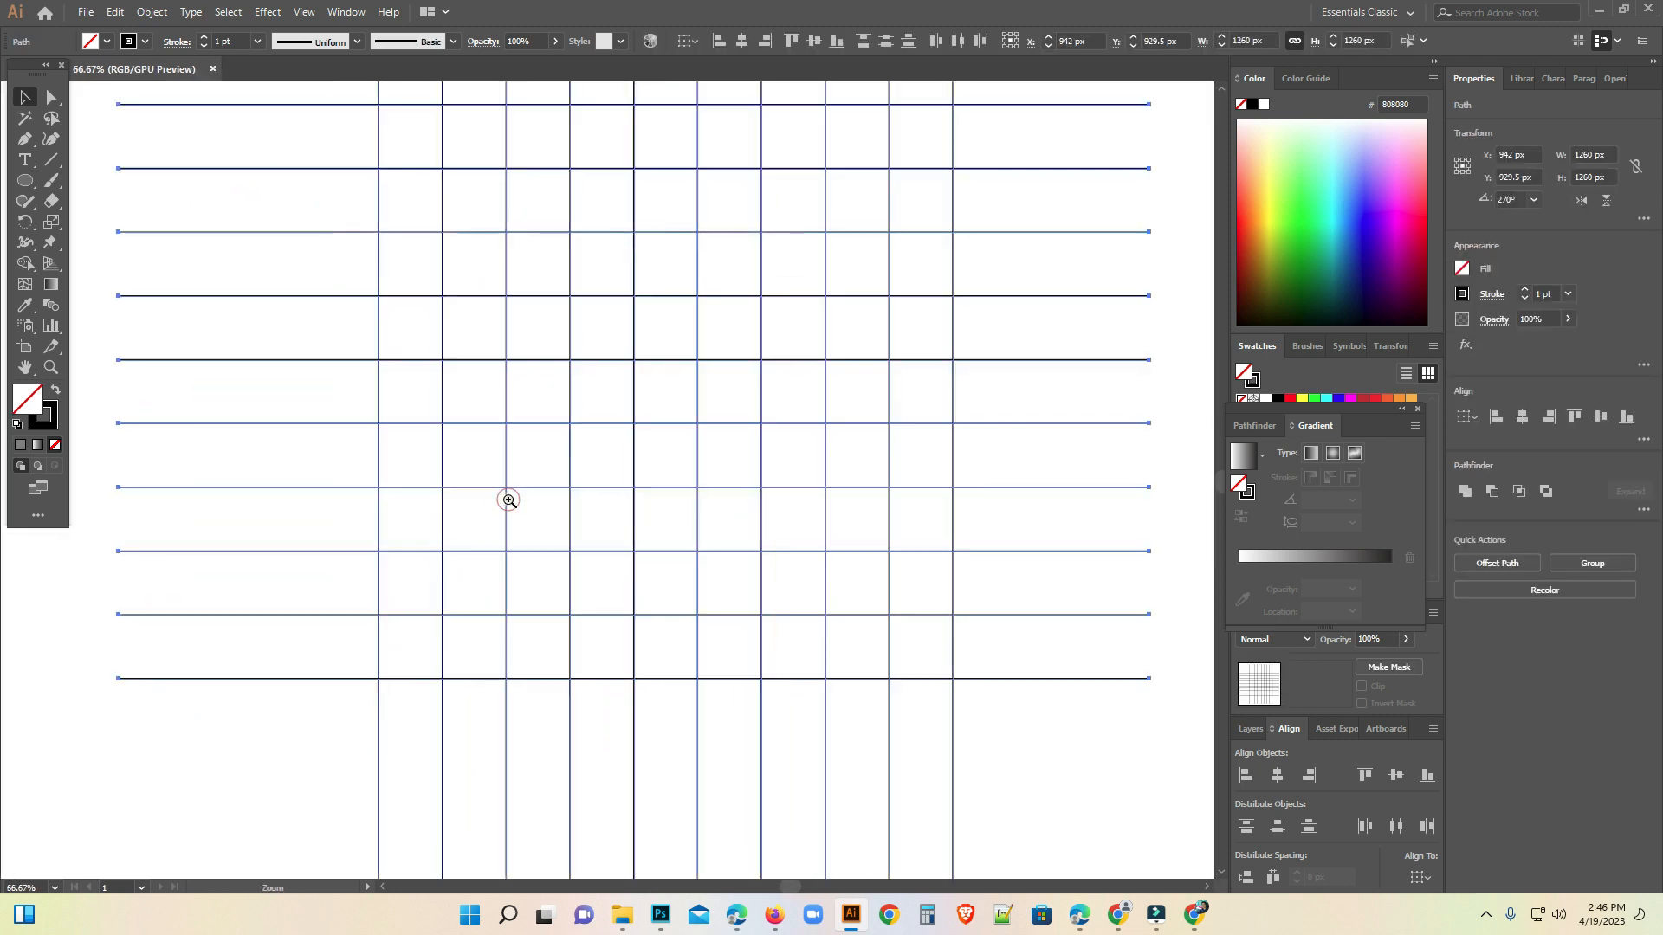
drag(743, 278, 656, 365)
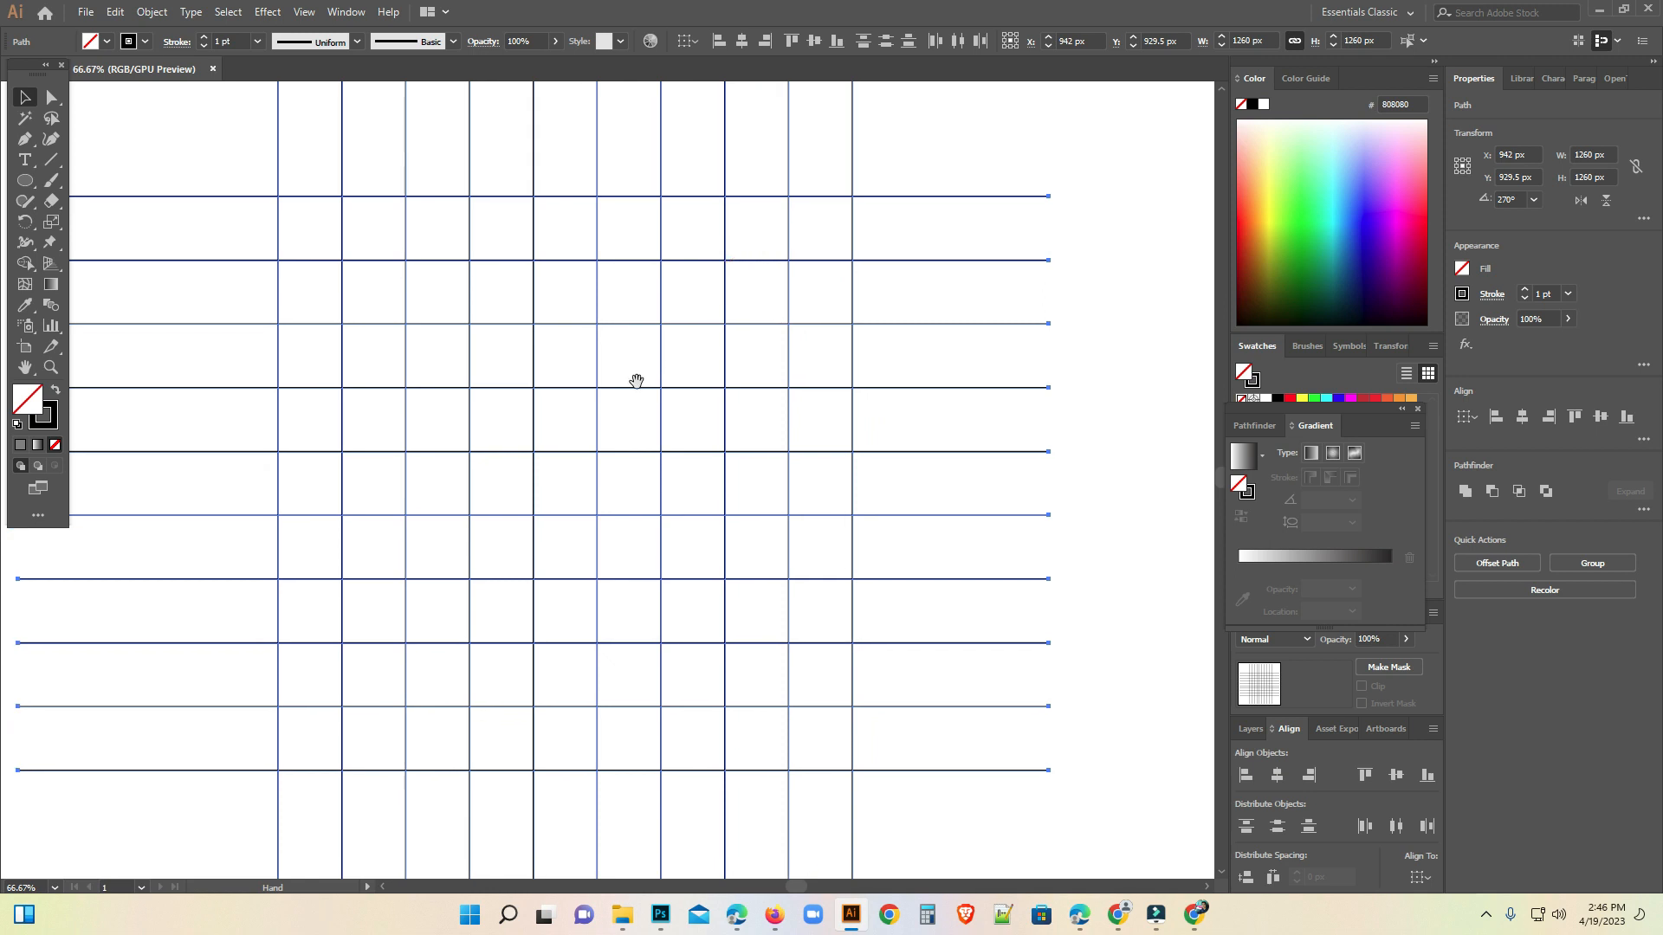
click(26, 182)
drag(565, 483, 746, 773)
click(24, 101)
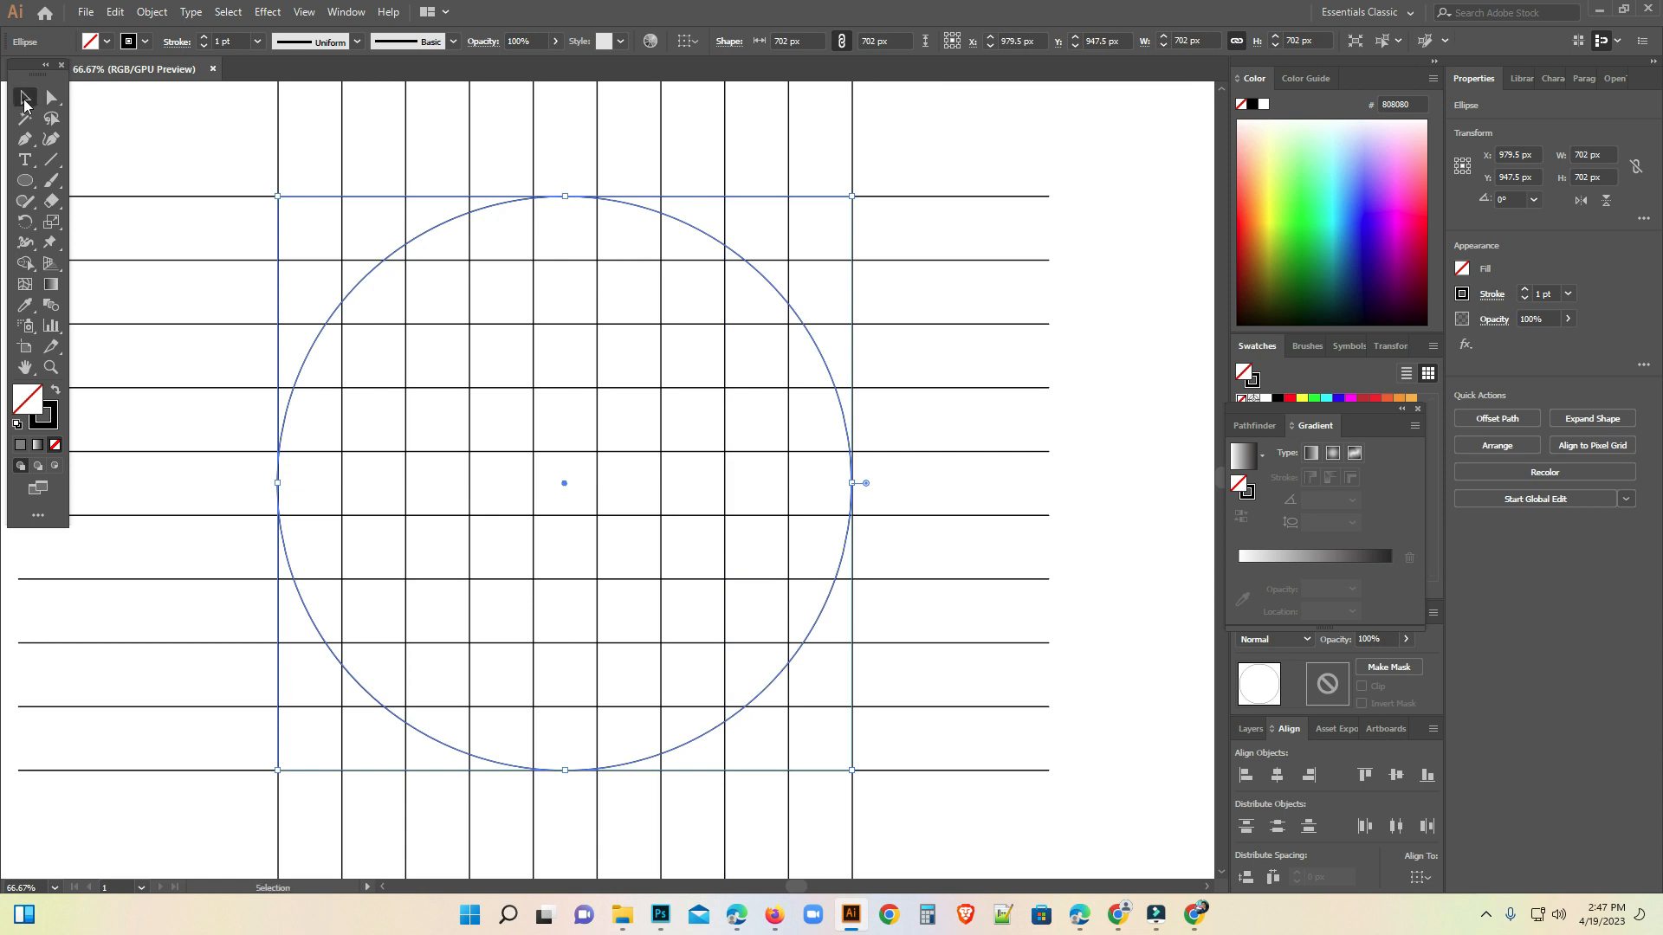
- Paste a copy of the circle in front and scale it concentrically to 546 px, one grid cell inward
click(115, 12)
click(147, 96)
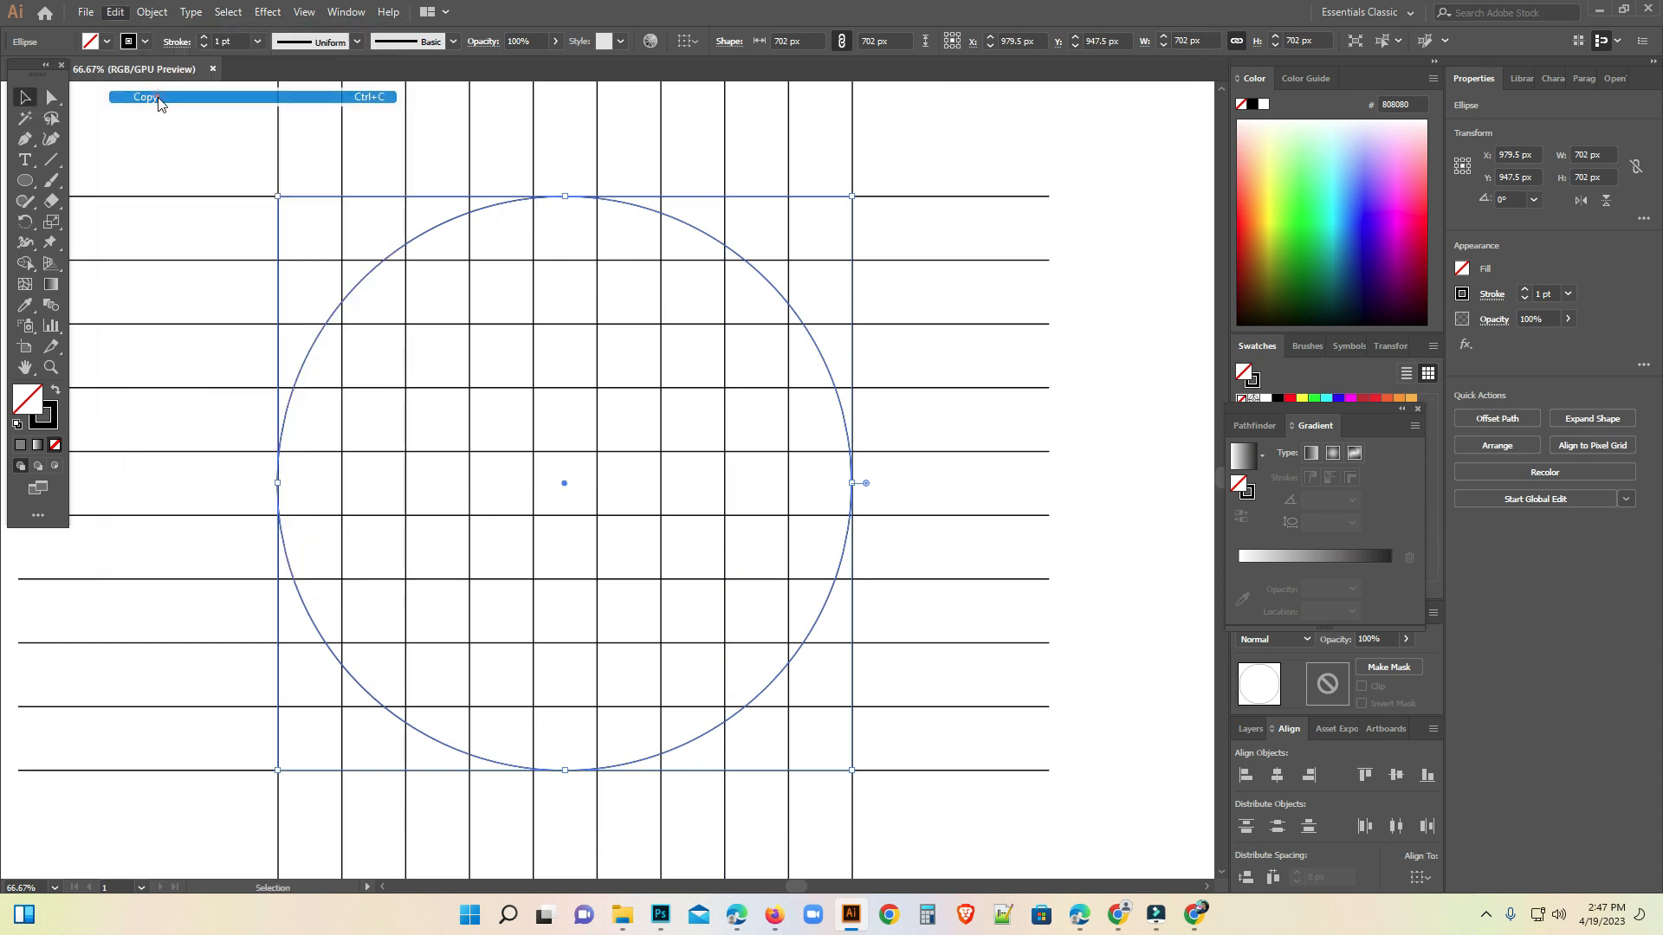
click(118, 13)
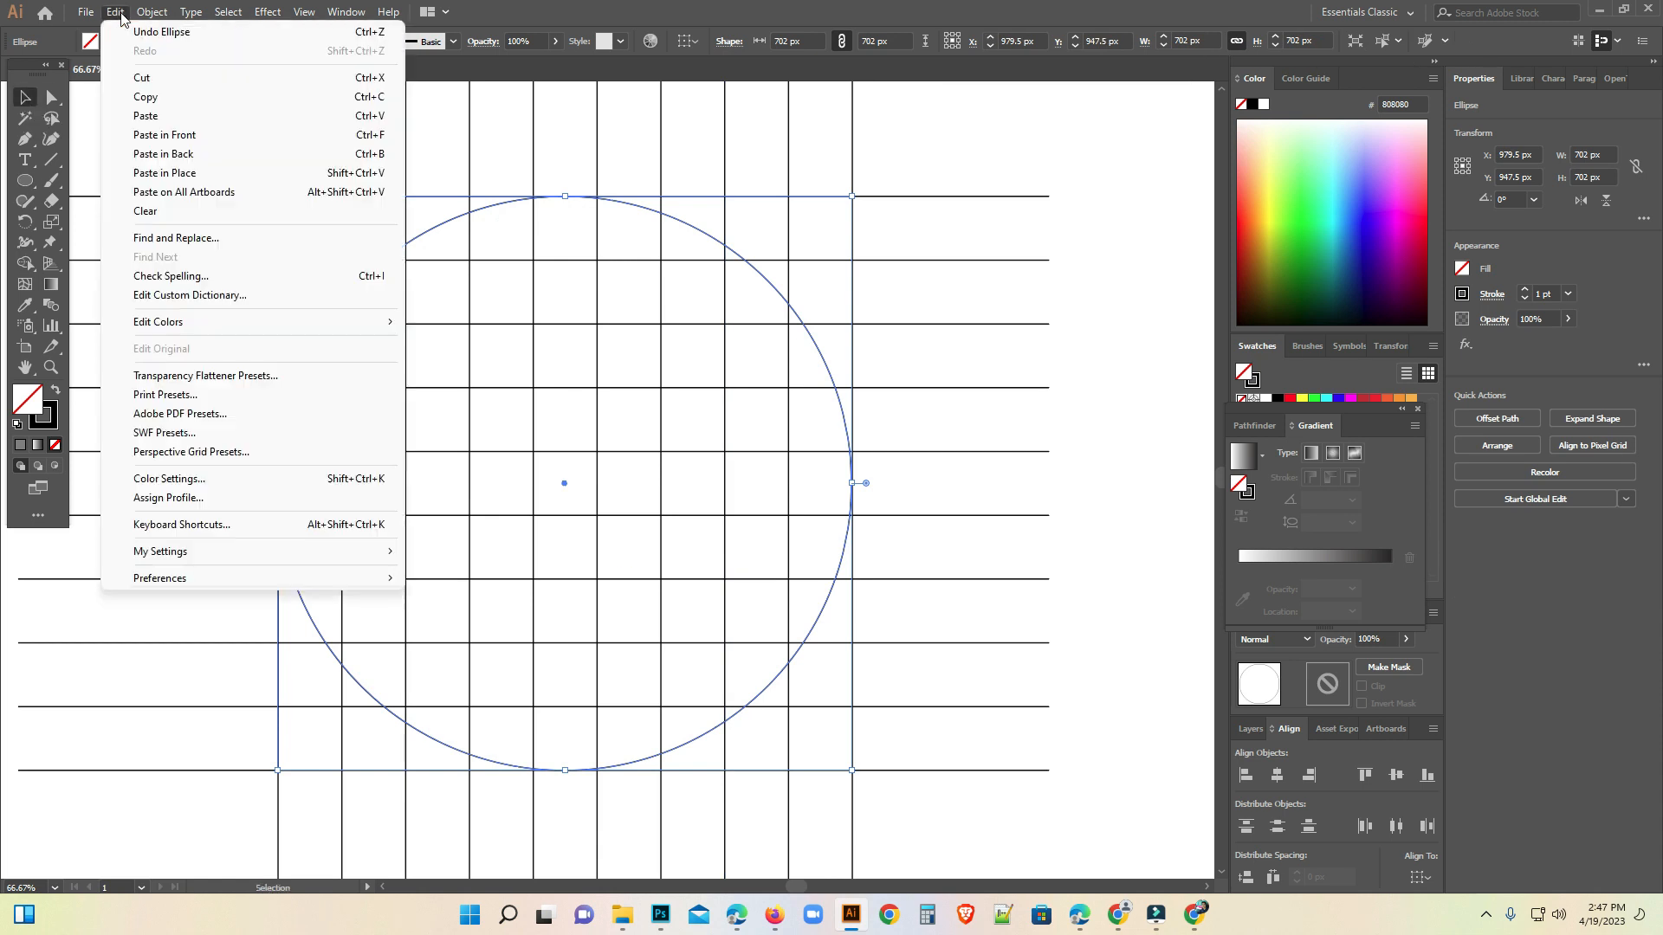
click(179, 140)
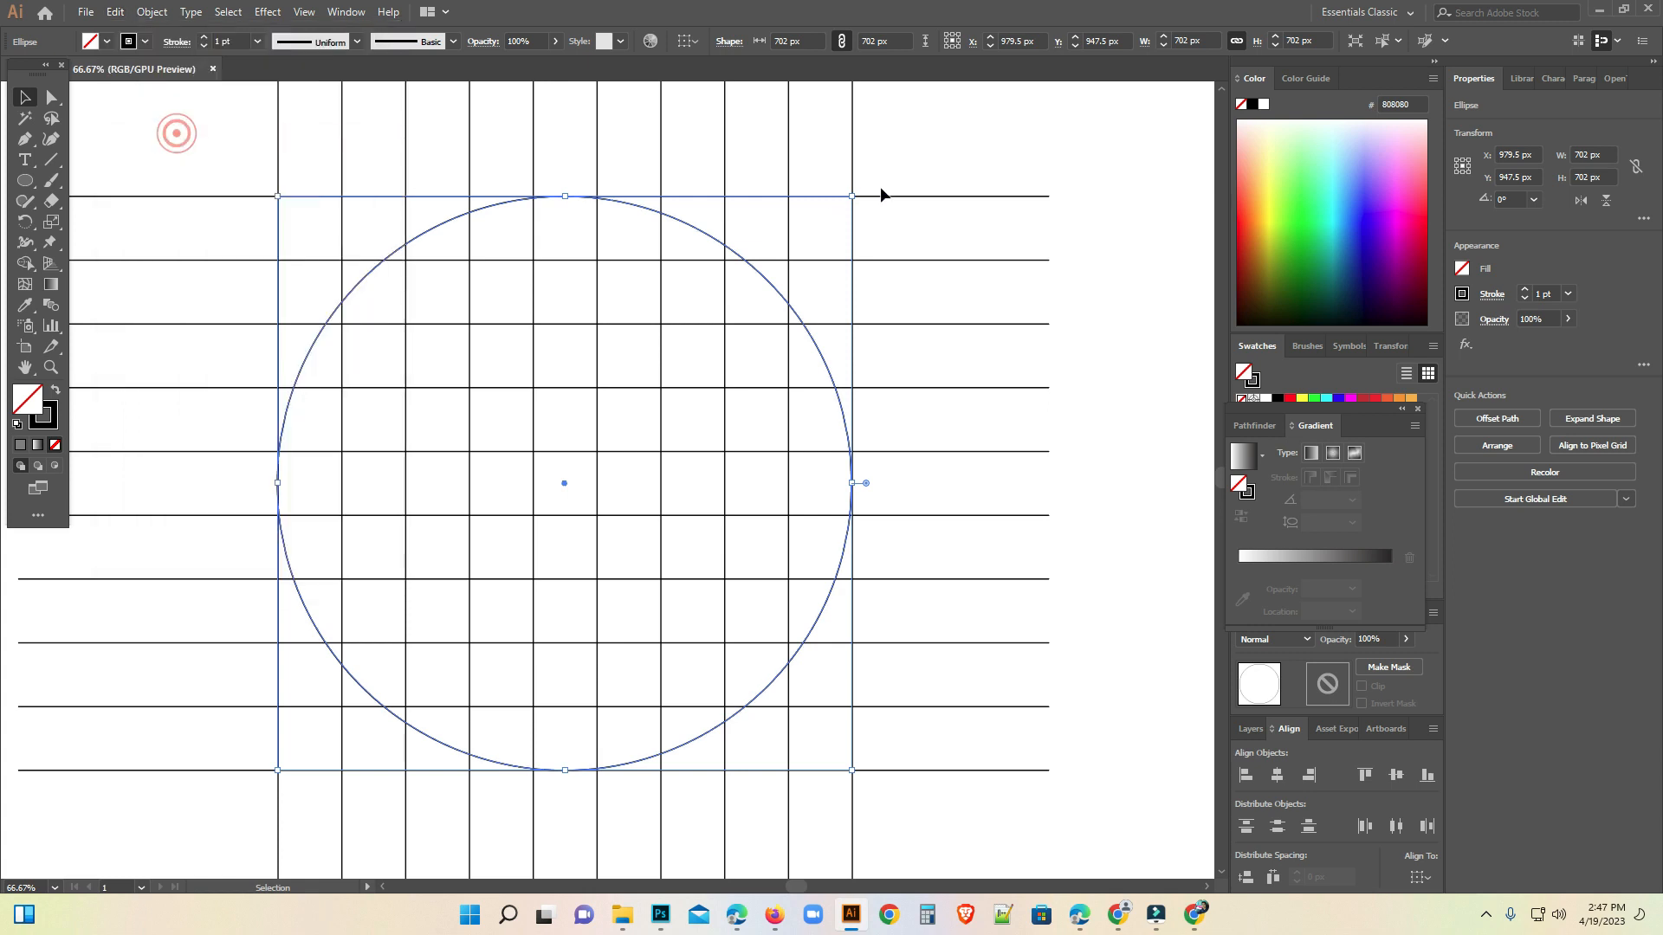
drag(853, 195, 788, 260)
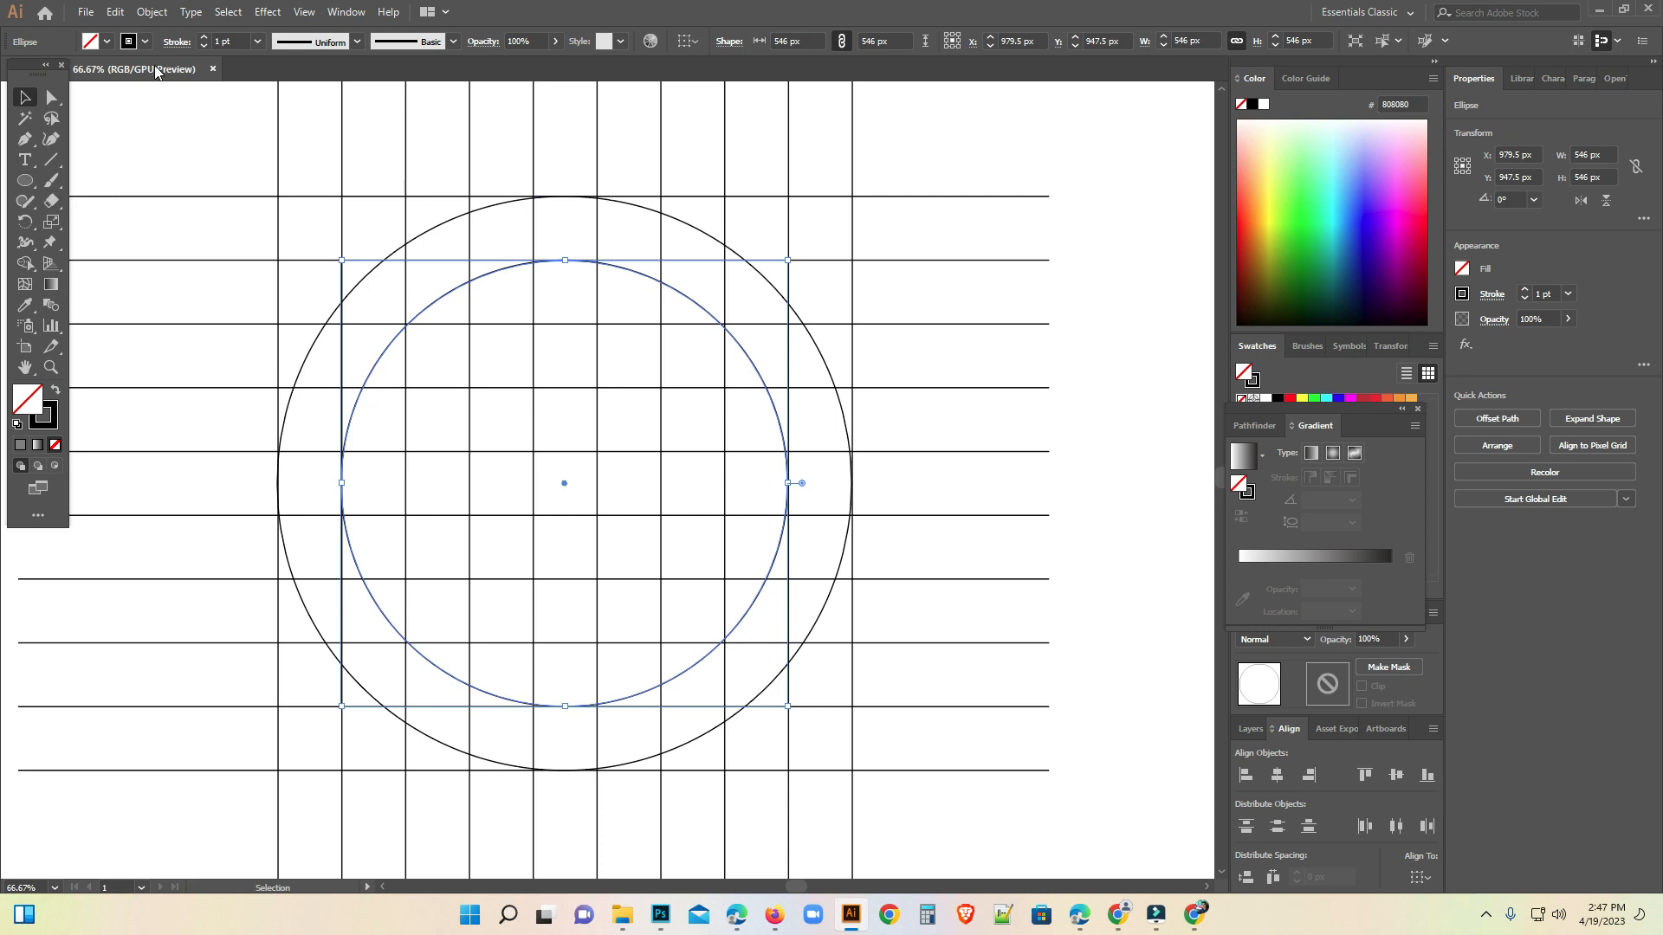
- Paste a copy of the inner circle in front, scale it to 80 px, and move it to the grid cell at the upper right of the ring
click(115, 12)
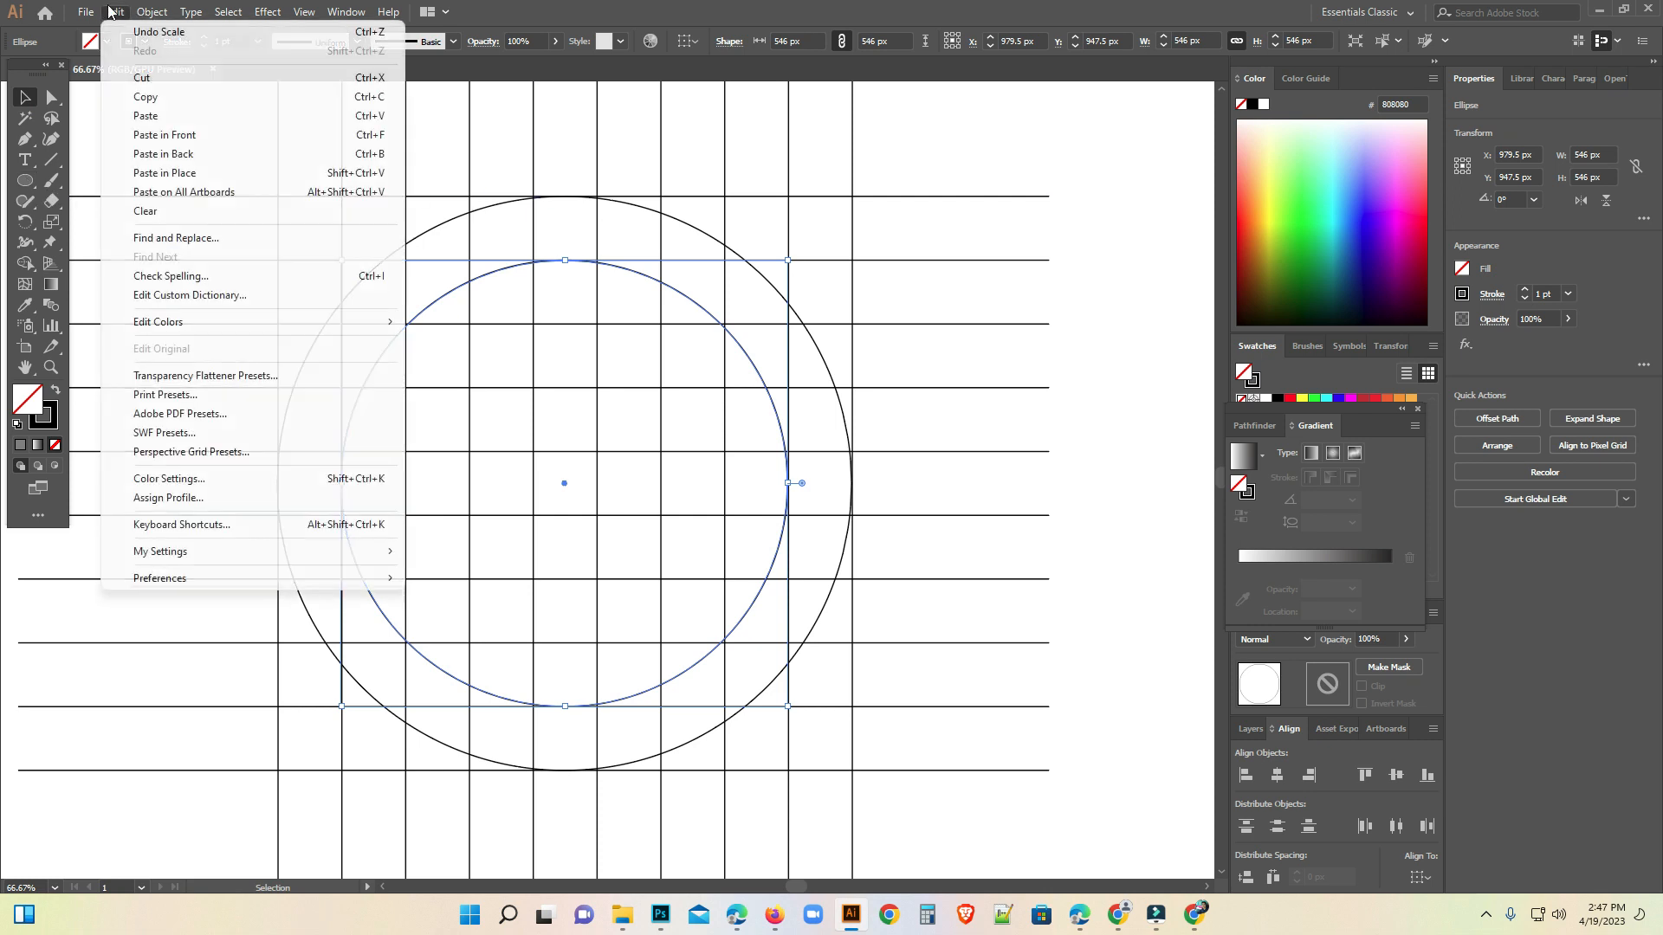
click(147, 97)
click(116, 12)
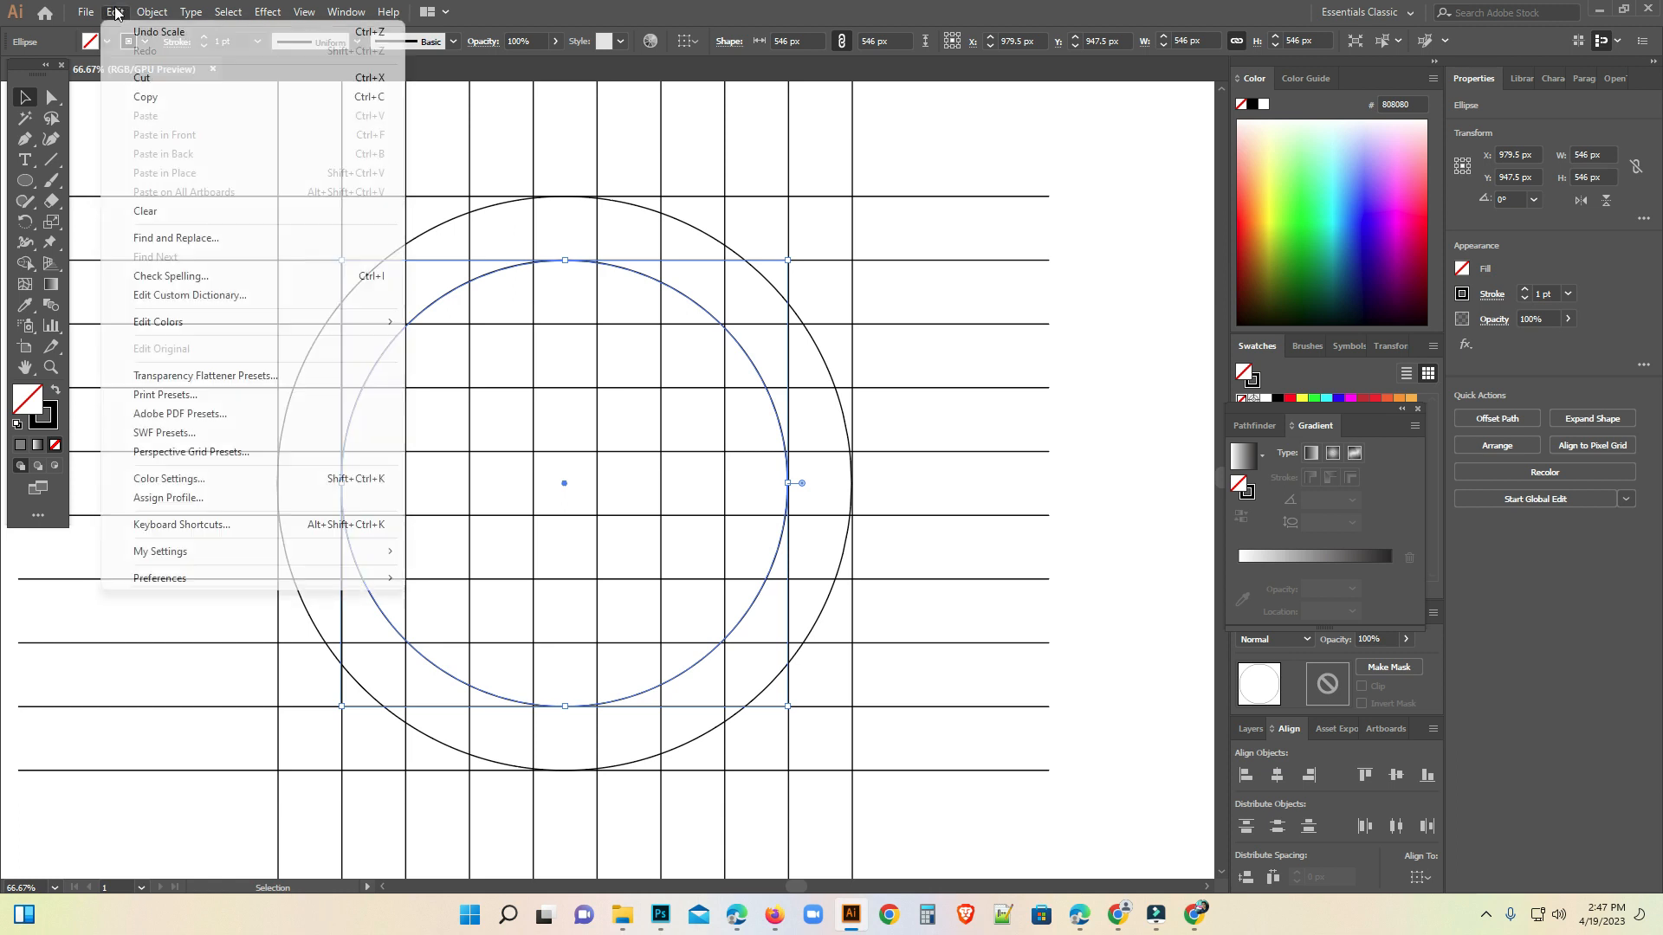
click(165, 97)
click(115, 12)
click(169, 136)
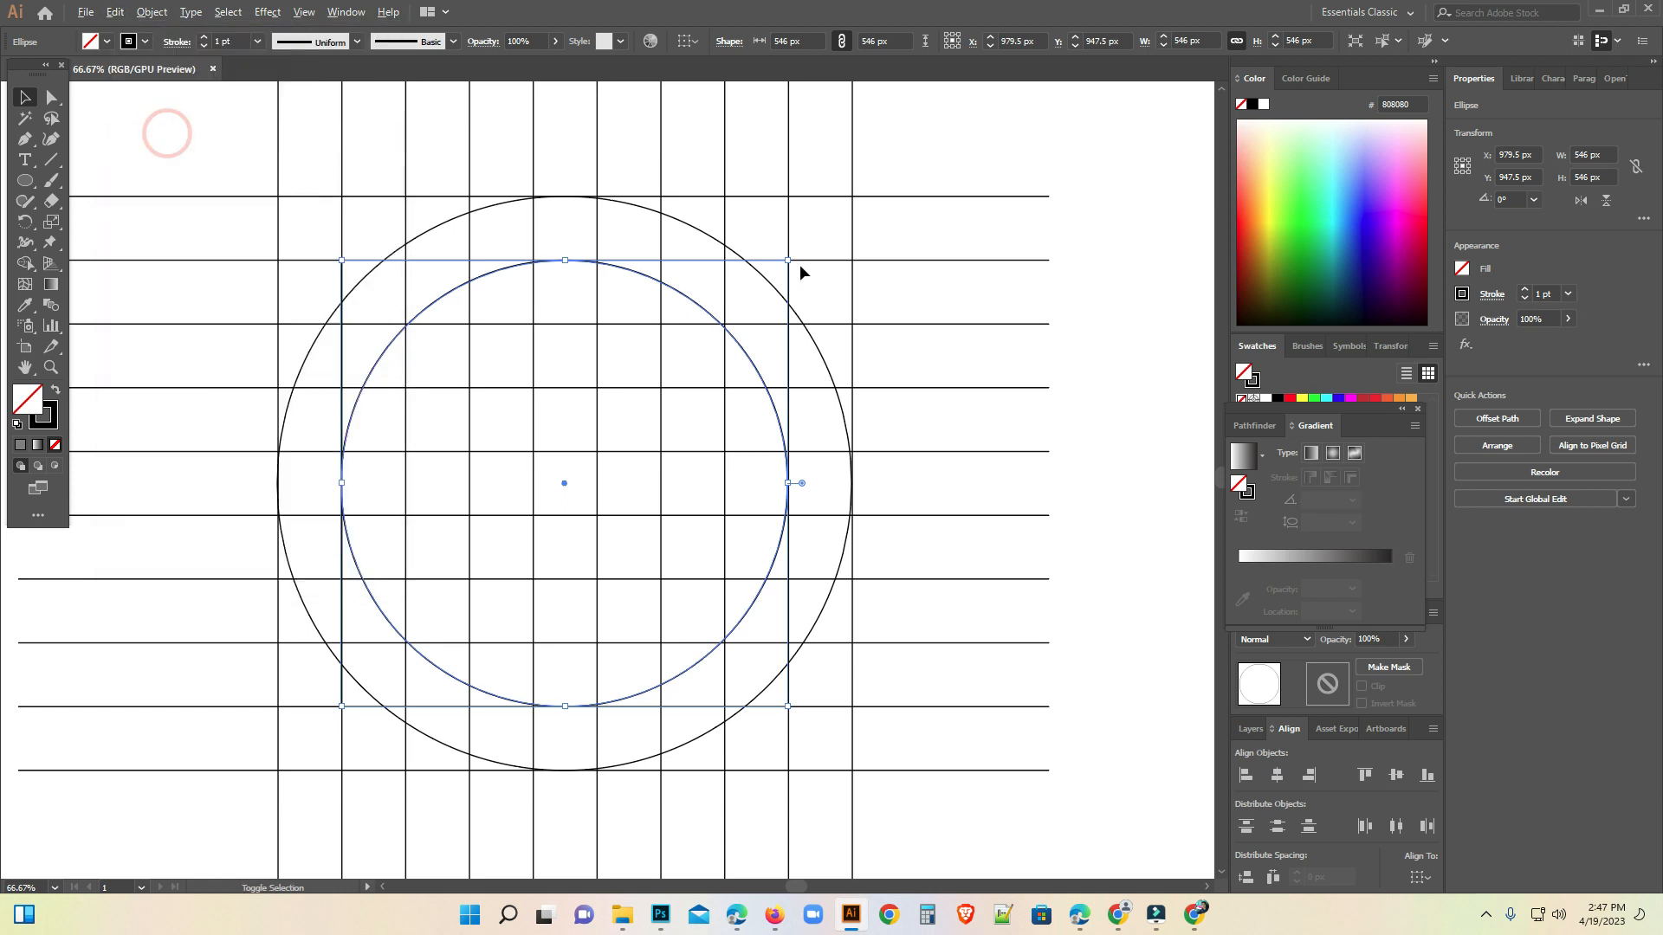
drag(788, 260, 597, 422)
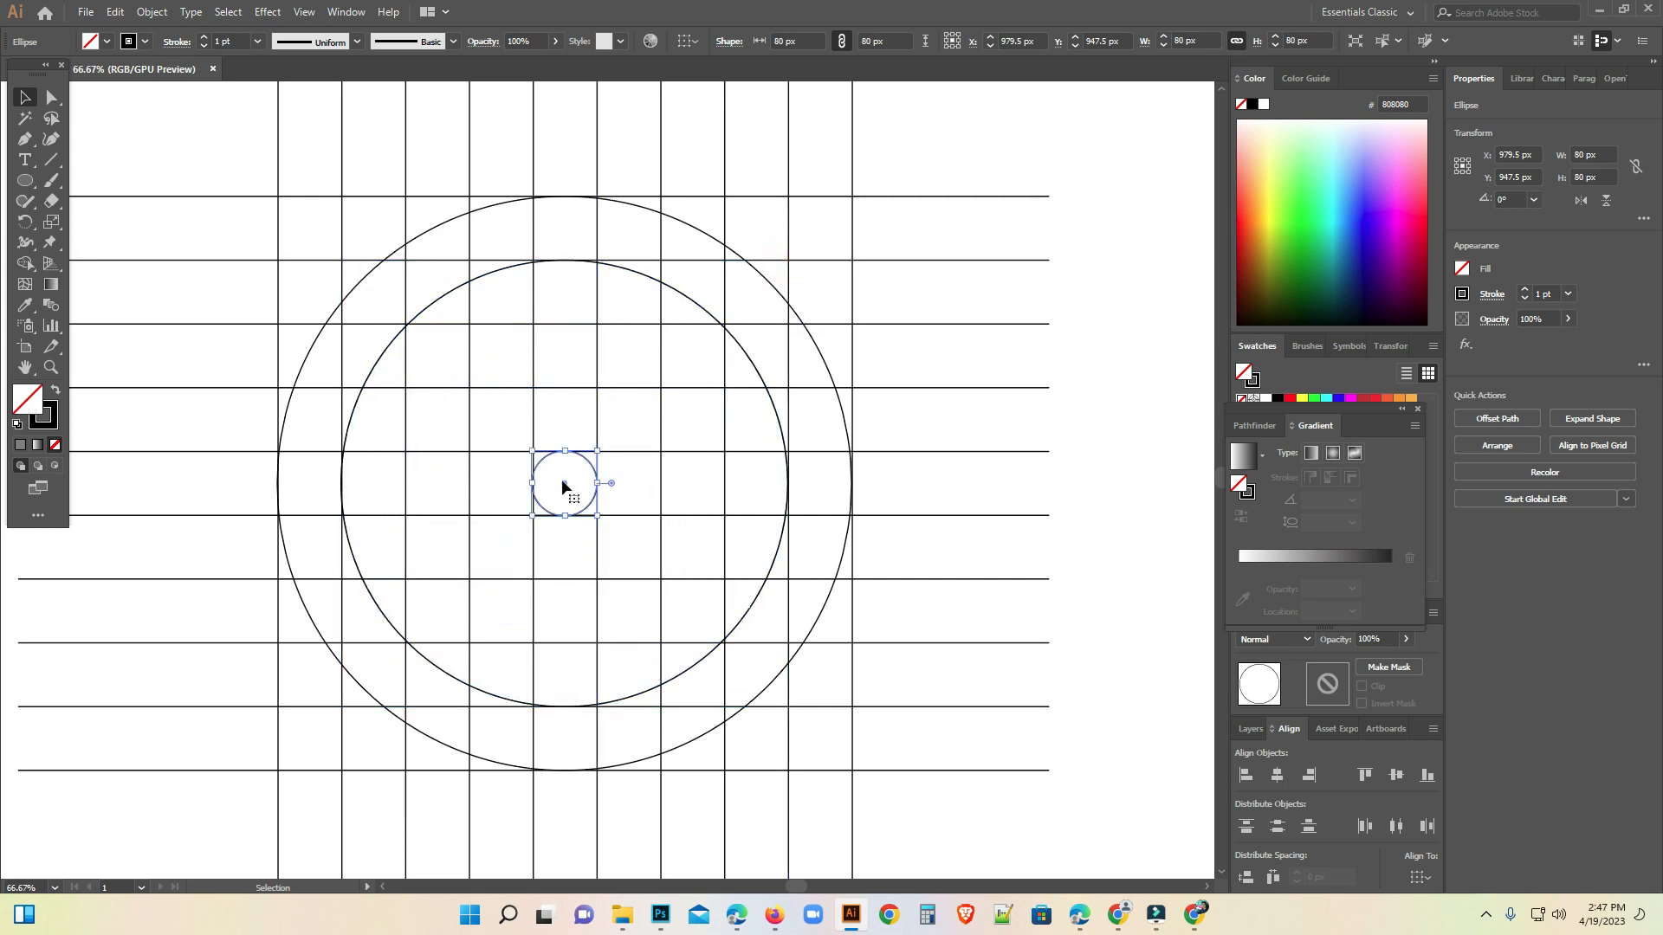
drag(561, 481, 689, 290)
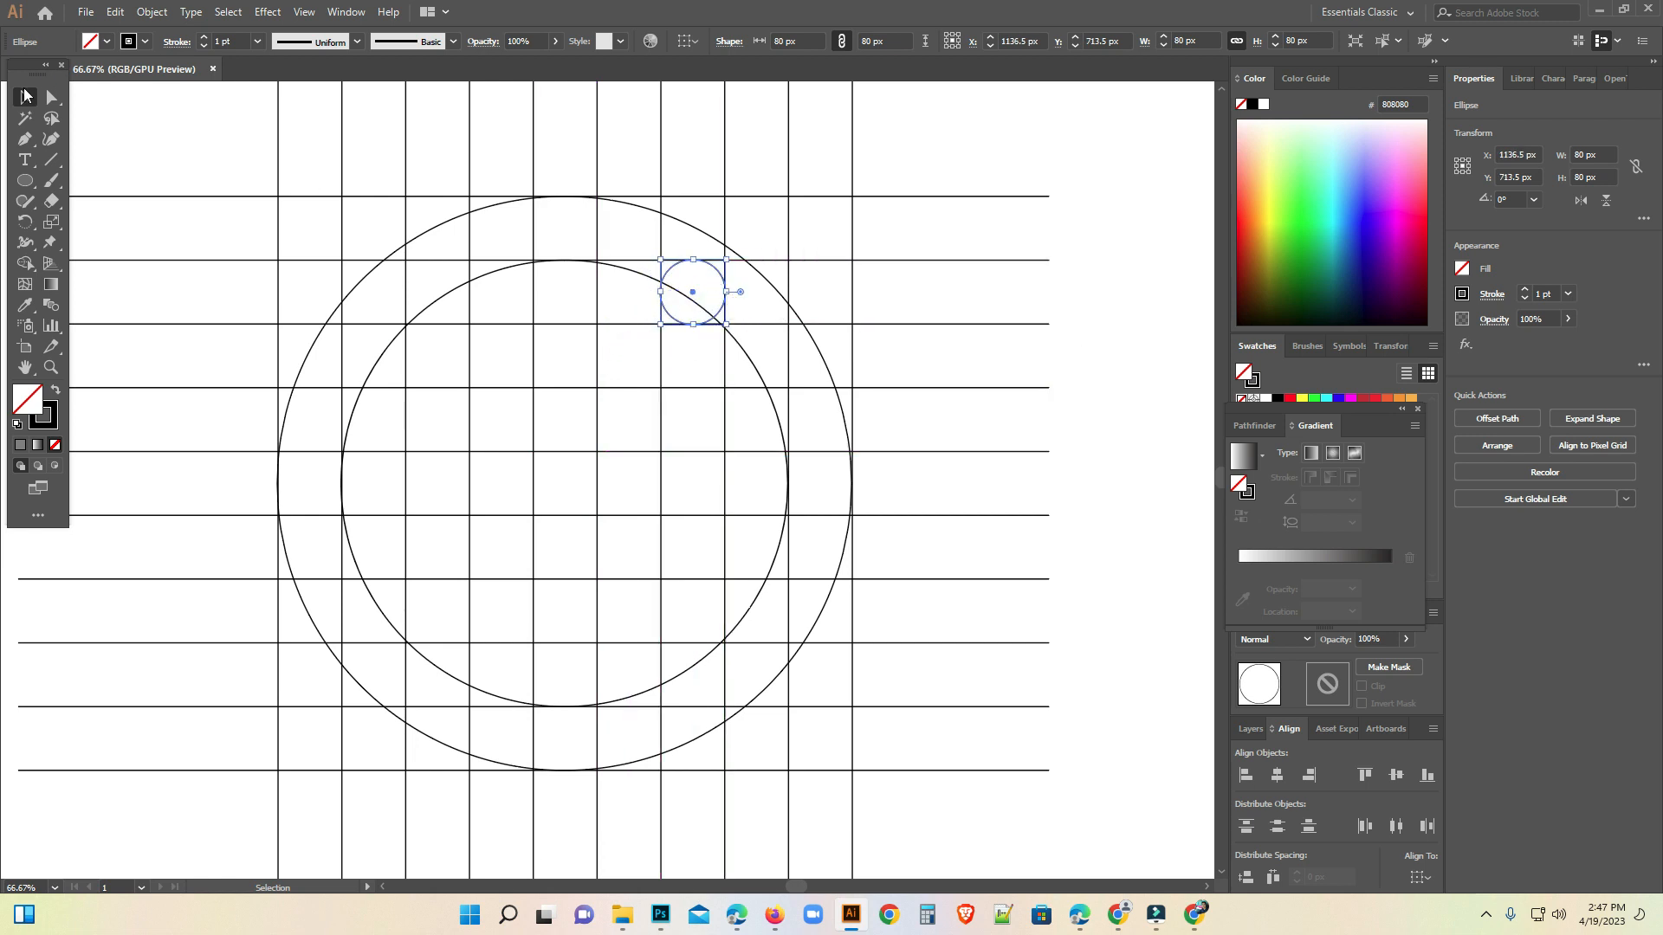
- Select all grid lines and circles for the Shape Builder tool and set their stroke colour to blue
drag(184, 129, 1098, 895)
scroll(748, 528, up, 3)
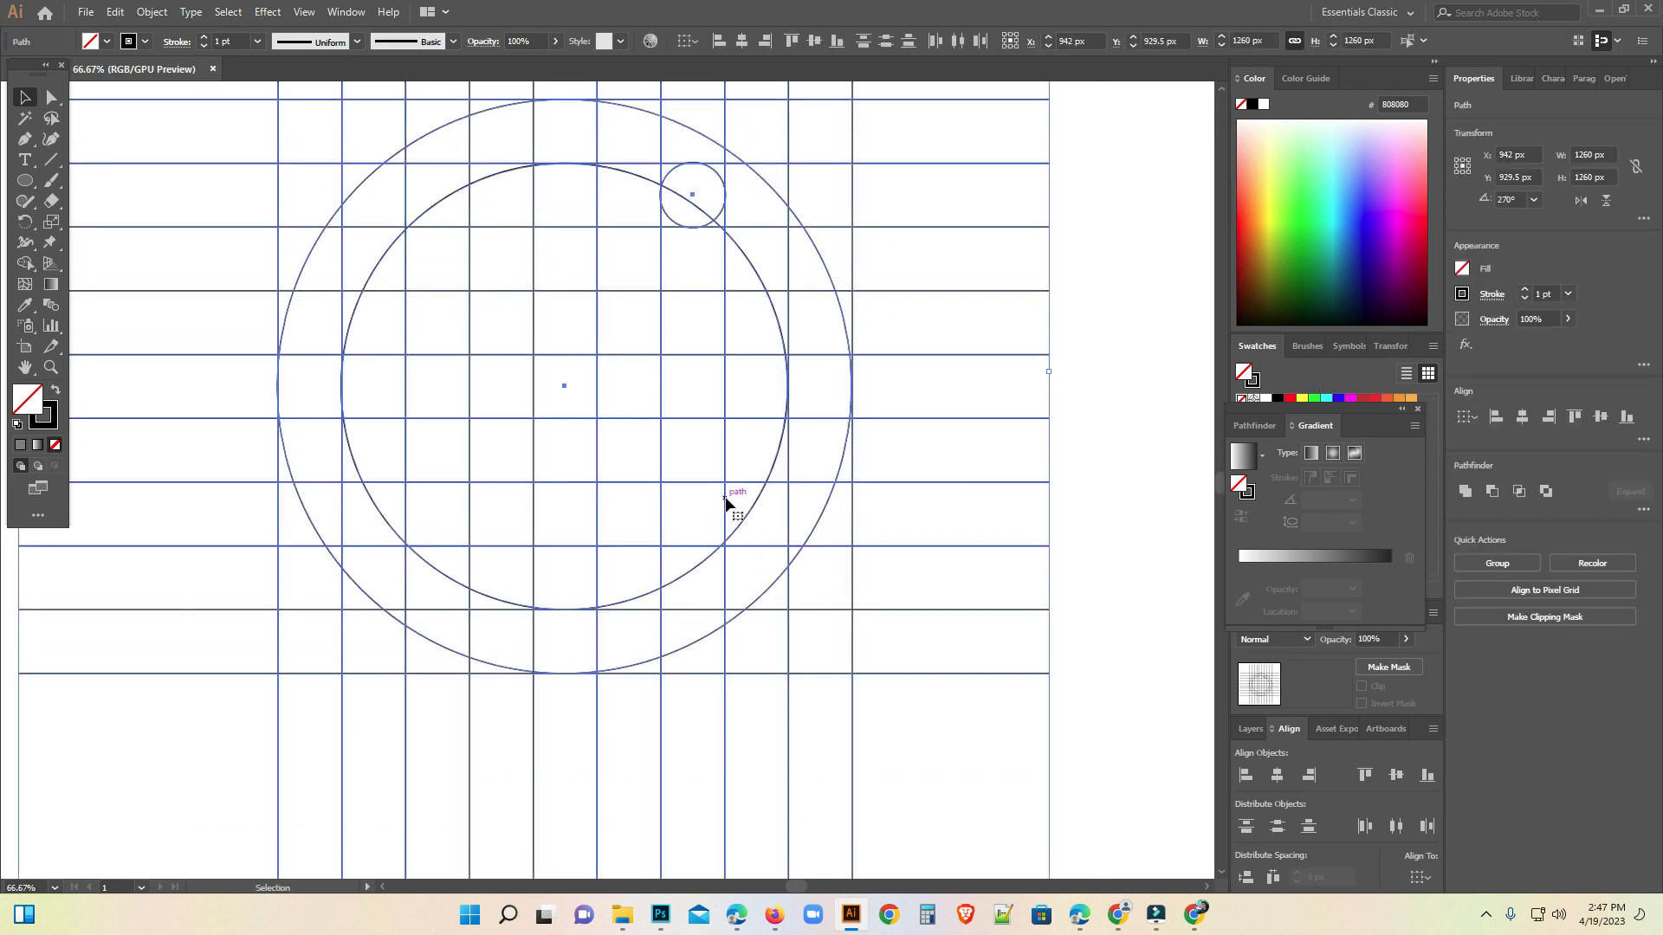
click(25, 264)
click(105, 42)
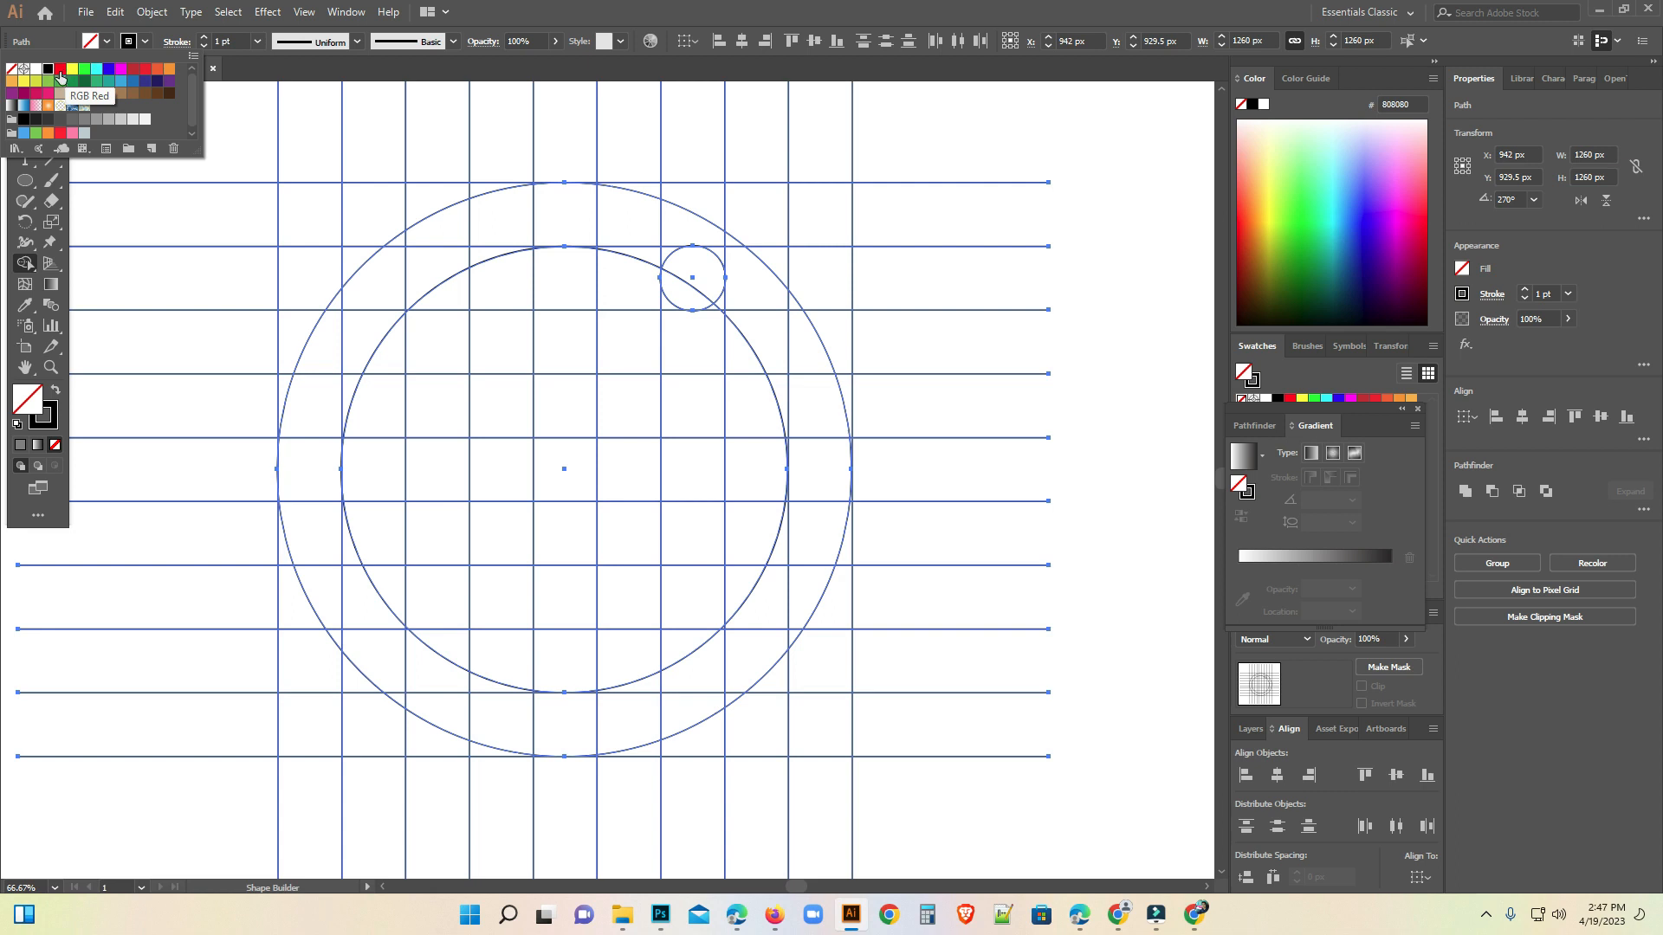
click(118, 83)
click(110, 71)
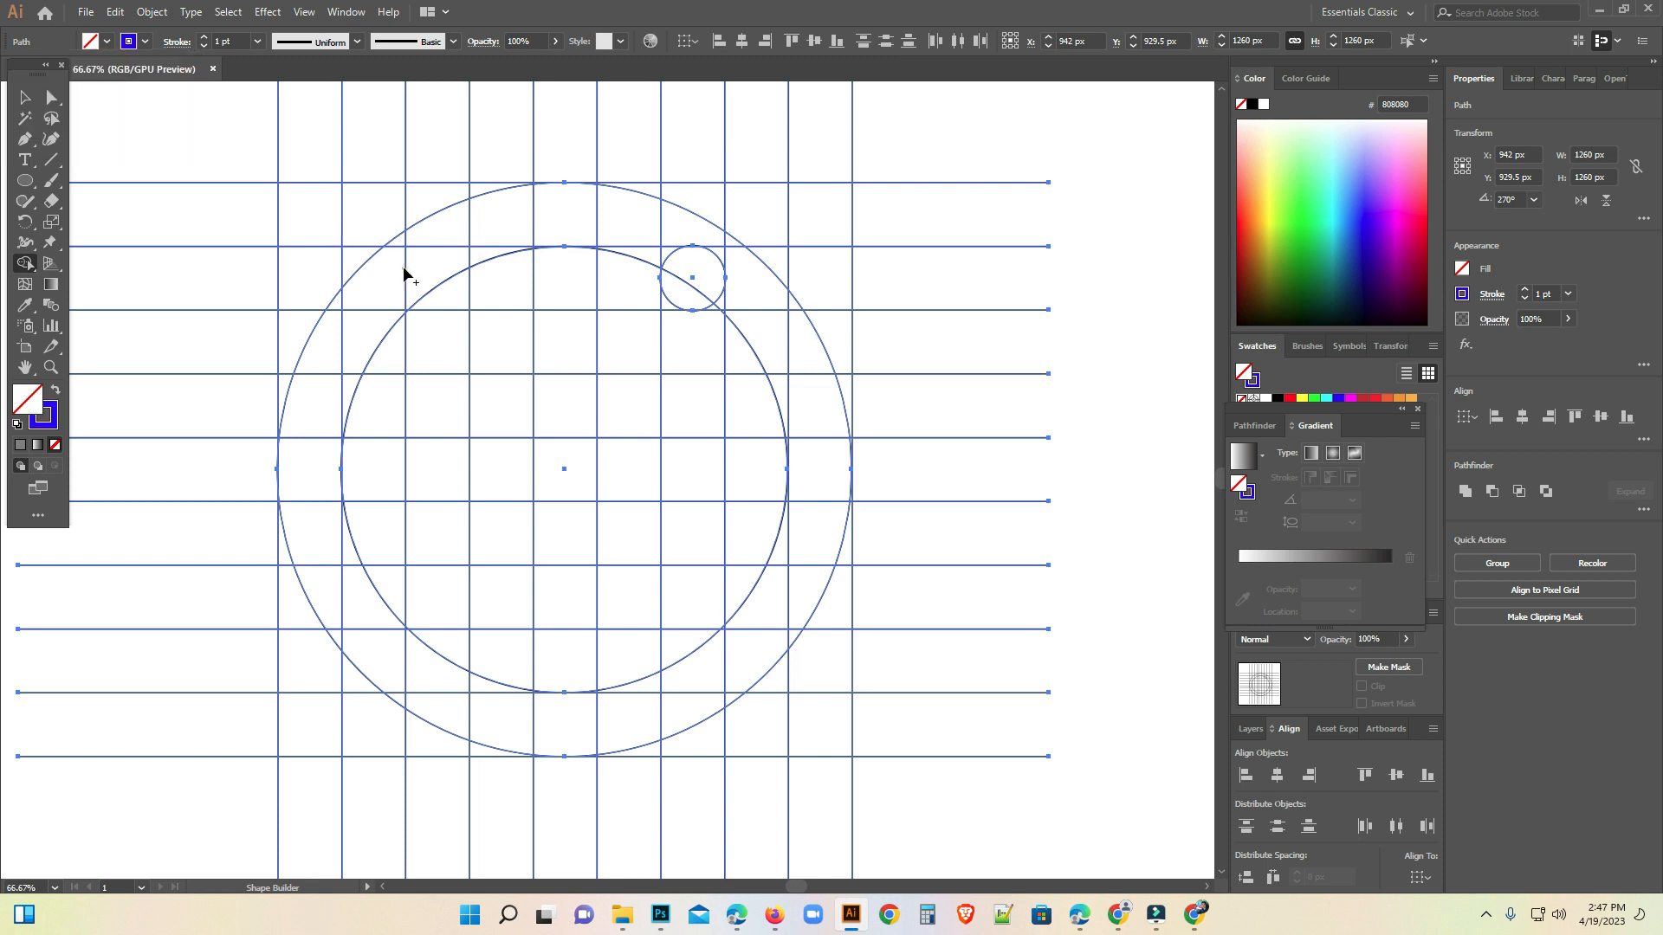
- Merge the ring cells at the upper left with the Shape Builder and set the fill colour to blue (0000FF)
click(401, 268)
drag(501, 226, 438, 275)
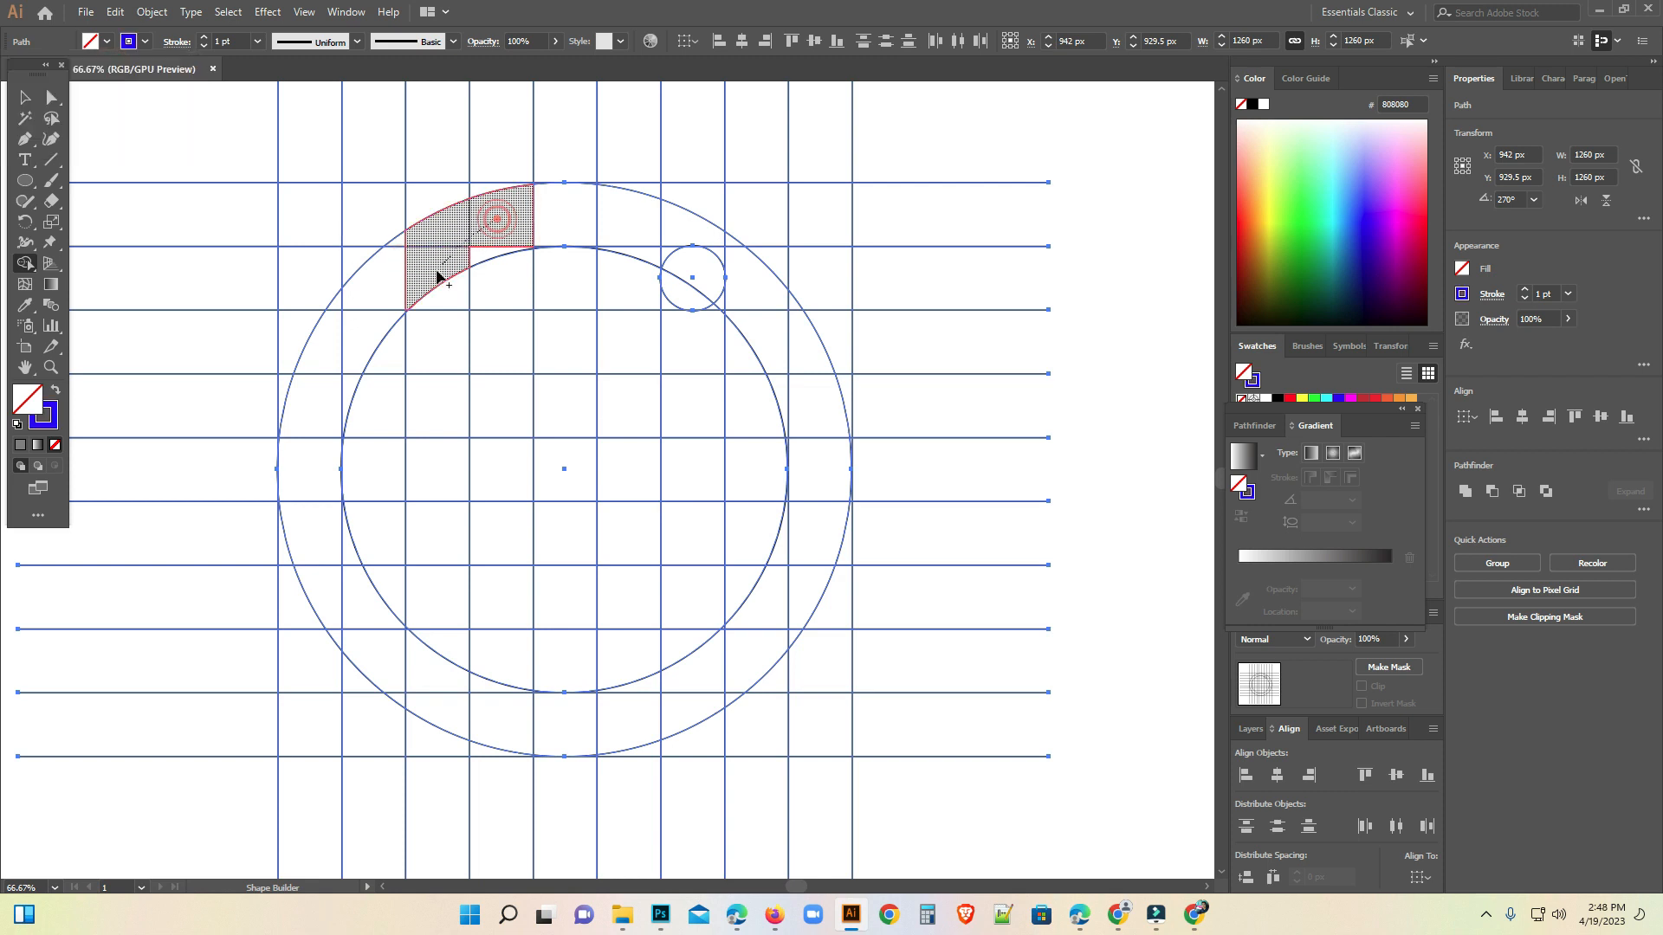
click(481, 243)
click(95, 42)
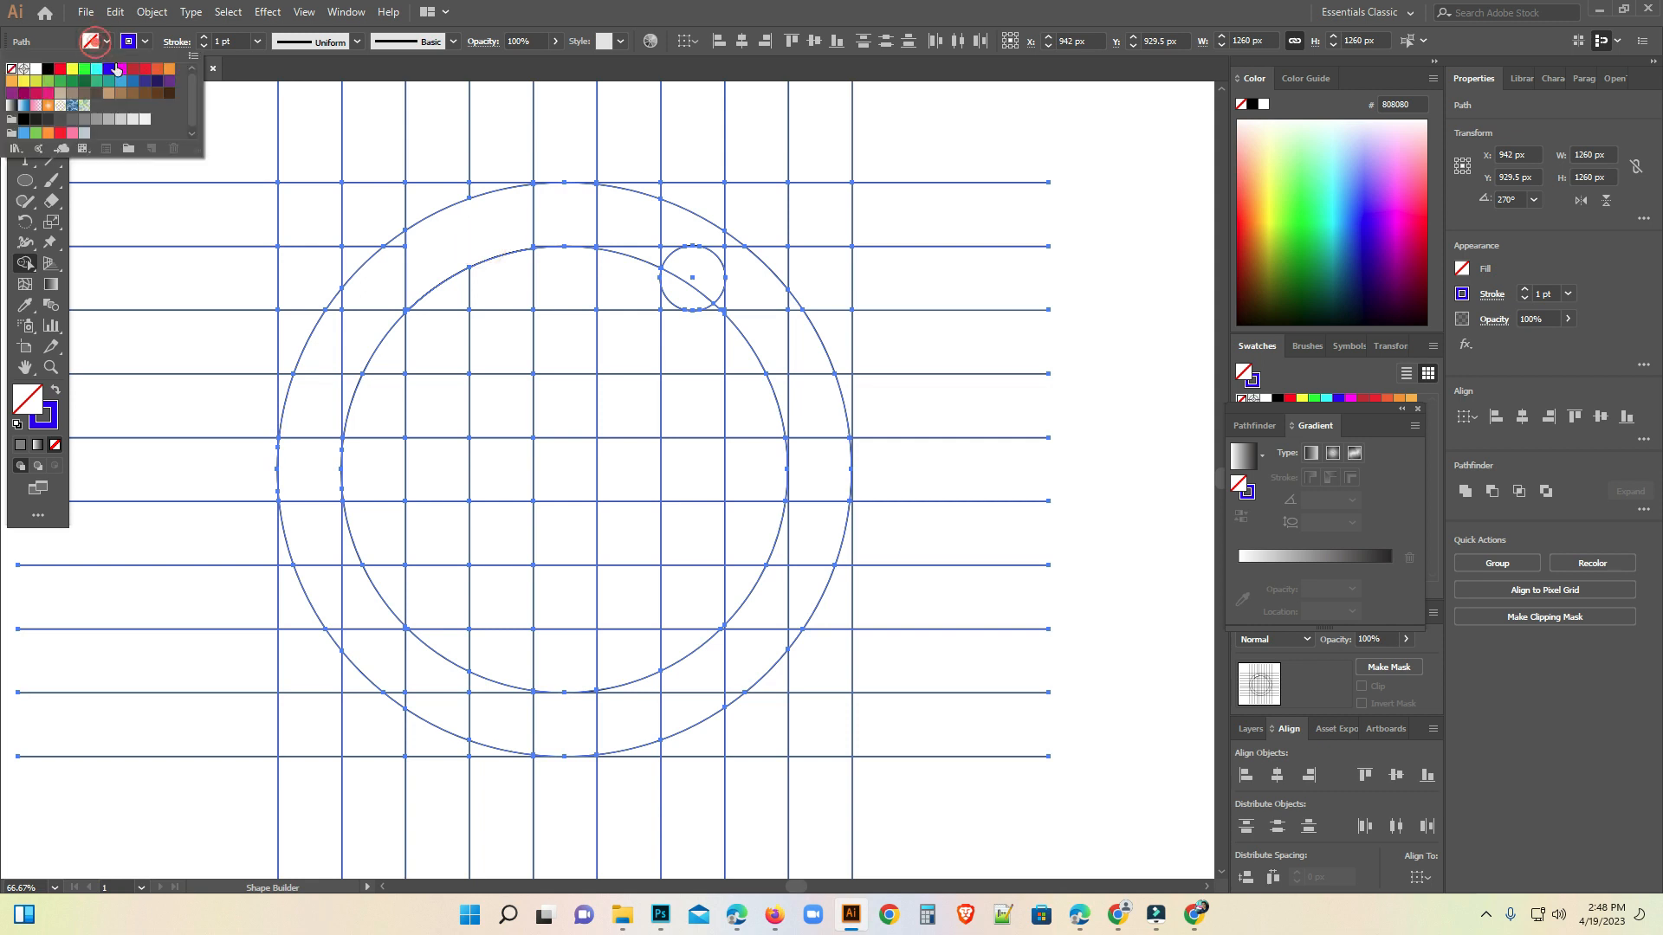
click(110, 69)
- Merge the ring's left-hand cells into one blue arc from the upper middle down to the third vertical grid line at the lower left
drag(471, 227, 350, 374)
click(400, 239)
drag(360, 306, 317, 485)
click(345, 369)
click(344, 298)
drag(338, 346, 319, 559)
drag(320, 501, 349, 598)
drag(337, 539, 342, 594)
mouse_move(360, 661)
mouse_down()
mouse_move(342, 632)
mouse_move(359, 585)
mouse_up()
drag(336, 528, 360, 582)
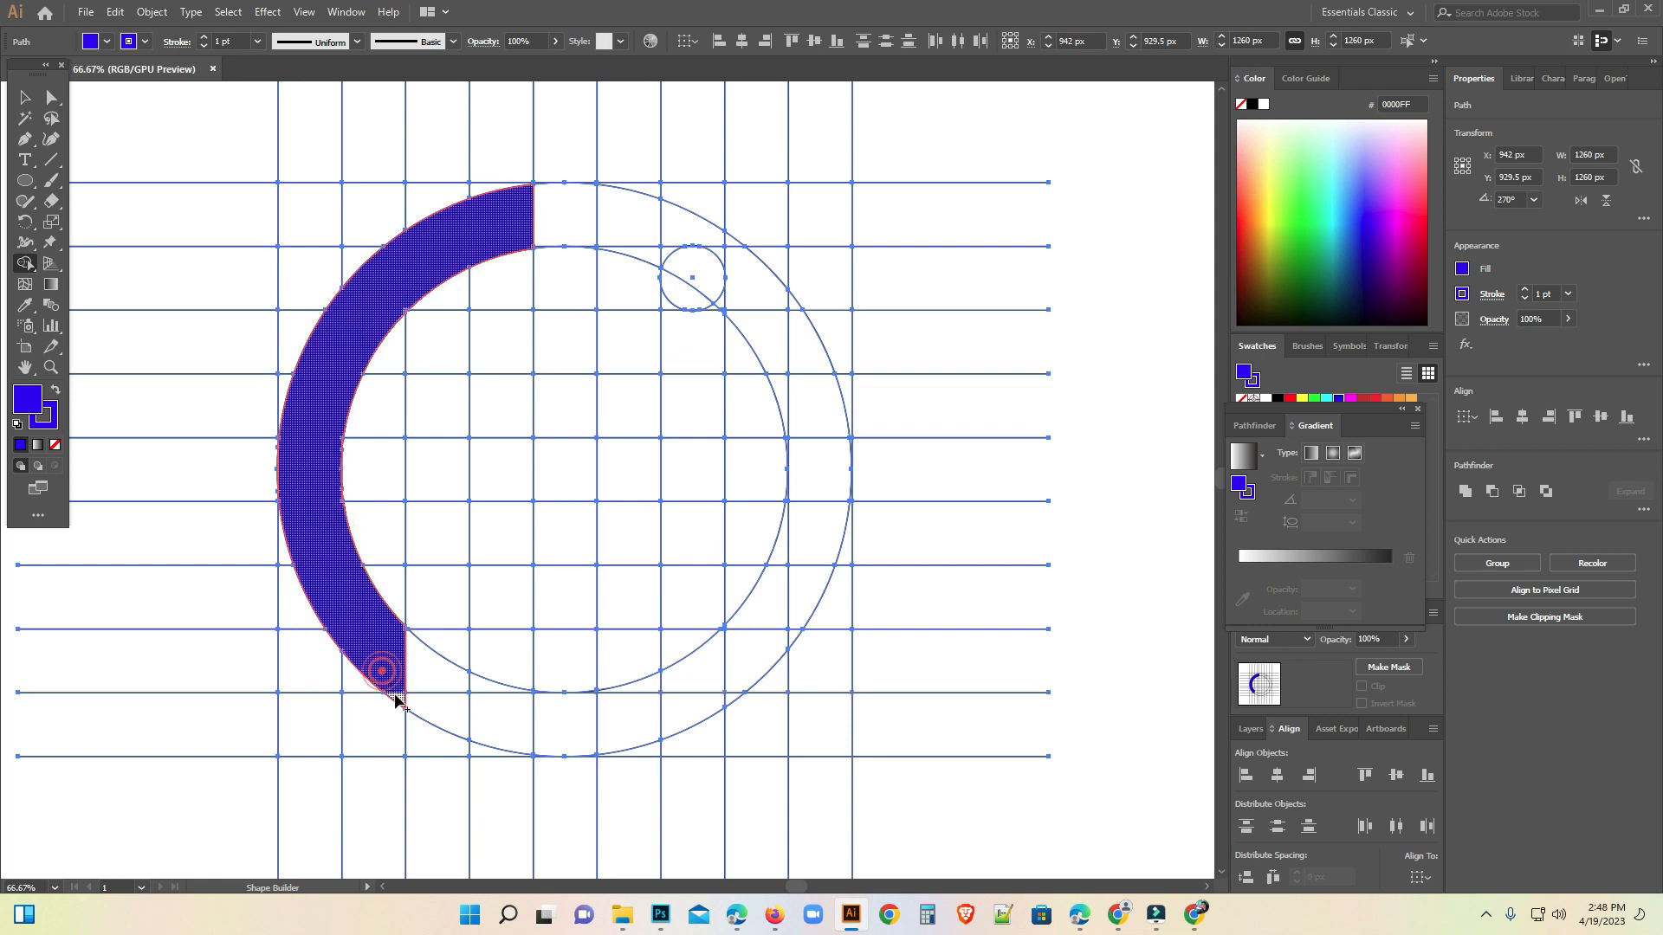
drag(395, 695, 401, 698)
- Build the letter A's vertical stem and middle crossbar from grid cells and merge them with the blue arc
drag(511, 249, 513, 725)
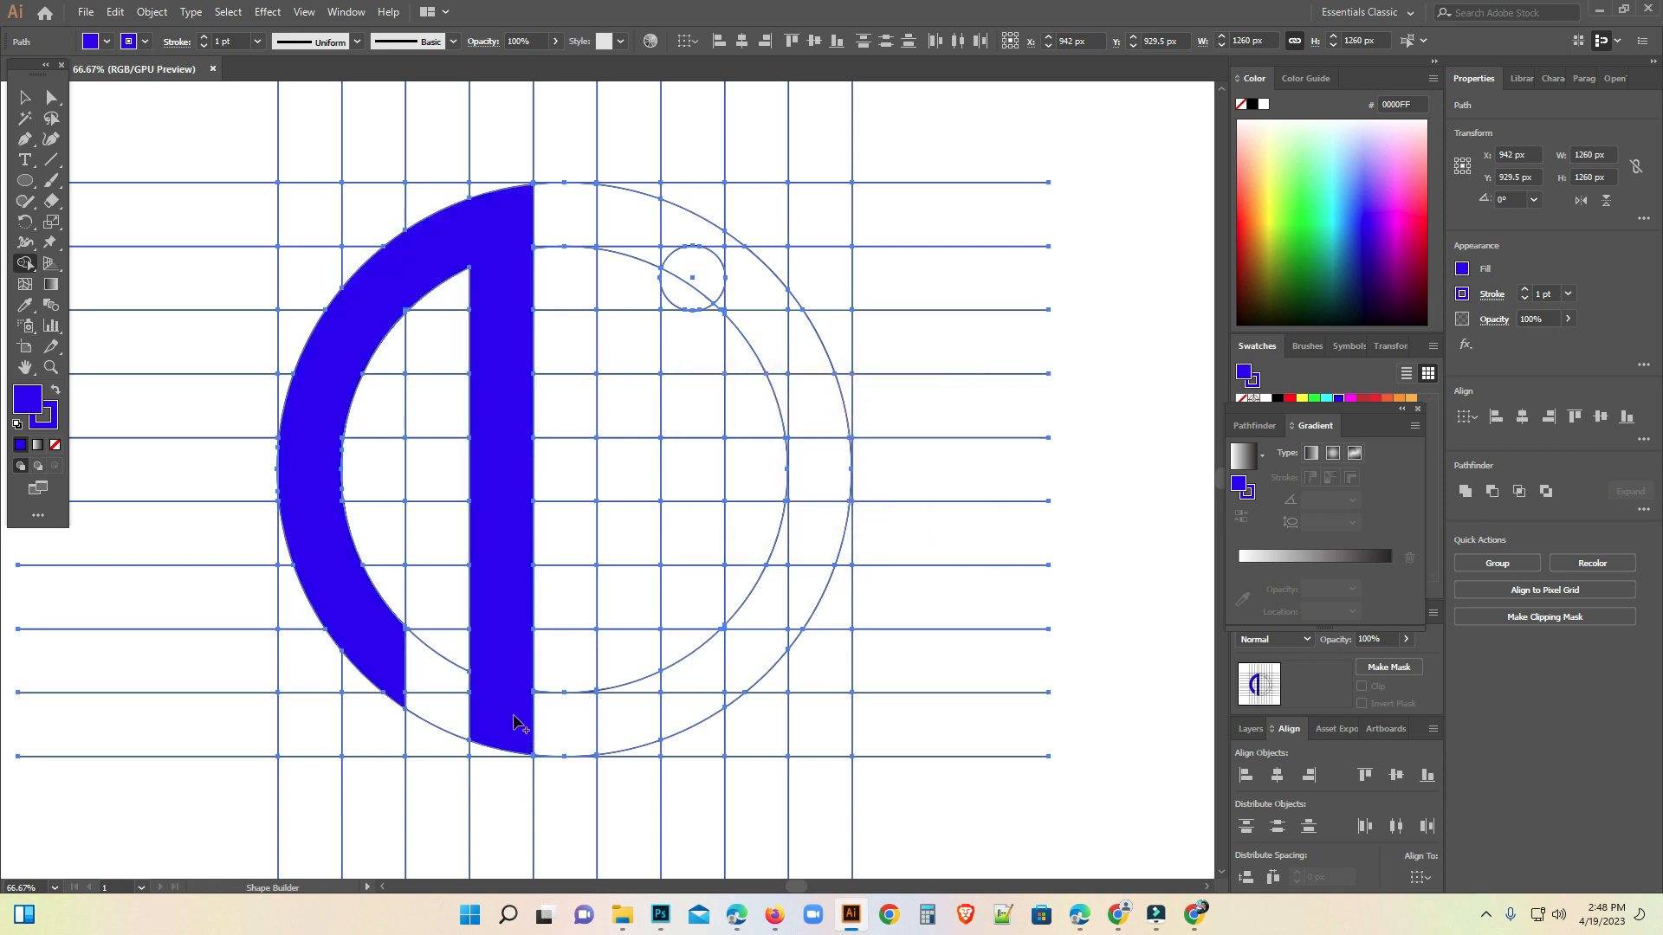
mouse_move(319, 464)
mouse_down()
mouse_move(485, 475)
mouse_move(517, 495)
mouse_up()
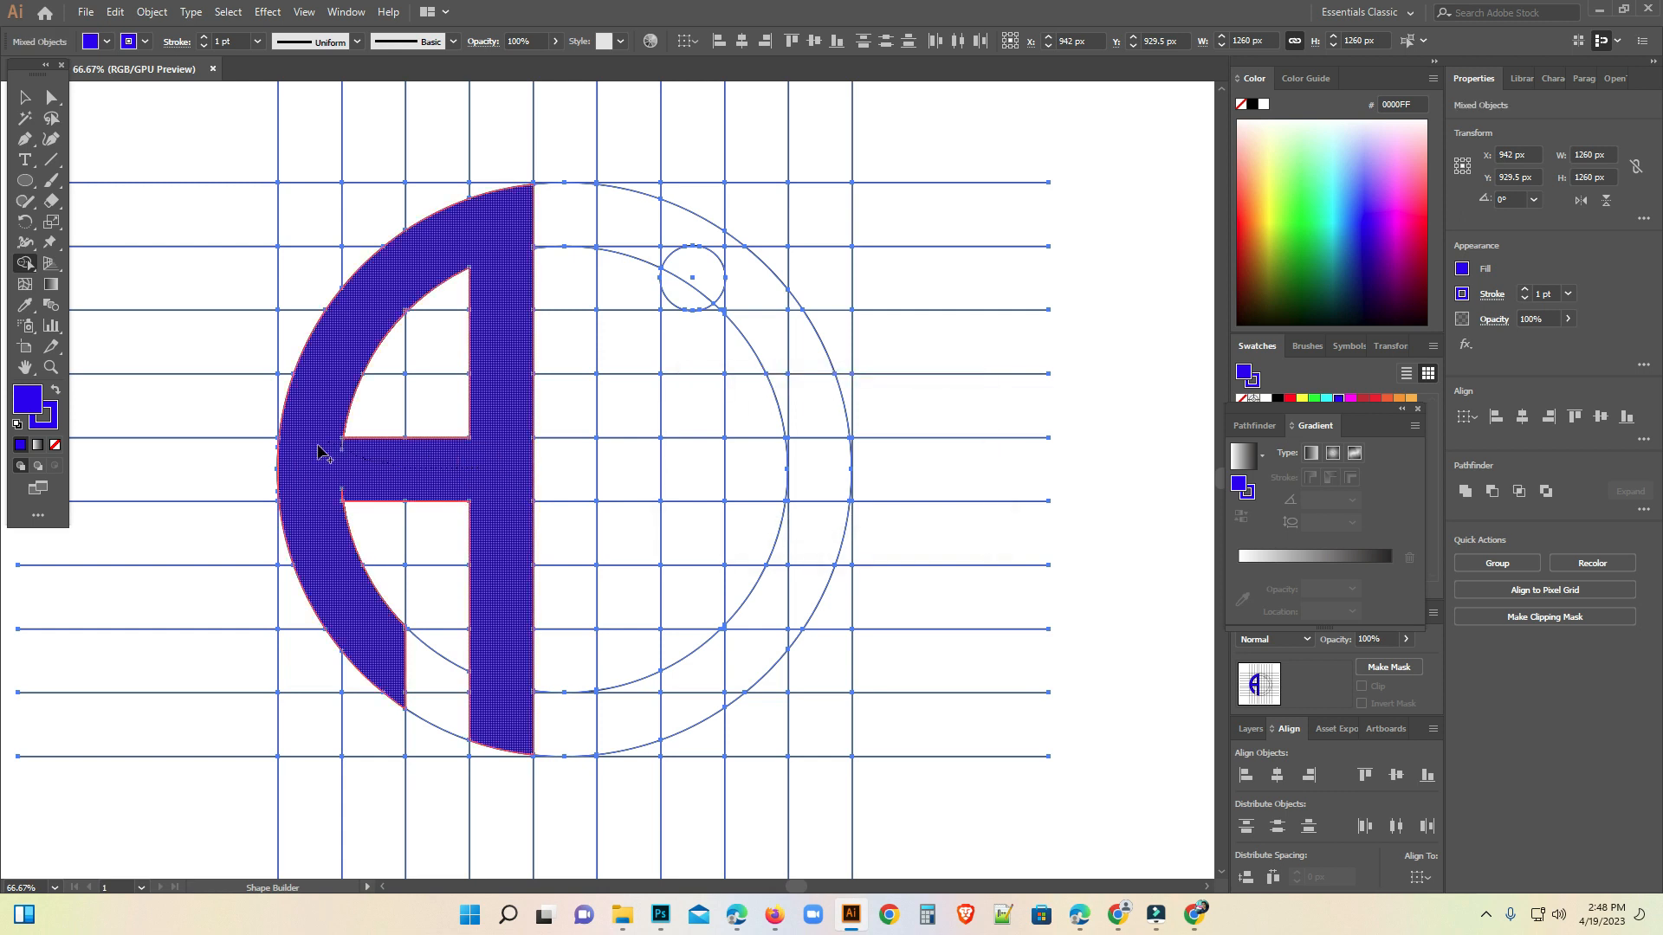
drag(325, 490, 375, 496)
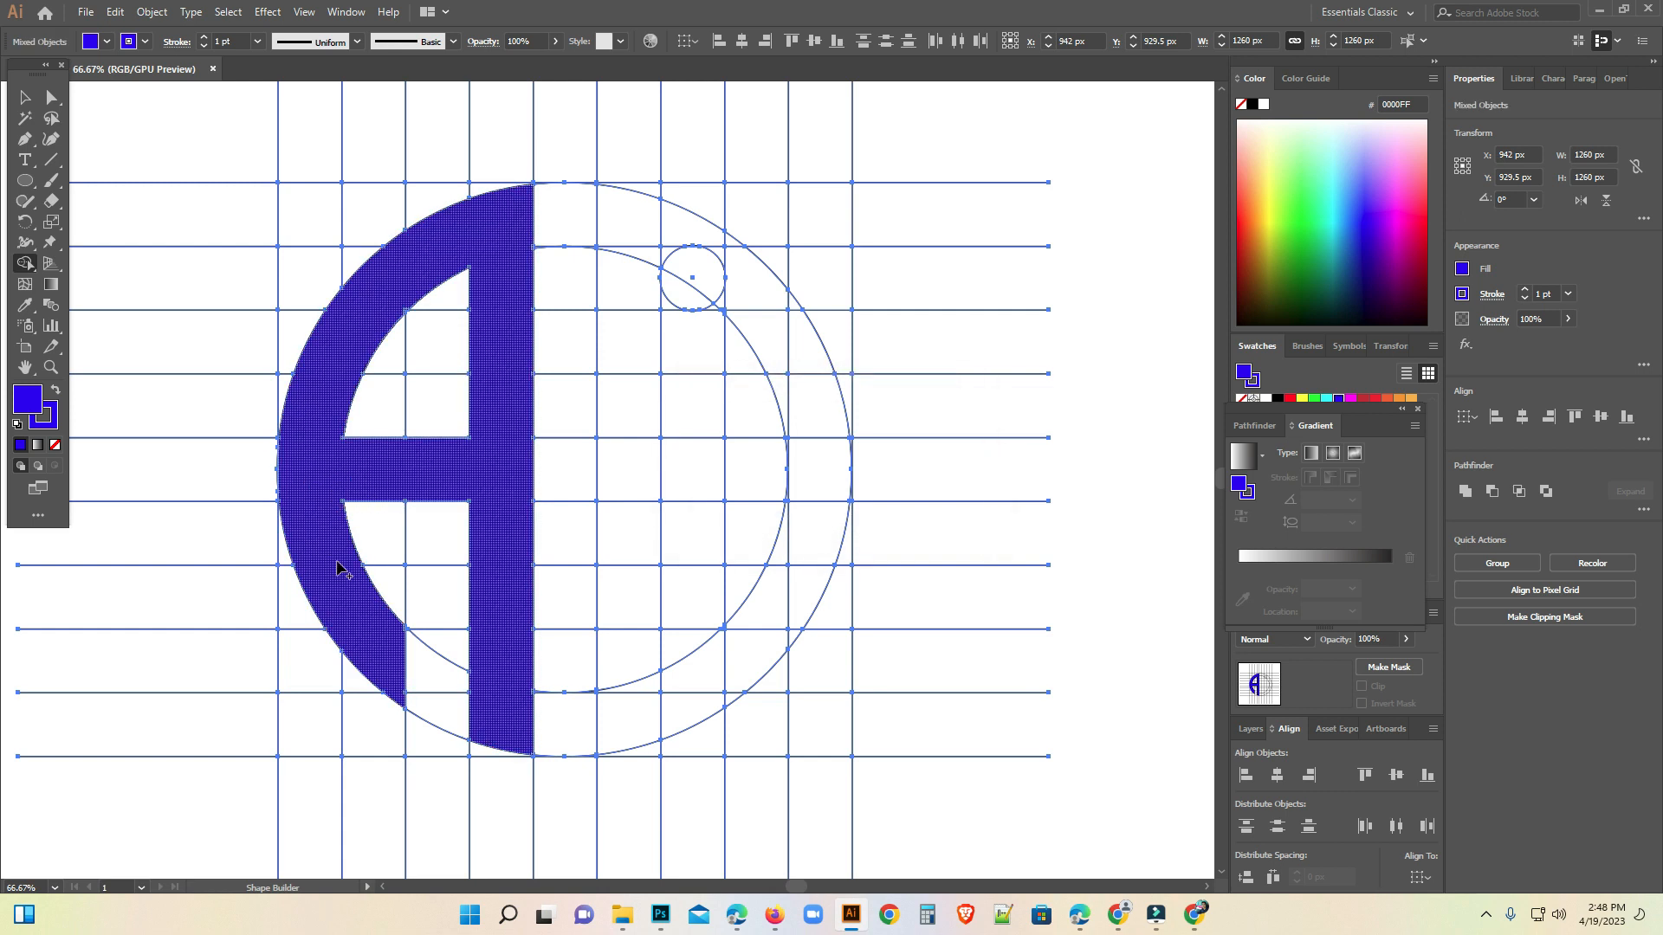
drag(373, 641, 367, 630)
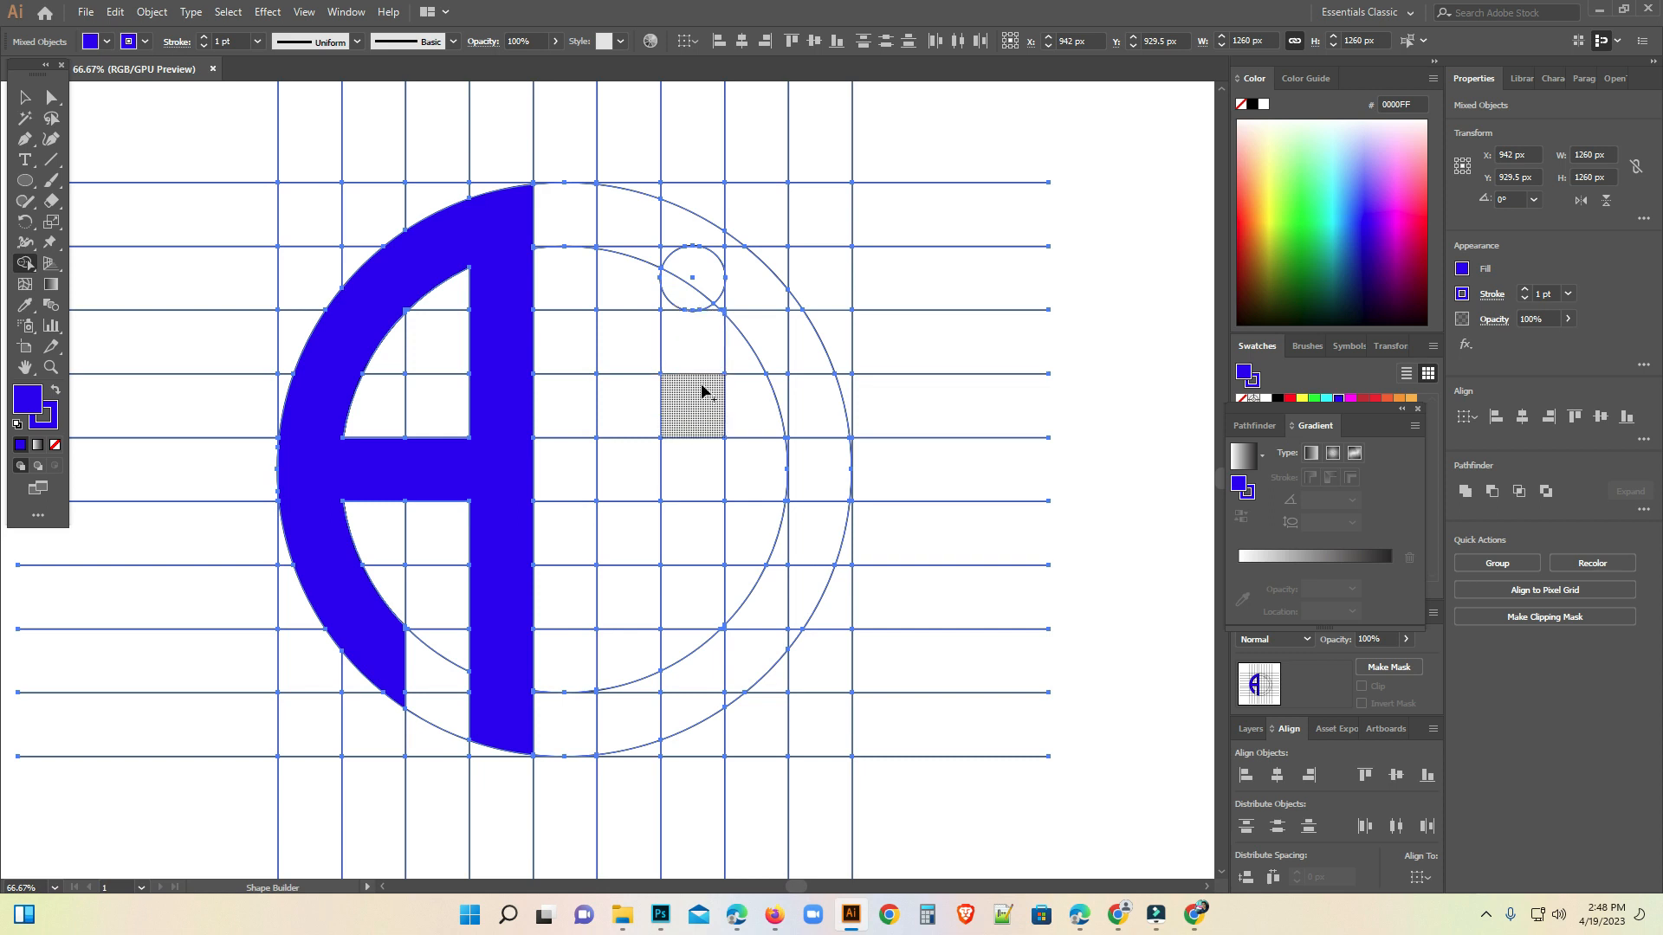
- Build a blue letter i from the grid cells, with a stem, a curved foot along the lower-right ring, and the small circle as its dot
mouse_move(703, 402)
mouse_down()
mouse_move(721, 655)
mouse_move(748, 660)
mouse_up()
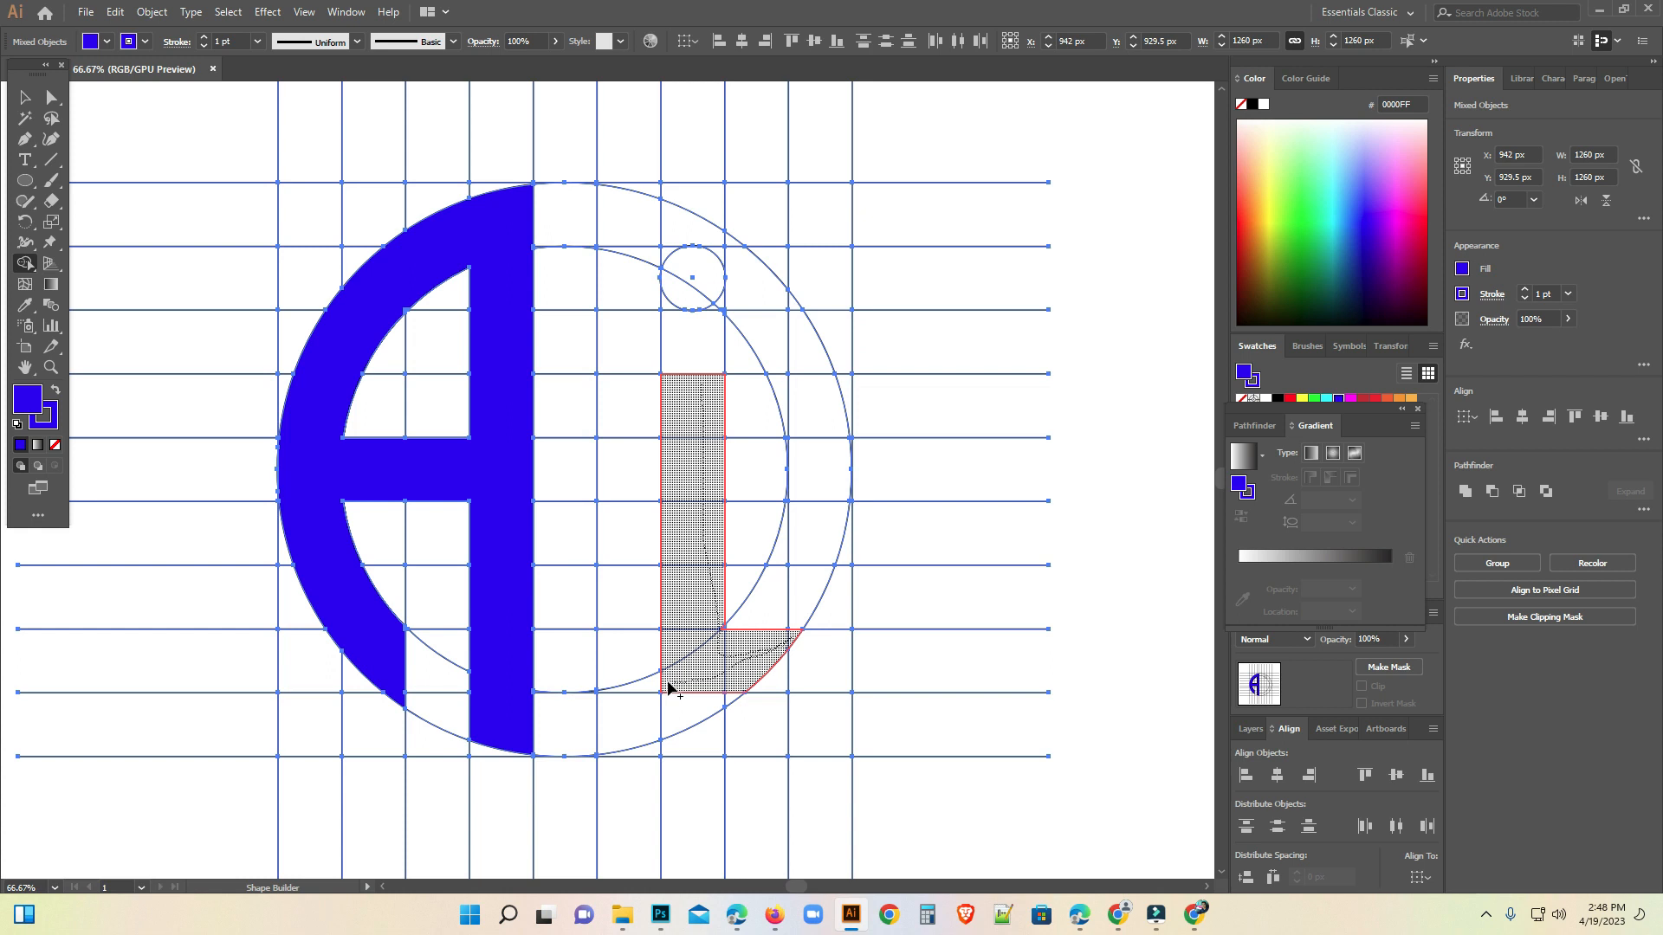
drag(651, 686, 698, 710)
click(684, 706)
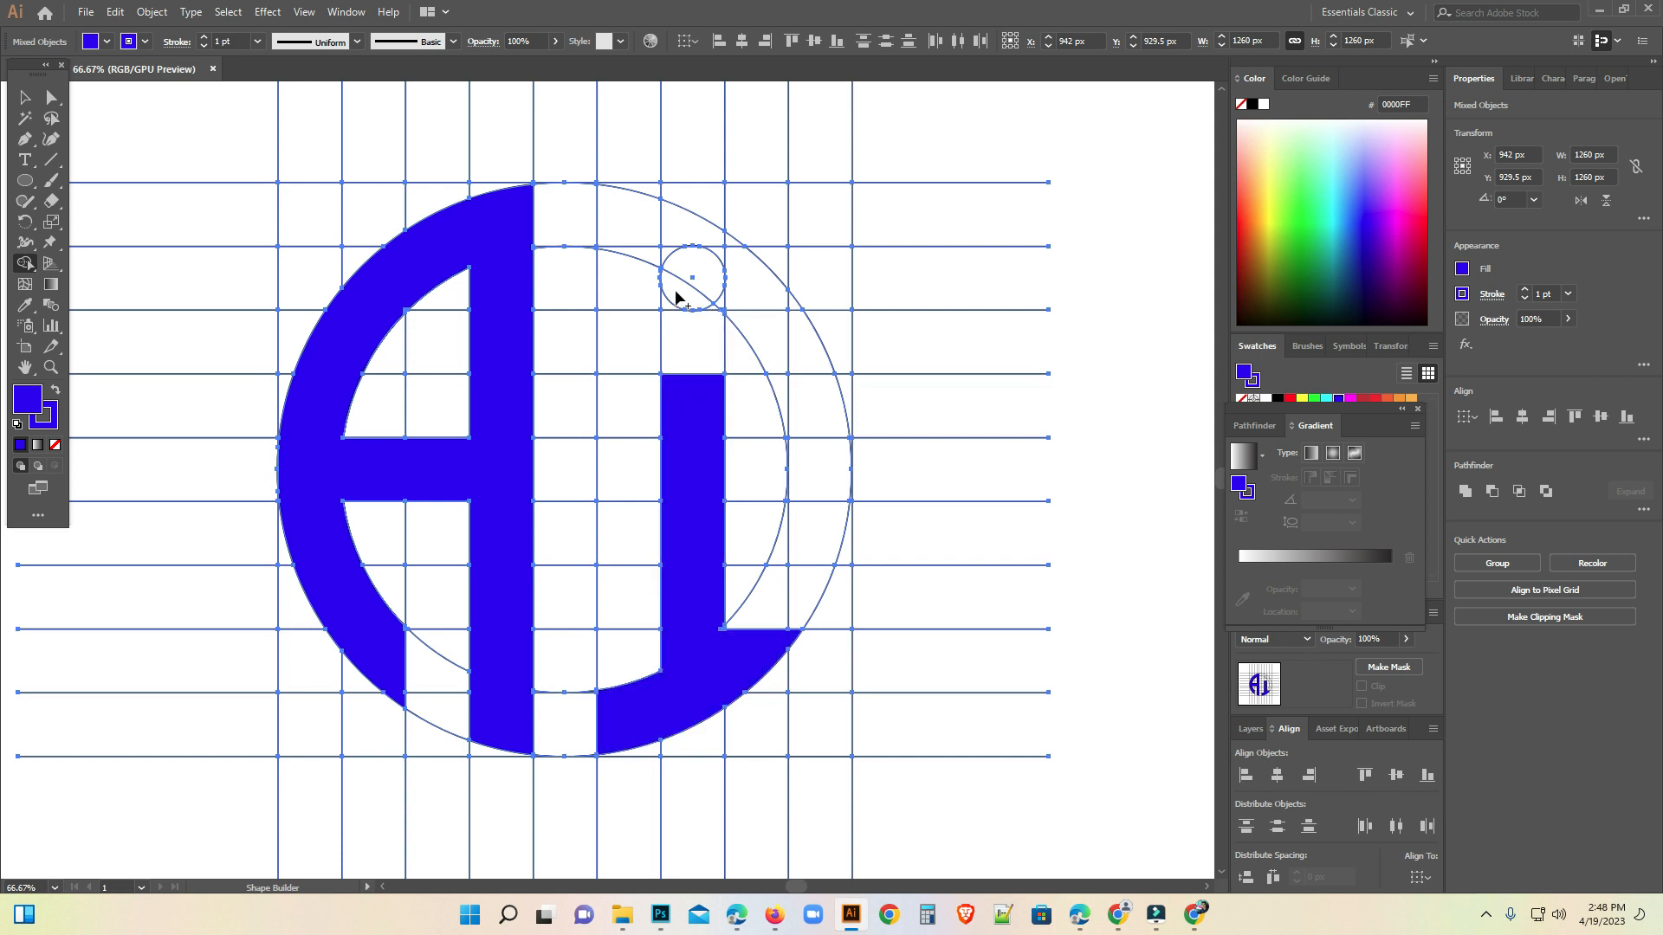
mouse_move(697, 268)
mouse_down()
mouse_move(673, 294)
mouse_move(714, 286)
mouse_up()
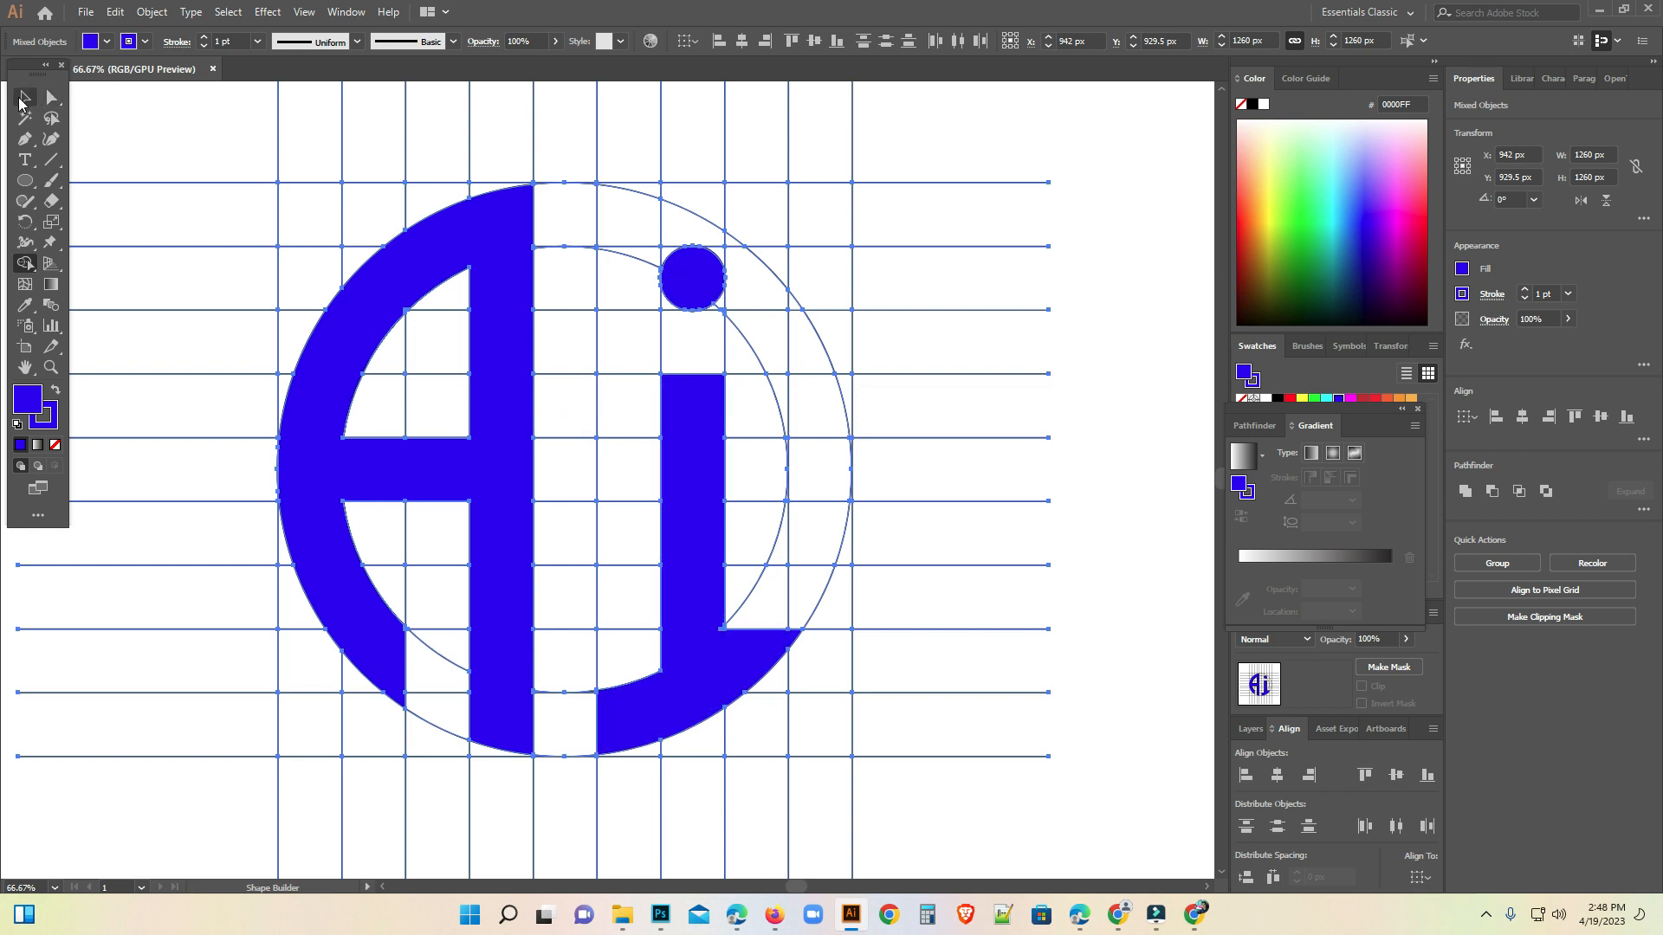
click(24, 99)
click(25, 141)
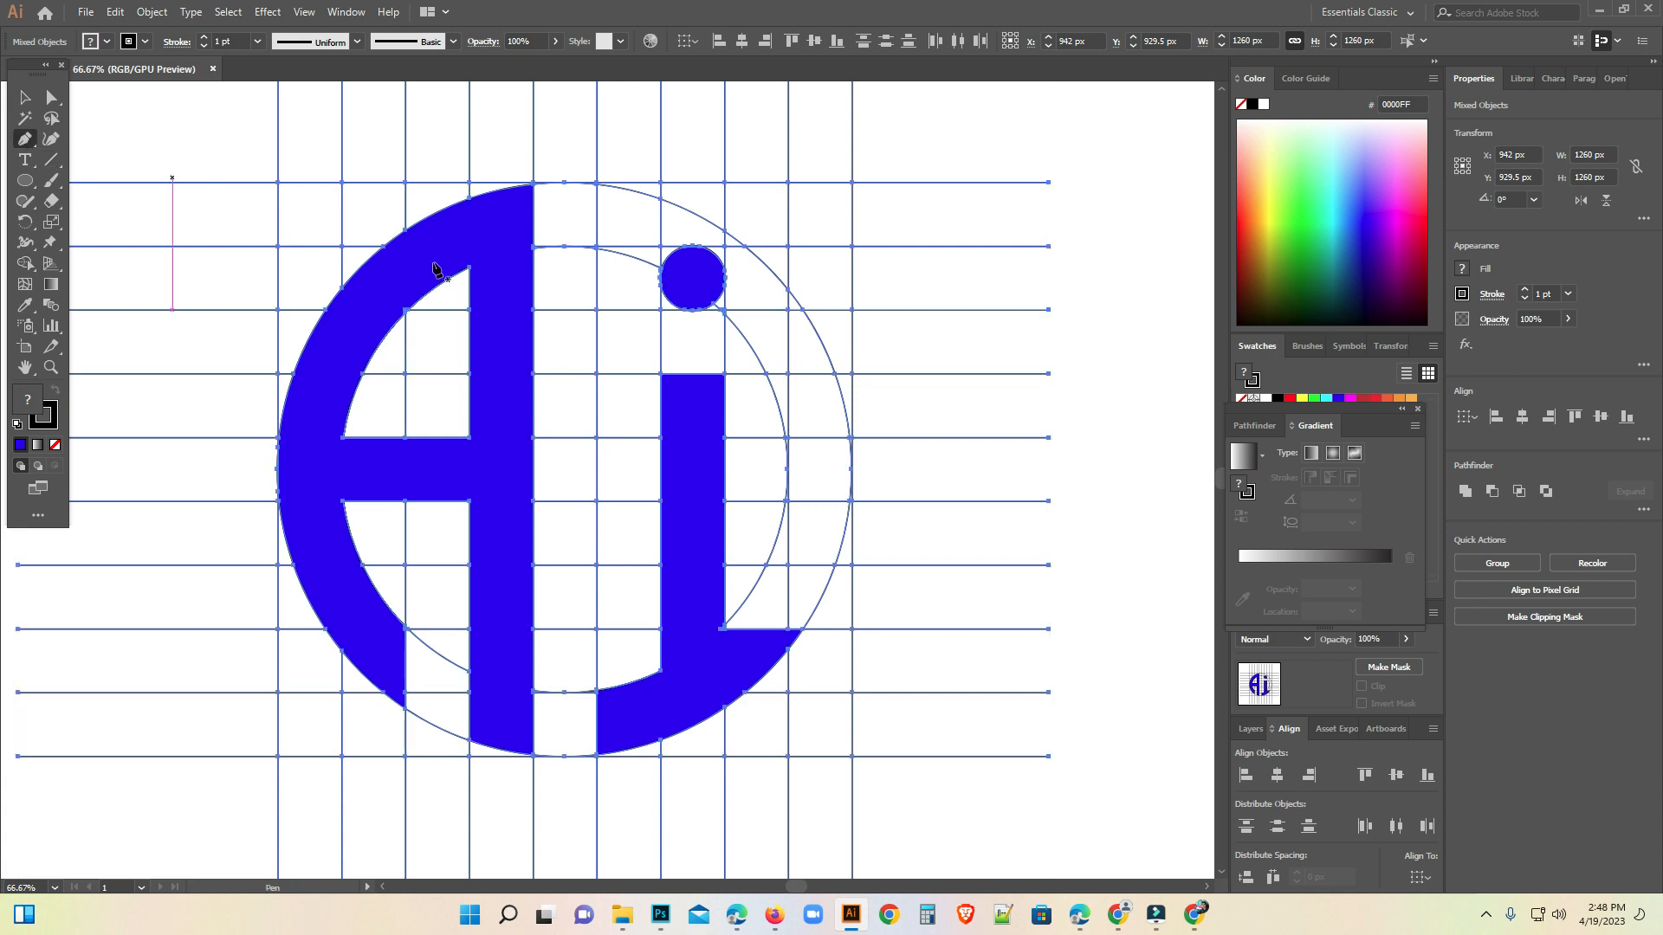
click(597, 343)
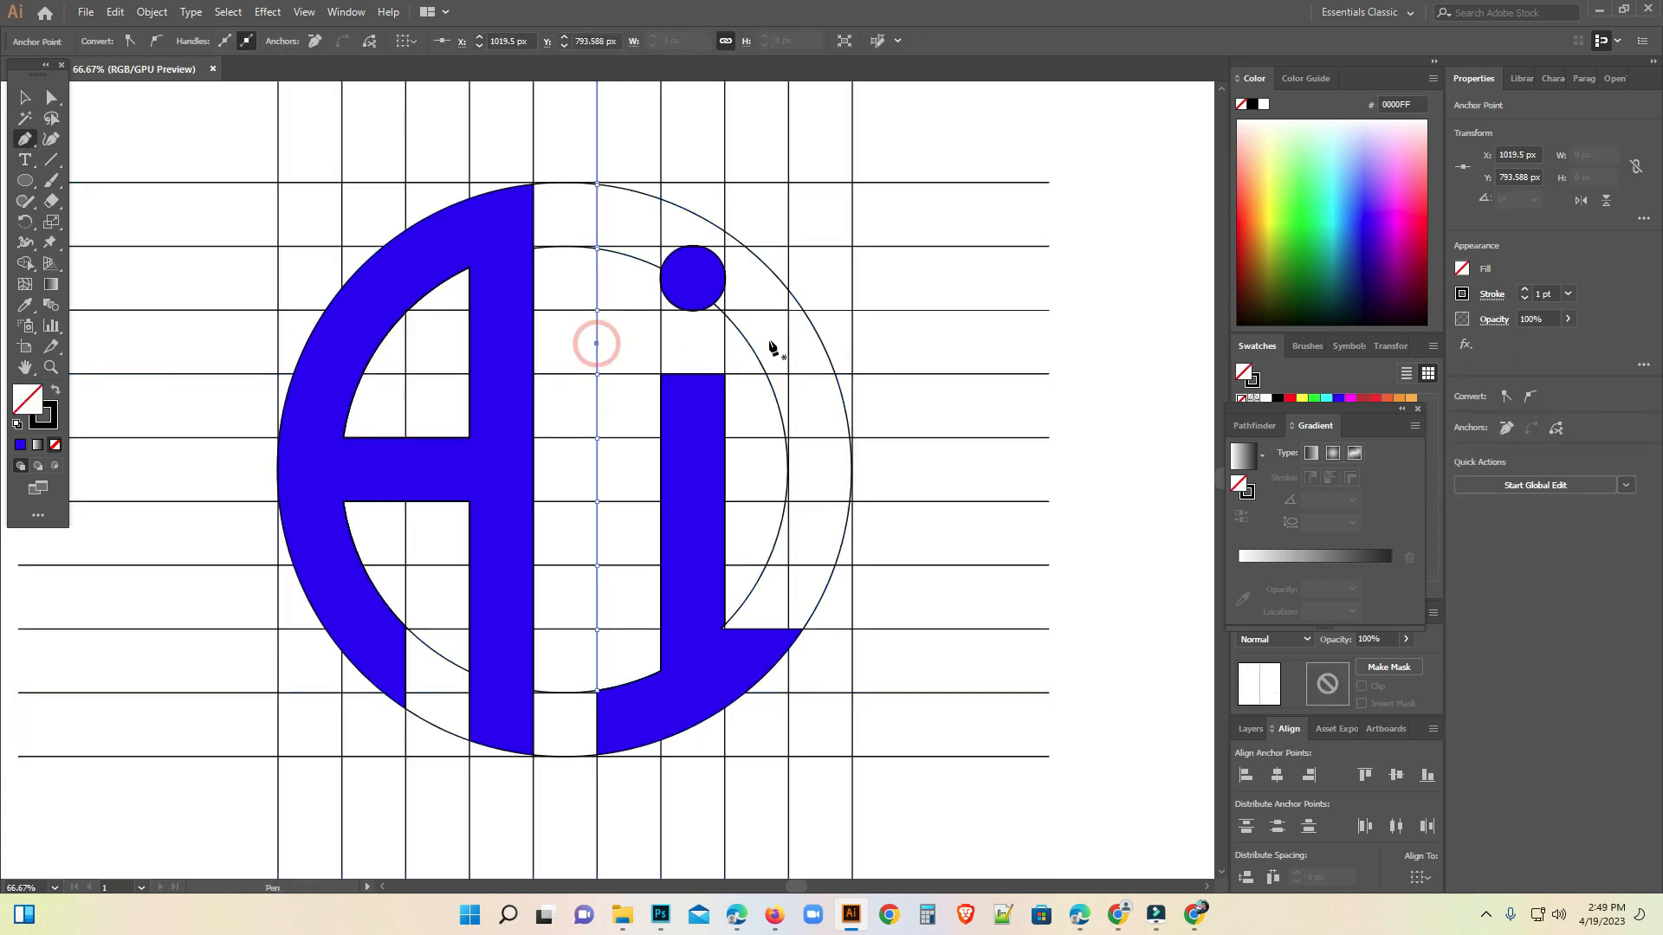
click(597, 344)
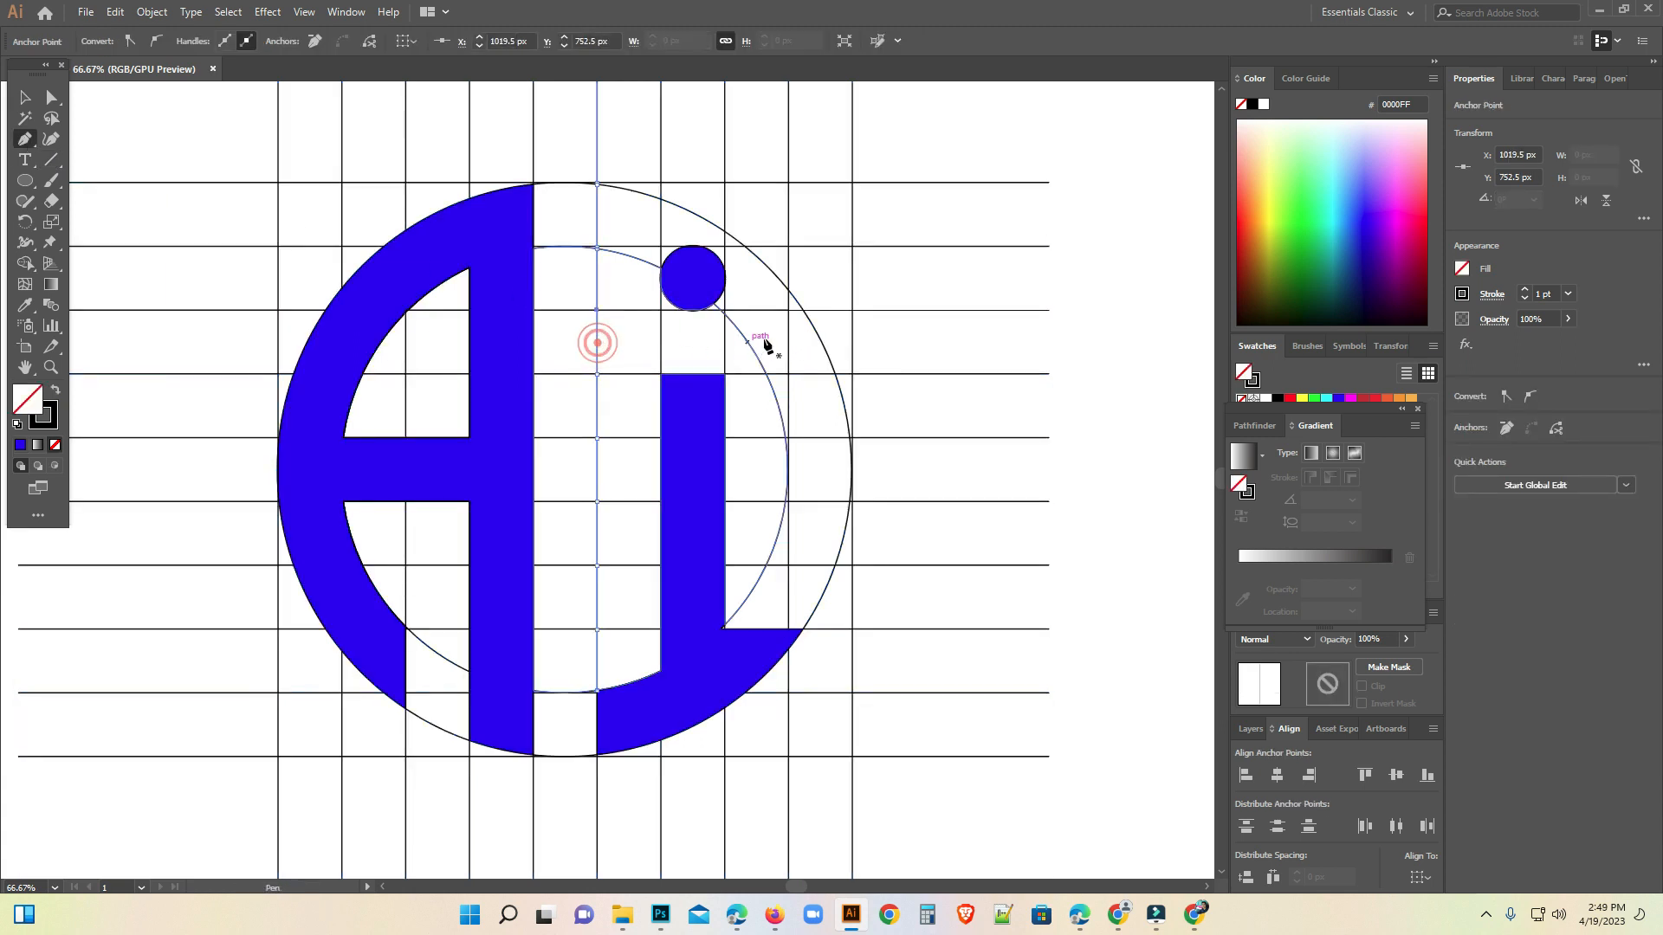
key(v)
click(201, 132)
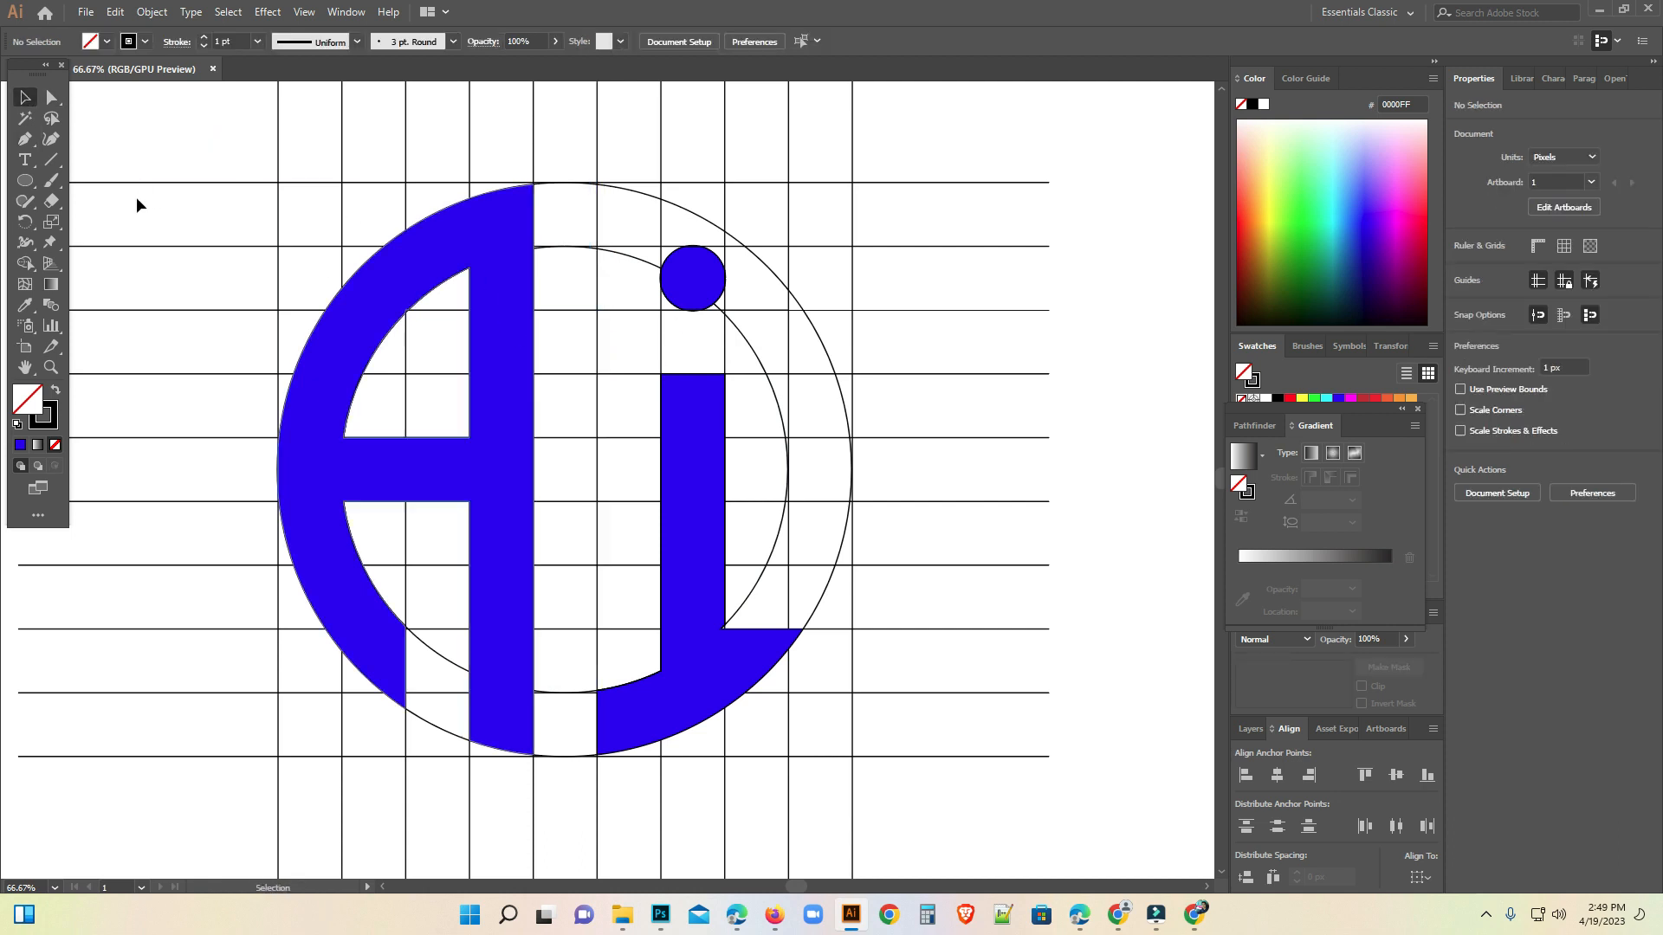
- Draw a straight Pen line about 312 px long between the i's dot and stem, ending on the rightmost vertical grid line
click(25, 141)
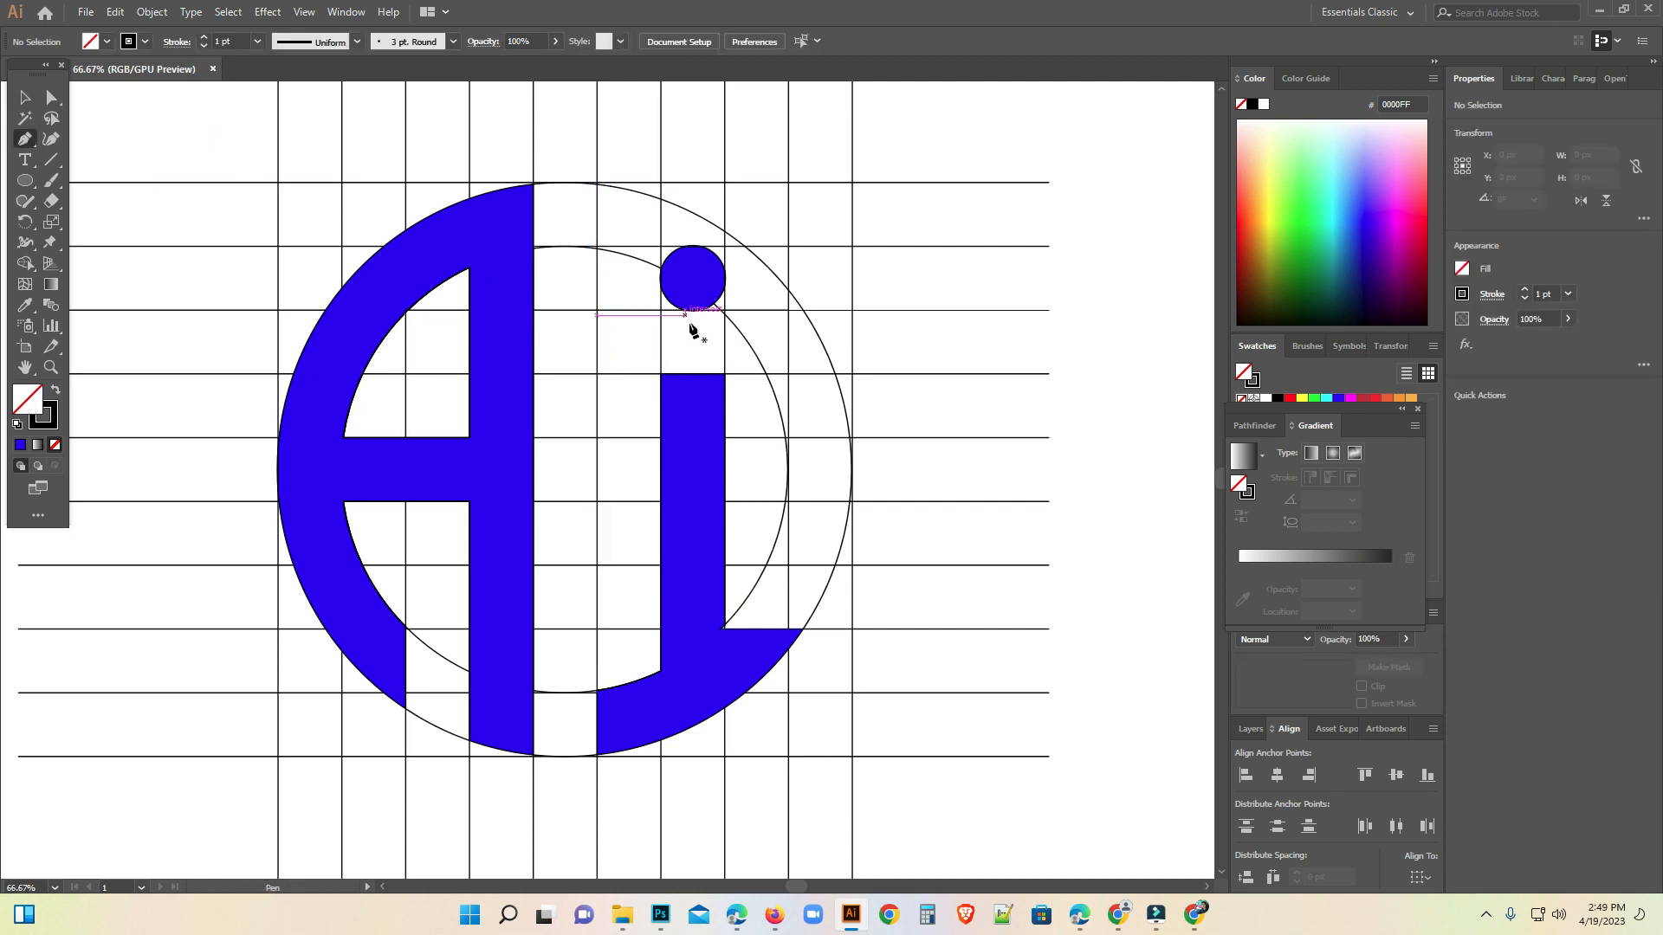
click(597, 338)
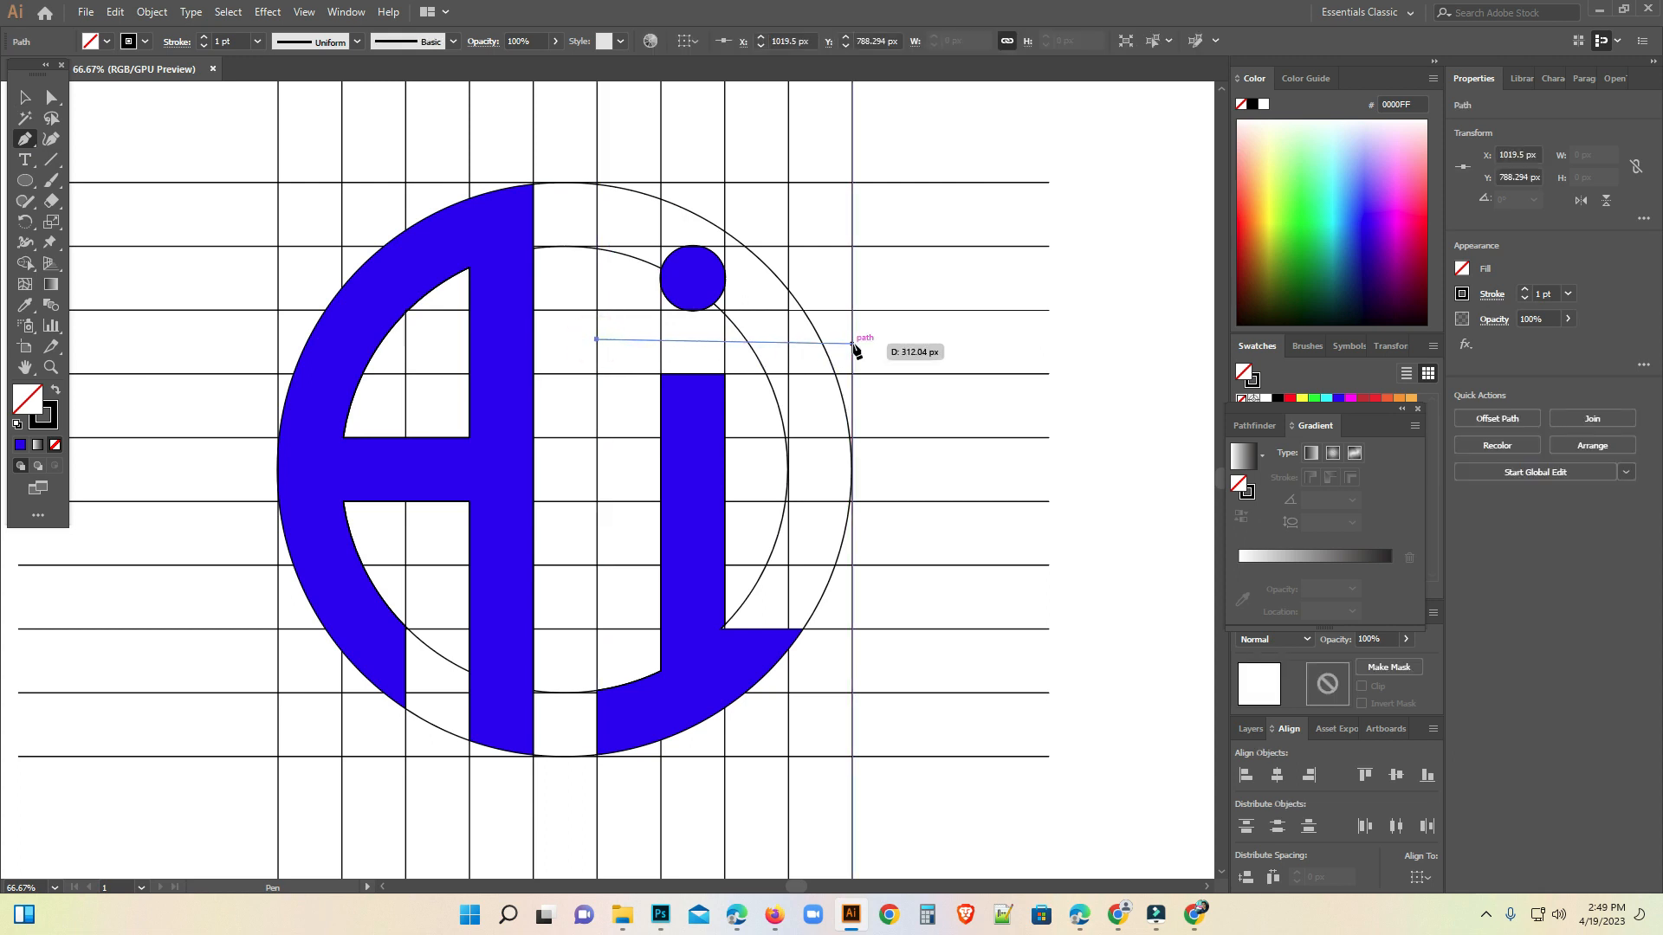
click(852, 344)
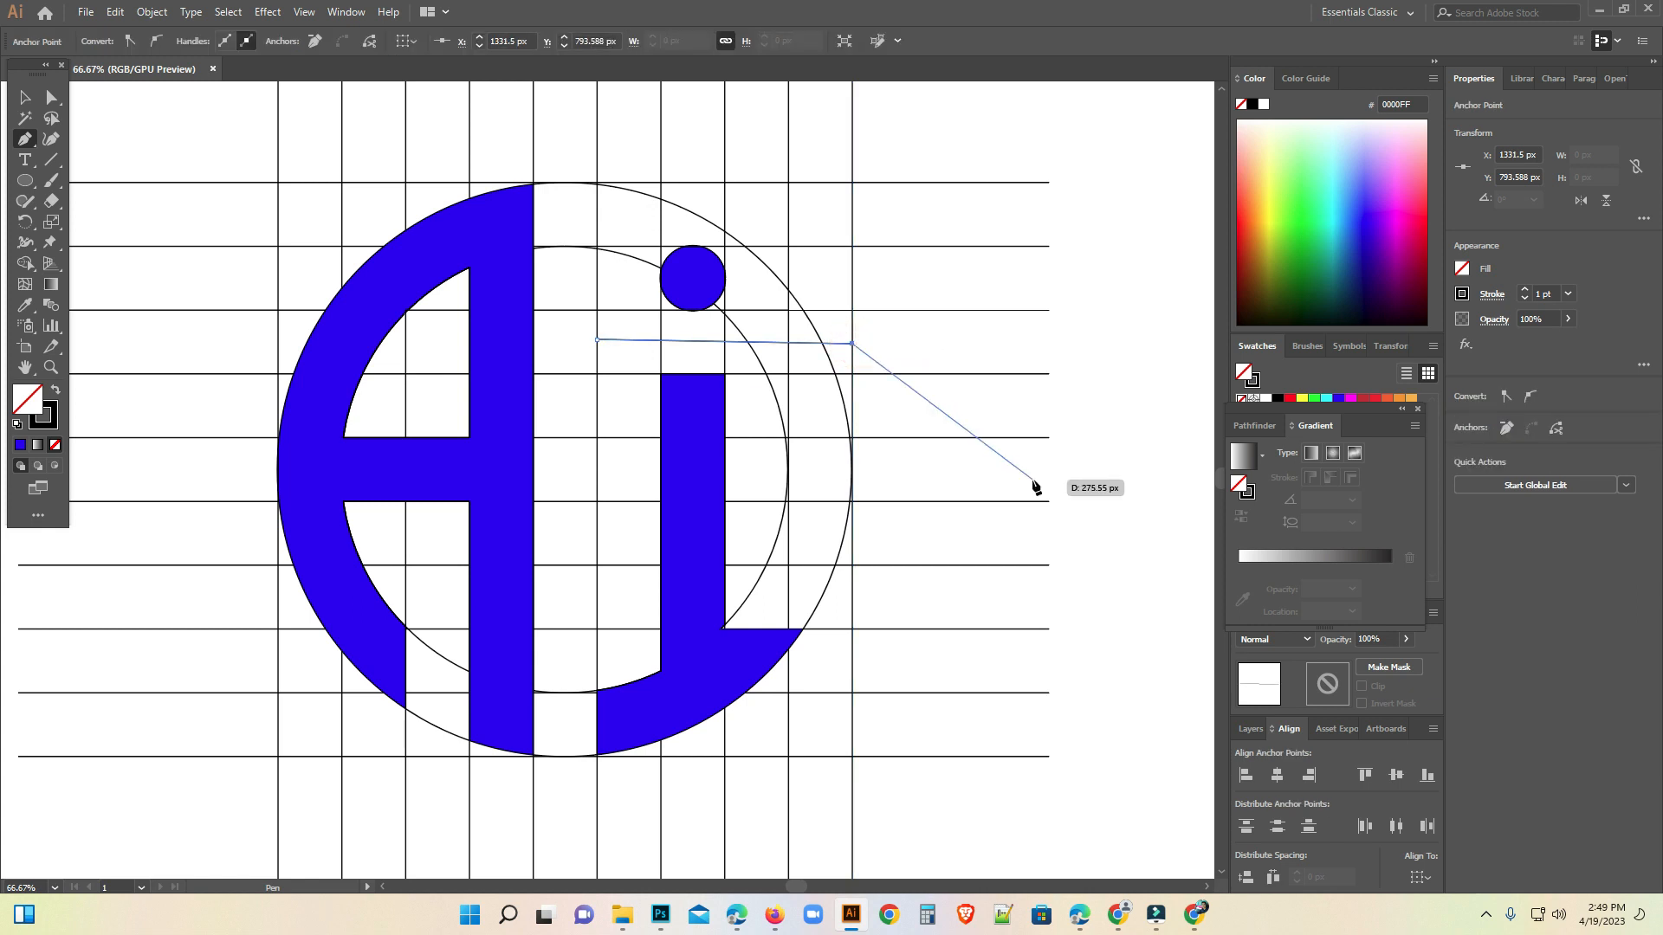
click(27, 101)
- Extend the i's stem up to the new Pen line by merging the cell above it with the Shape Builder in blue (0000FF)
drag(153, 133, 909, 802)
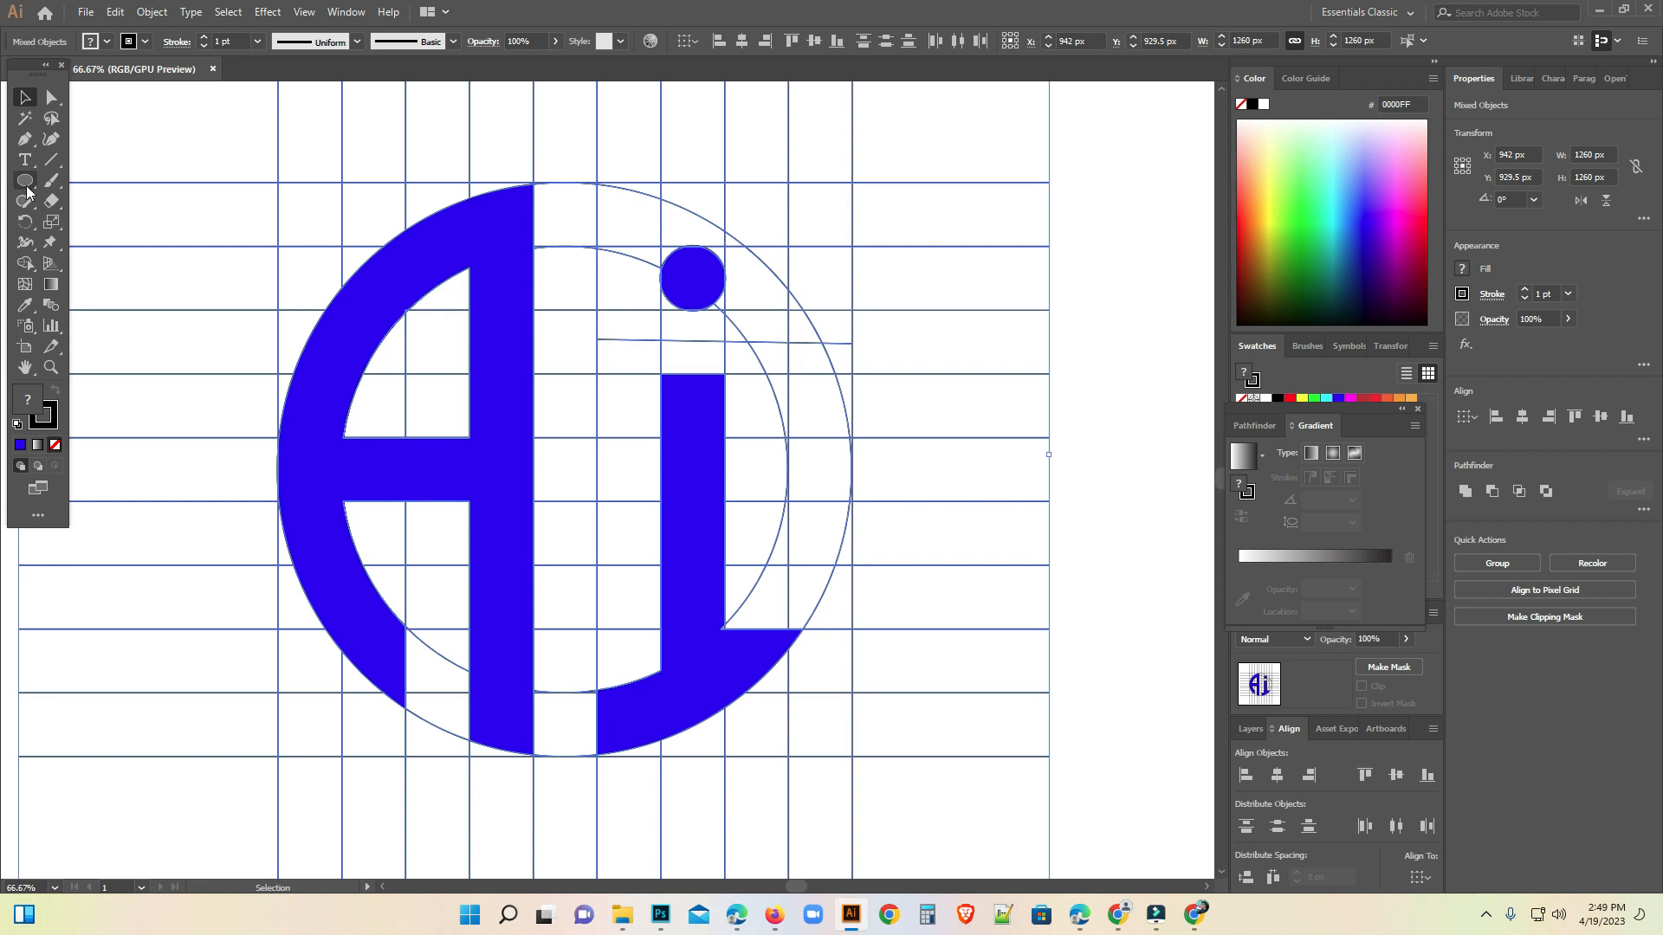
click(26, 265)
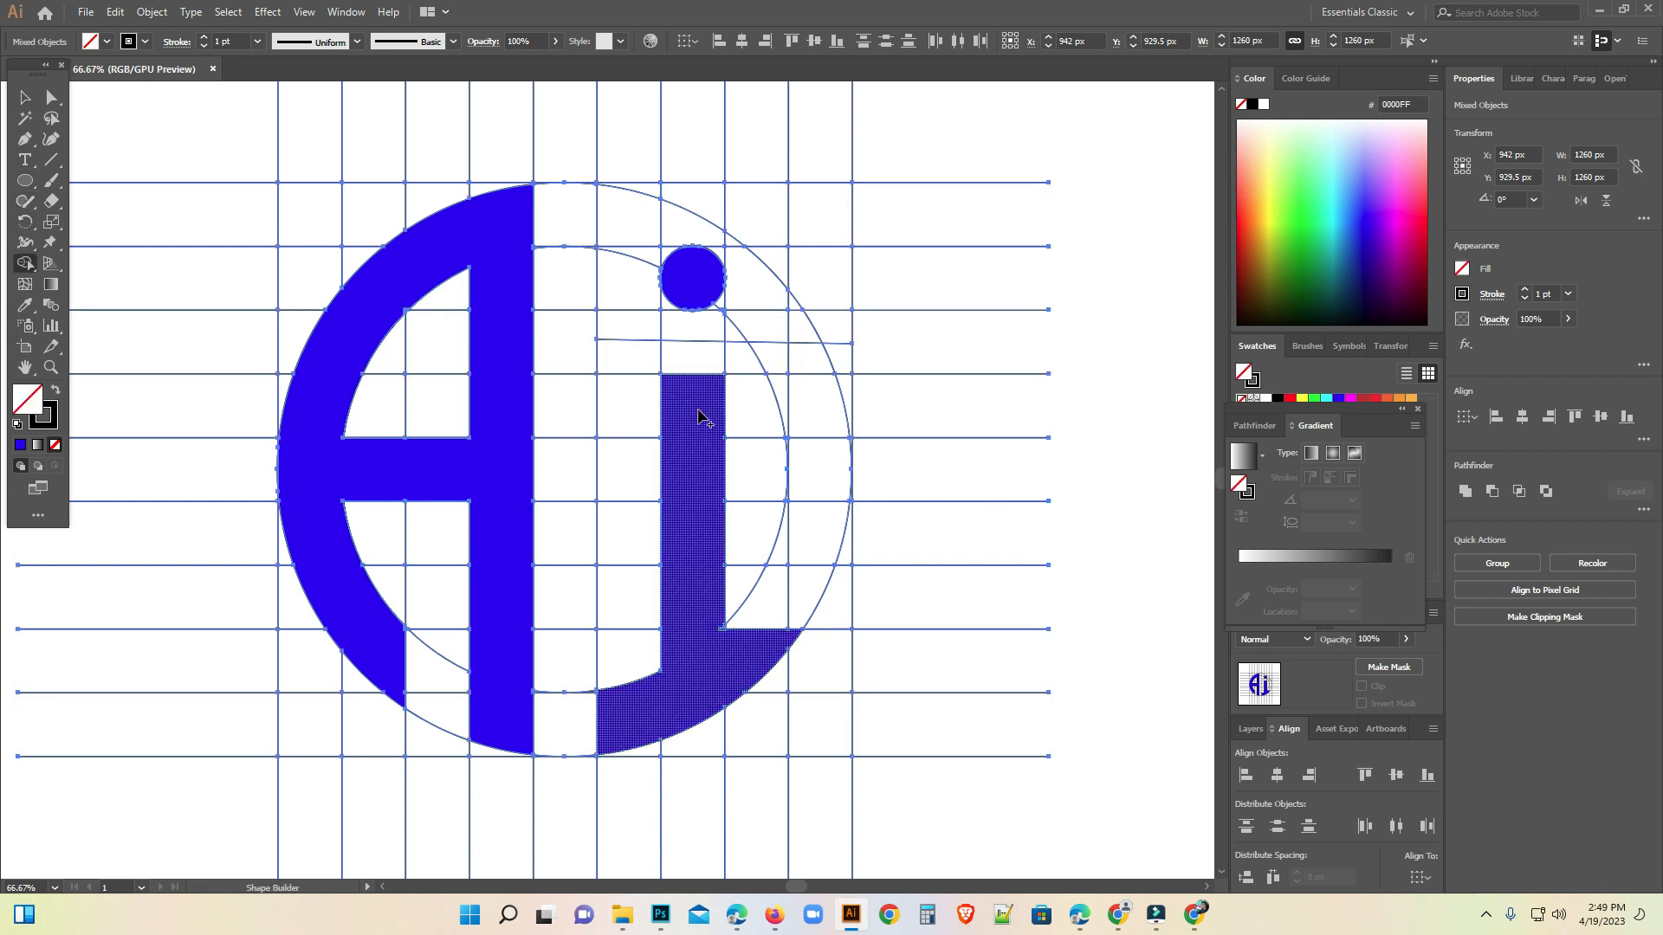
click(92, 43)
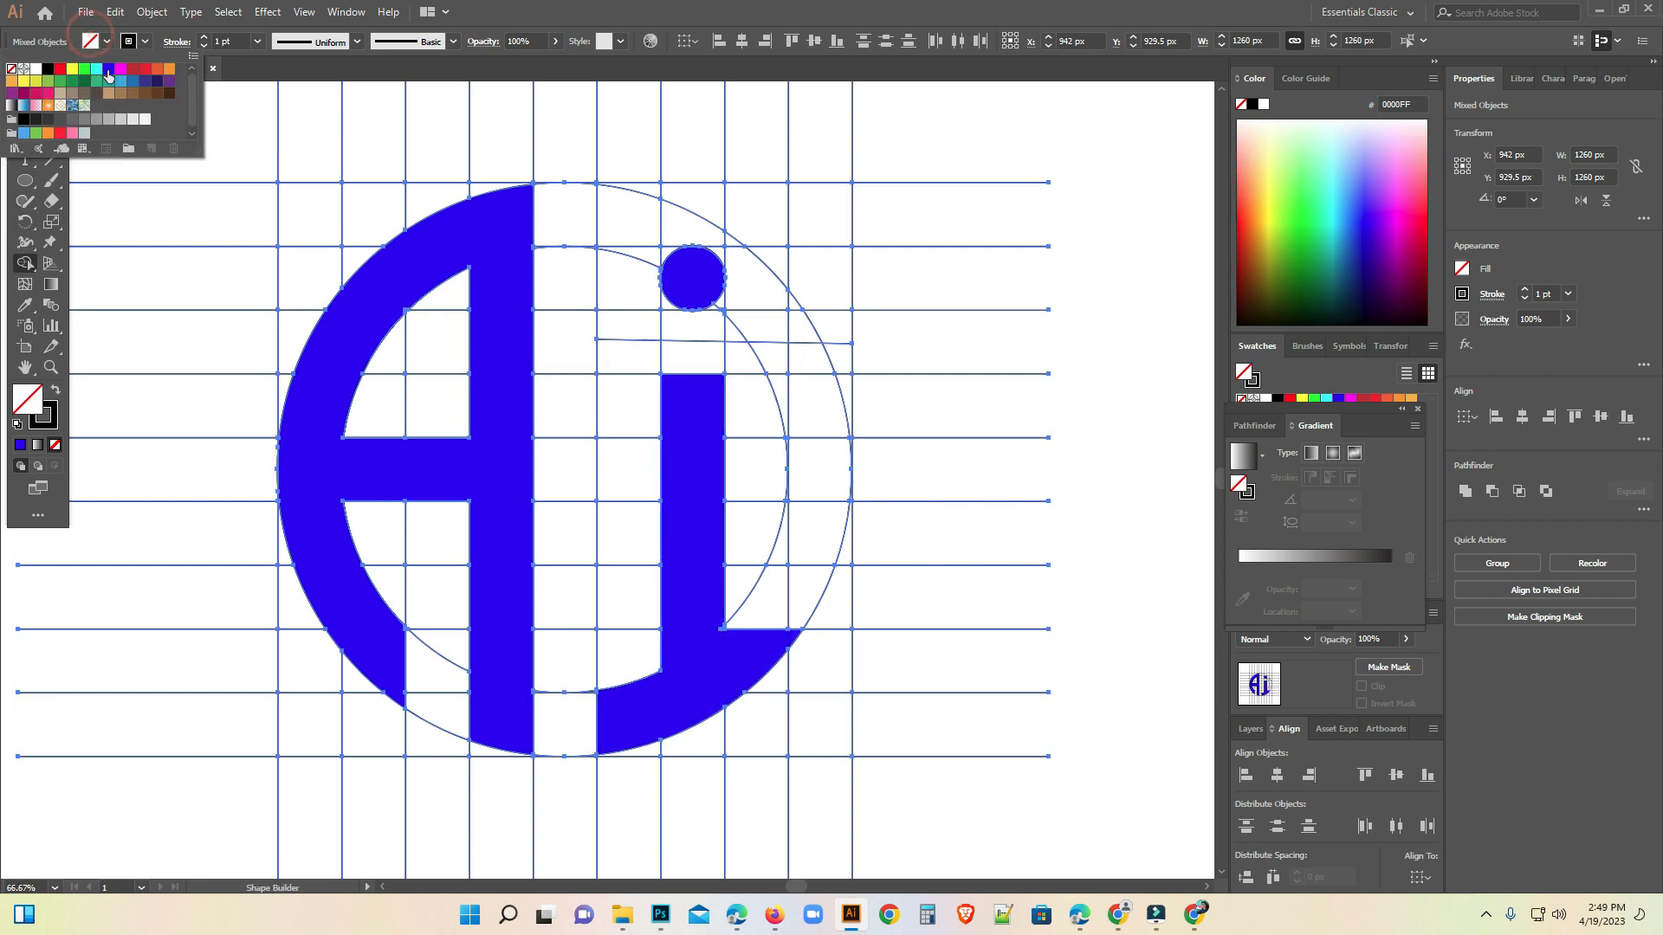
click(108, 76)
click(698, 391)
drag(699, 381, 693, 419)
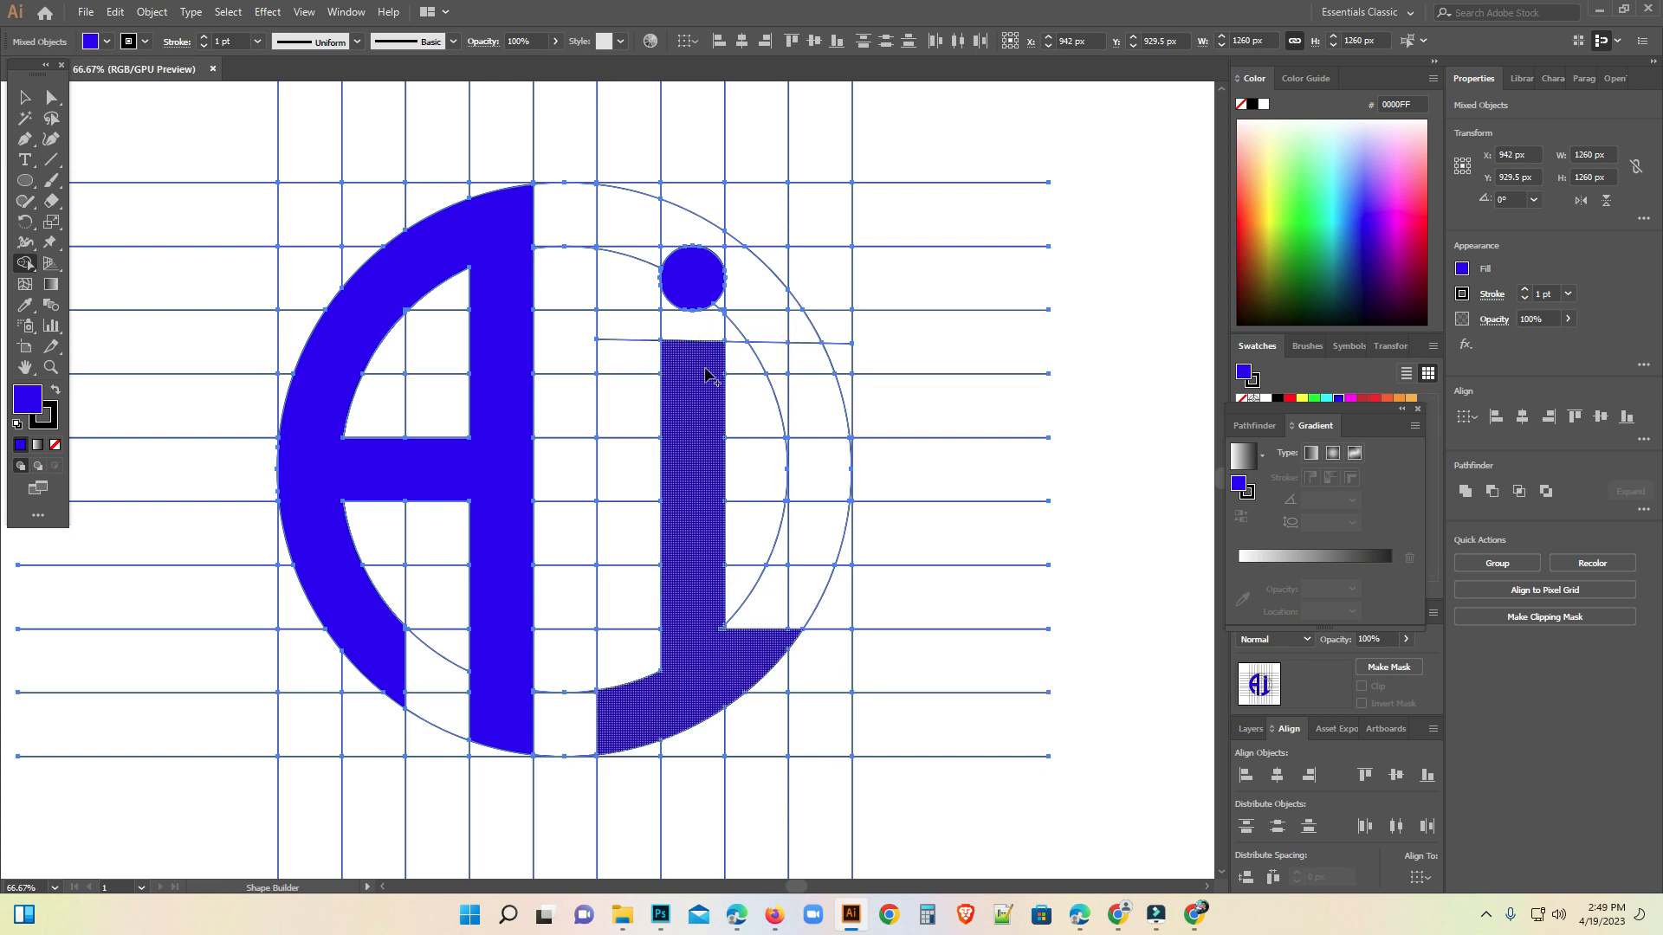
mouse_move(492, 243)
mouse_down()
mouse_move(510, 308)
mouse_move(296, 474)
mouse_up()
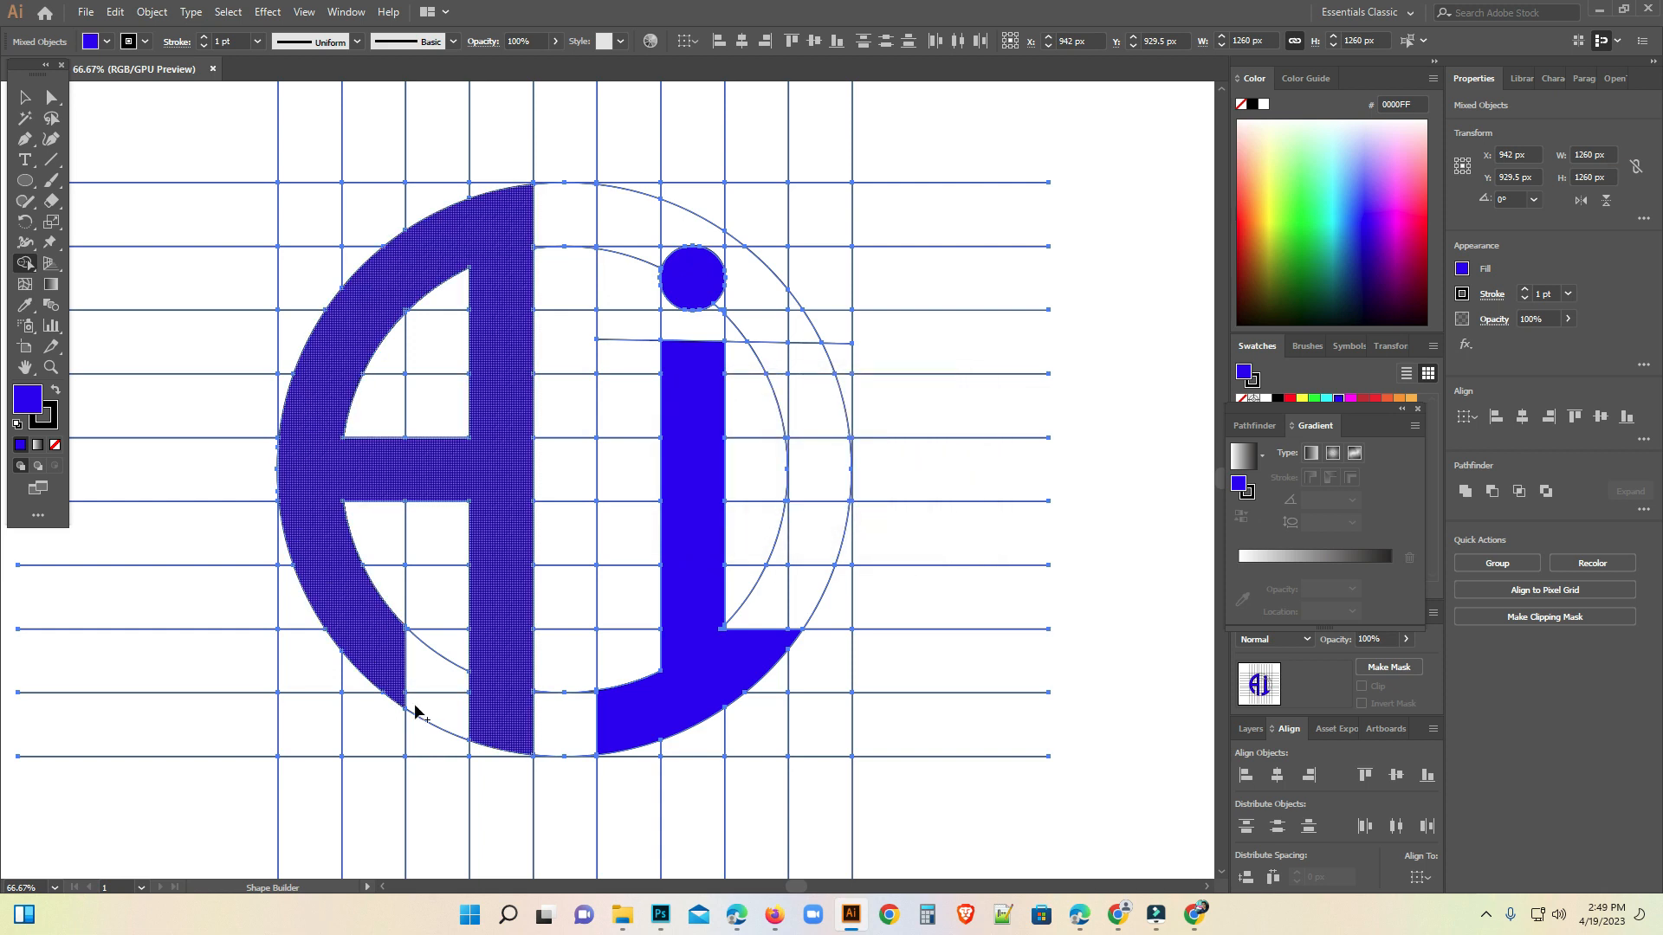
click(725, 642)
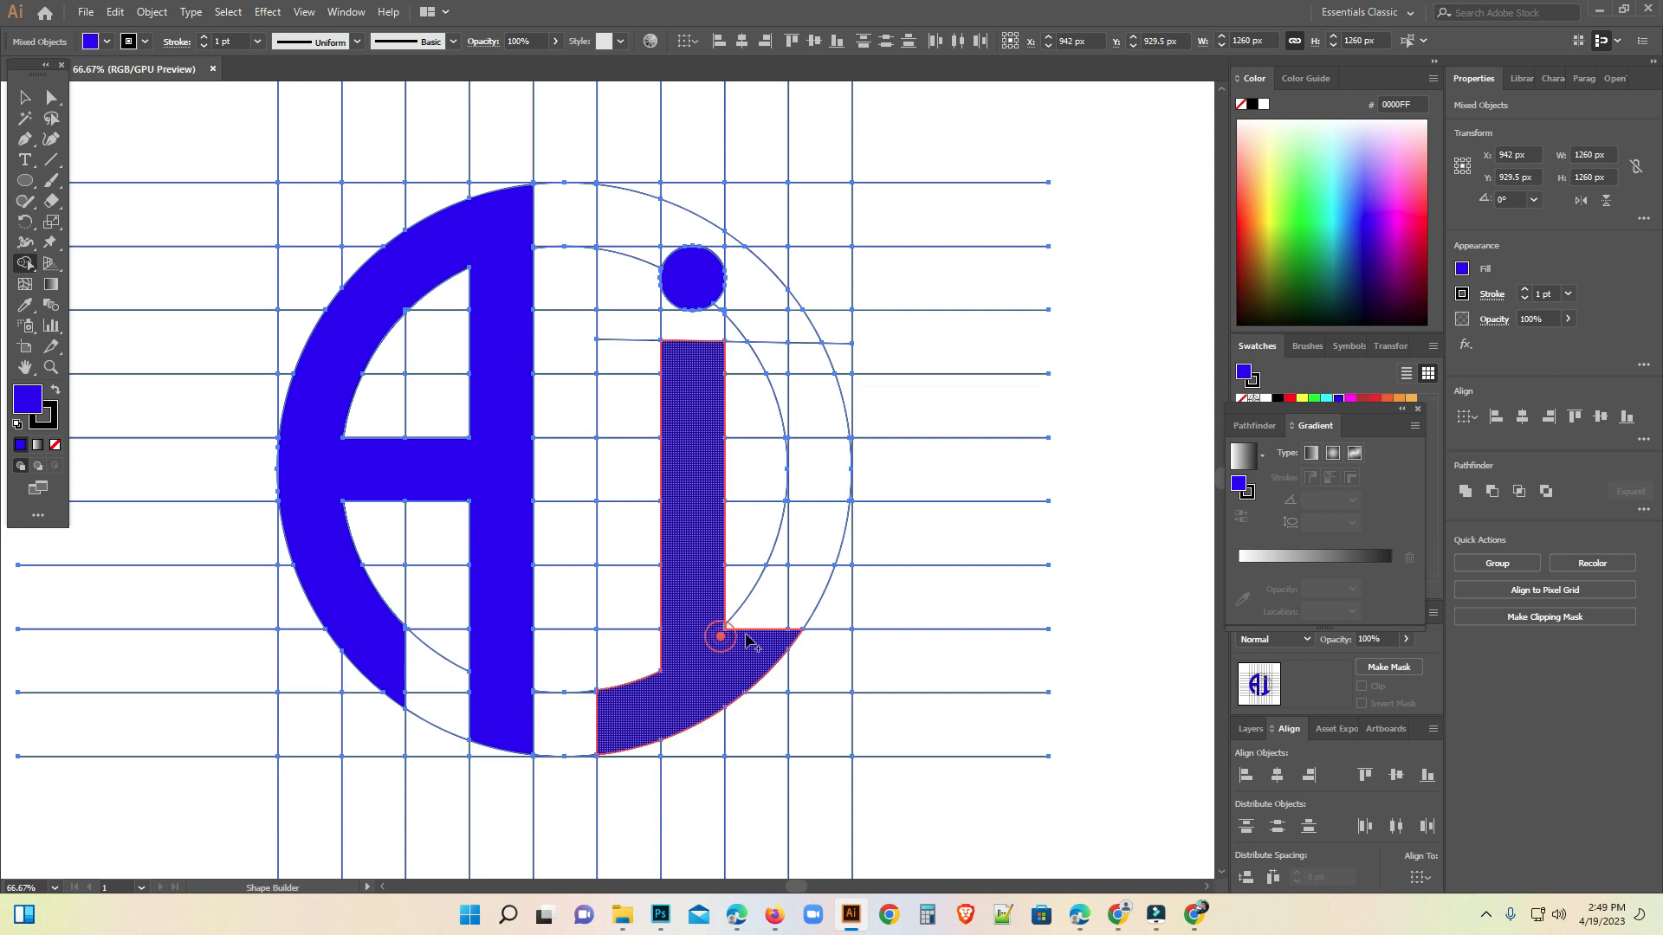
click(714, 617)
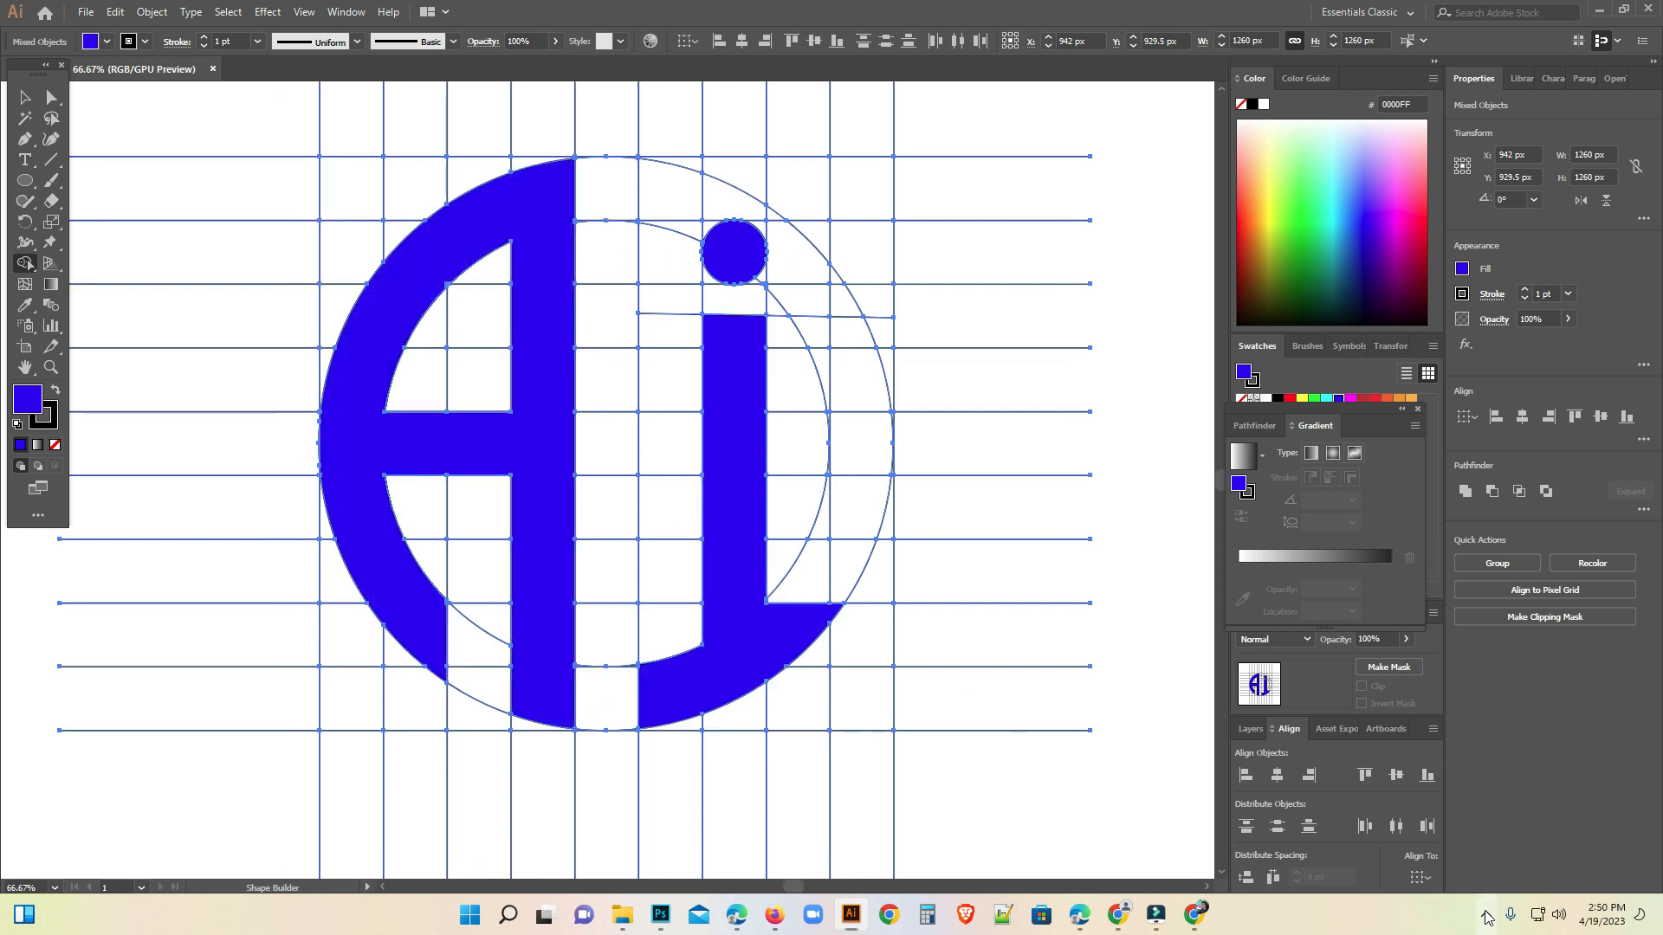
click(1486, 915)
click(1486, 915)
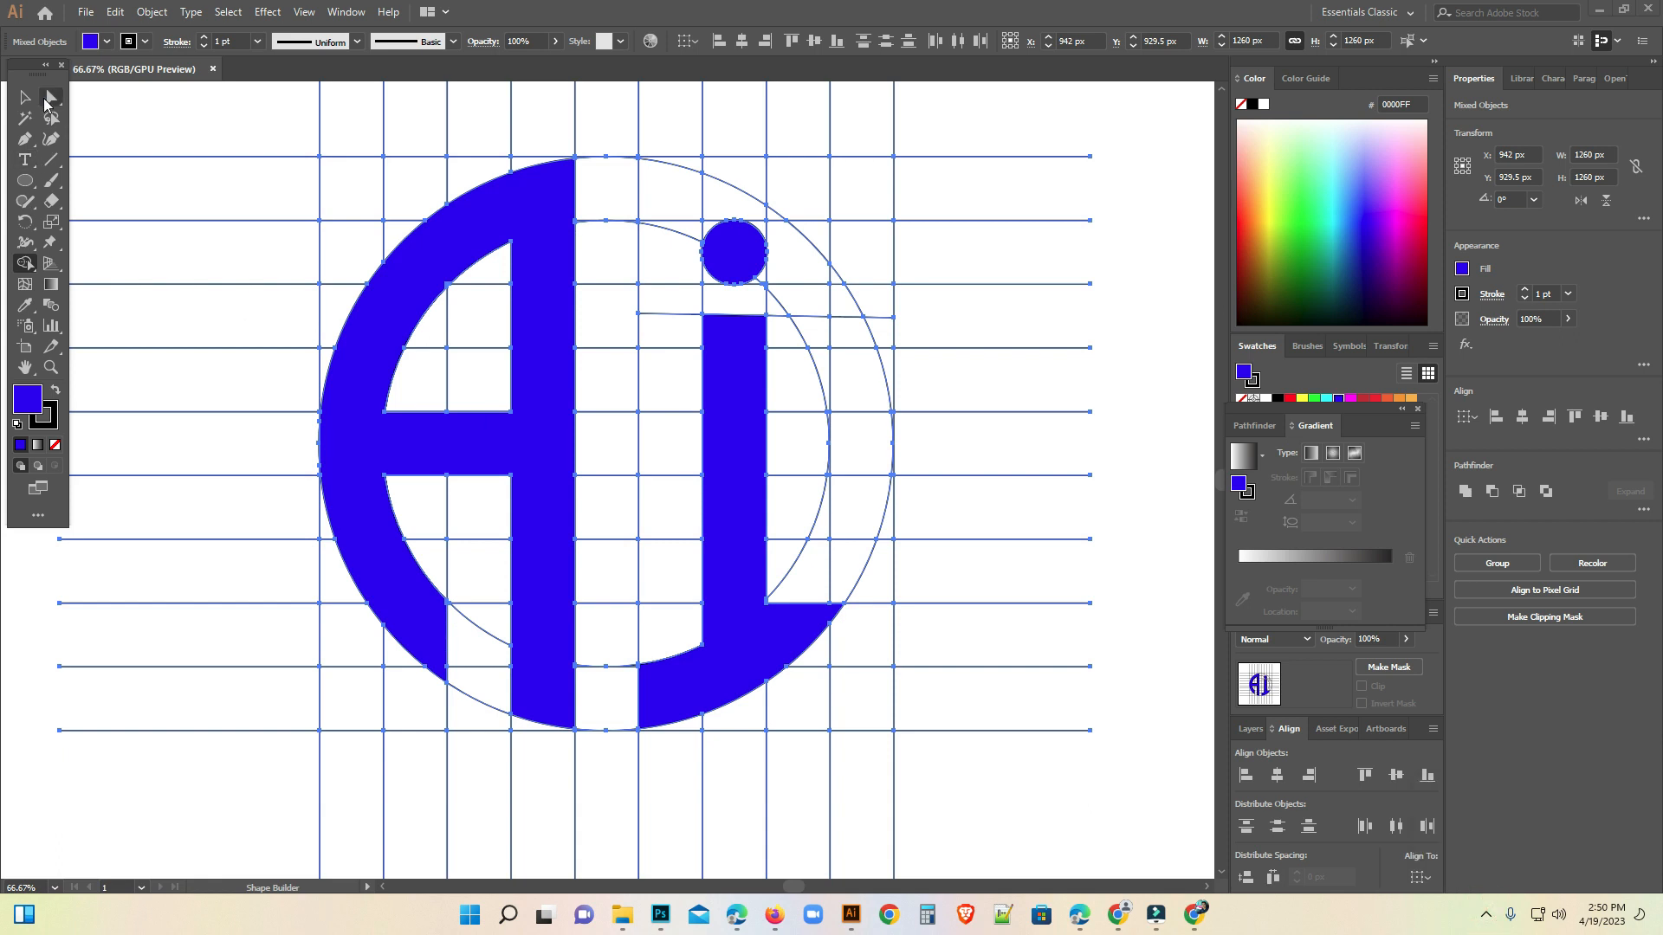
- Cut the blue A, the i stem and its dot out of the construction grid
click(25, 100)
click(229, 128)
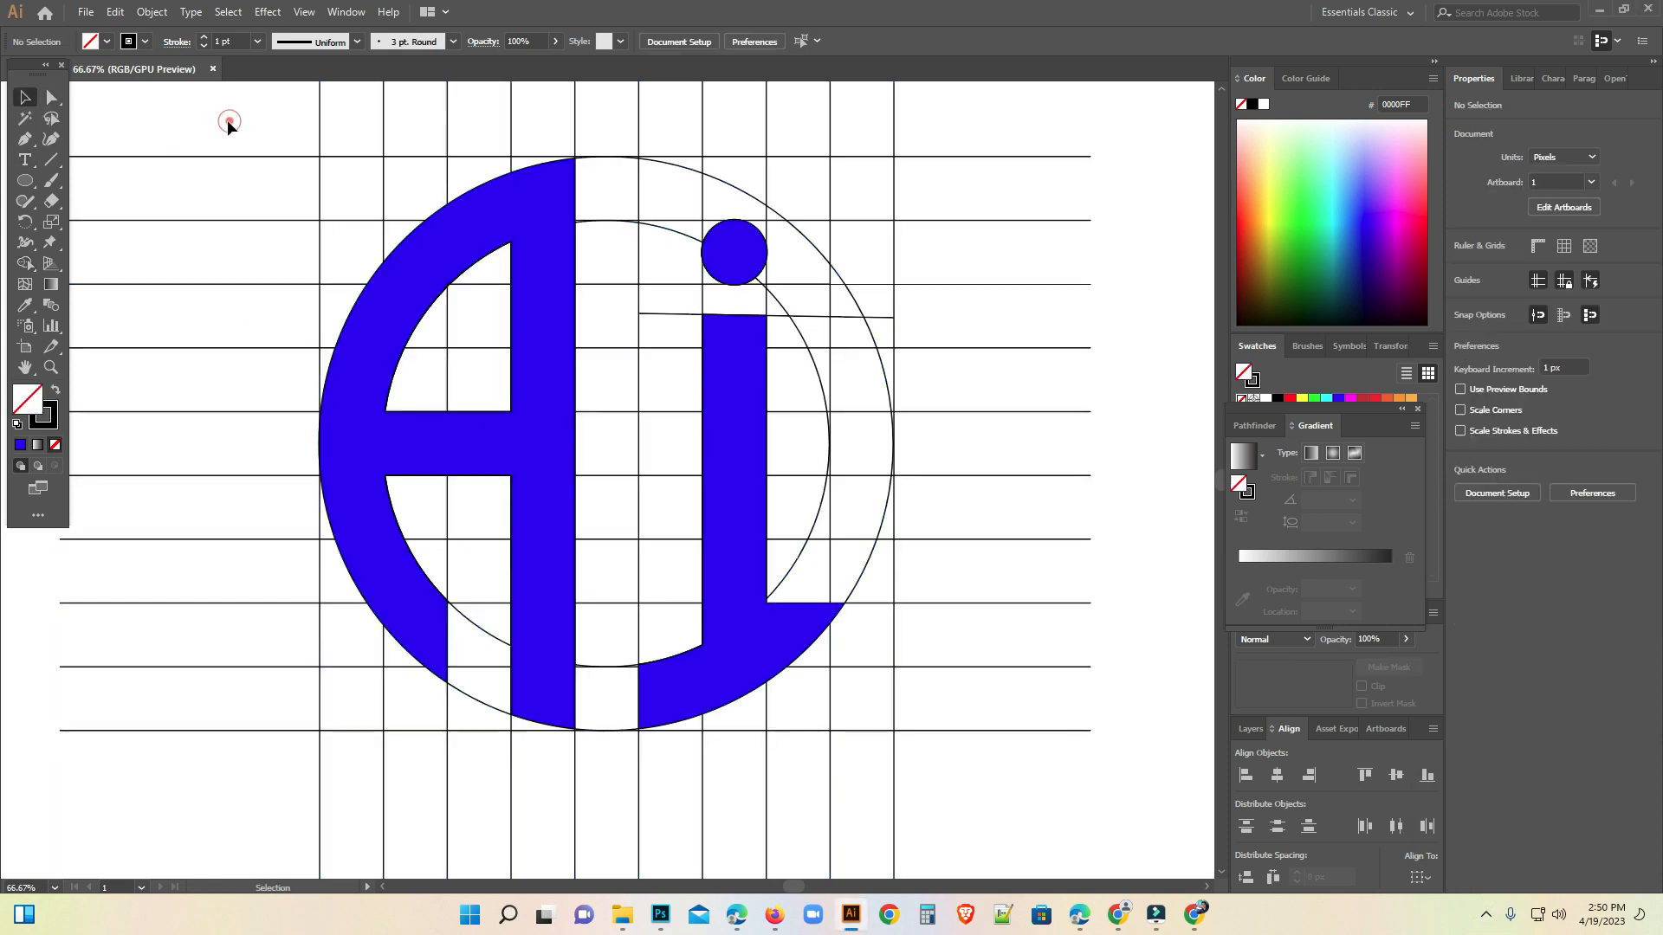
click(427, 270)
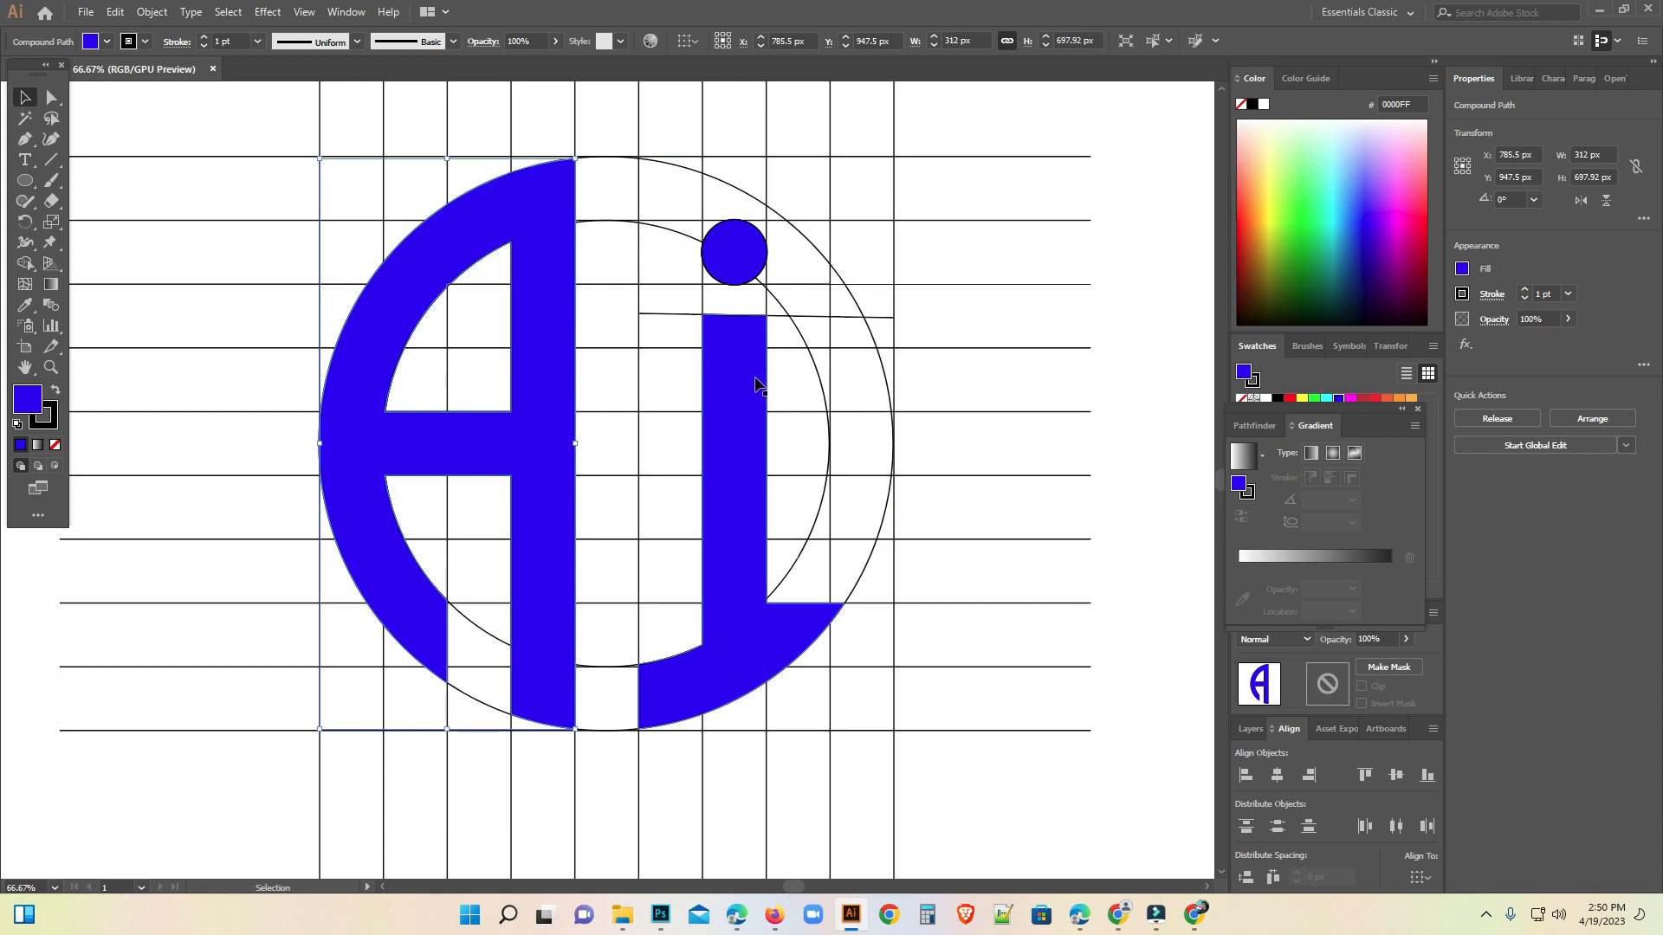
shift+click(741, 399)
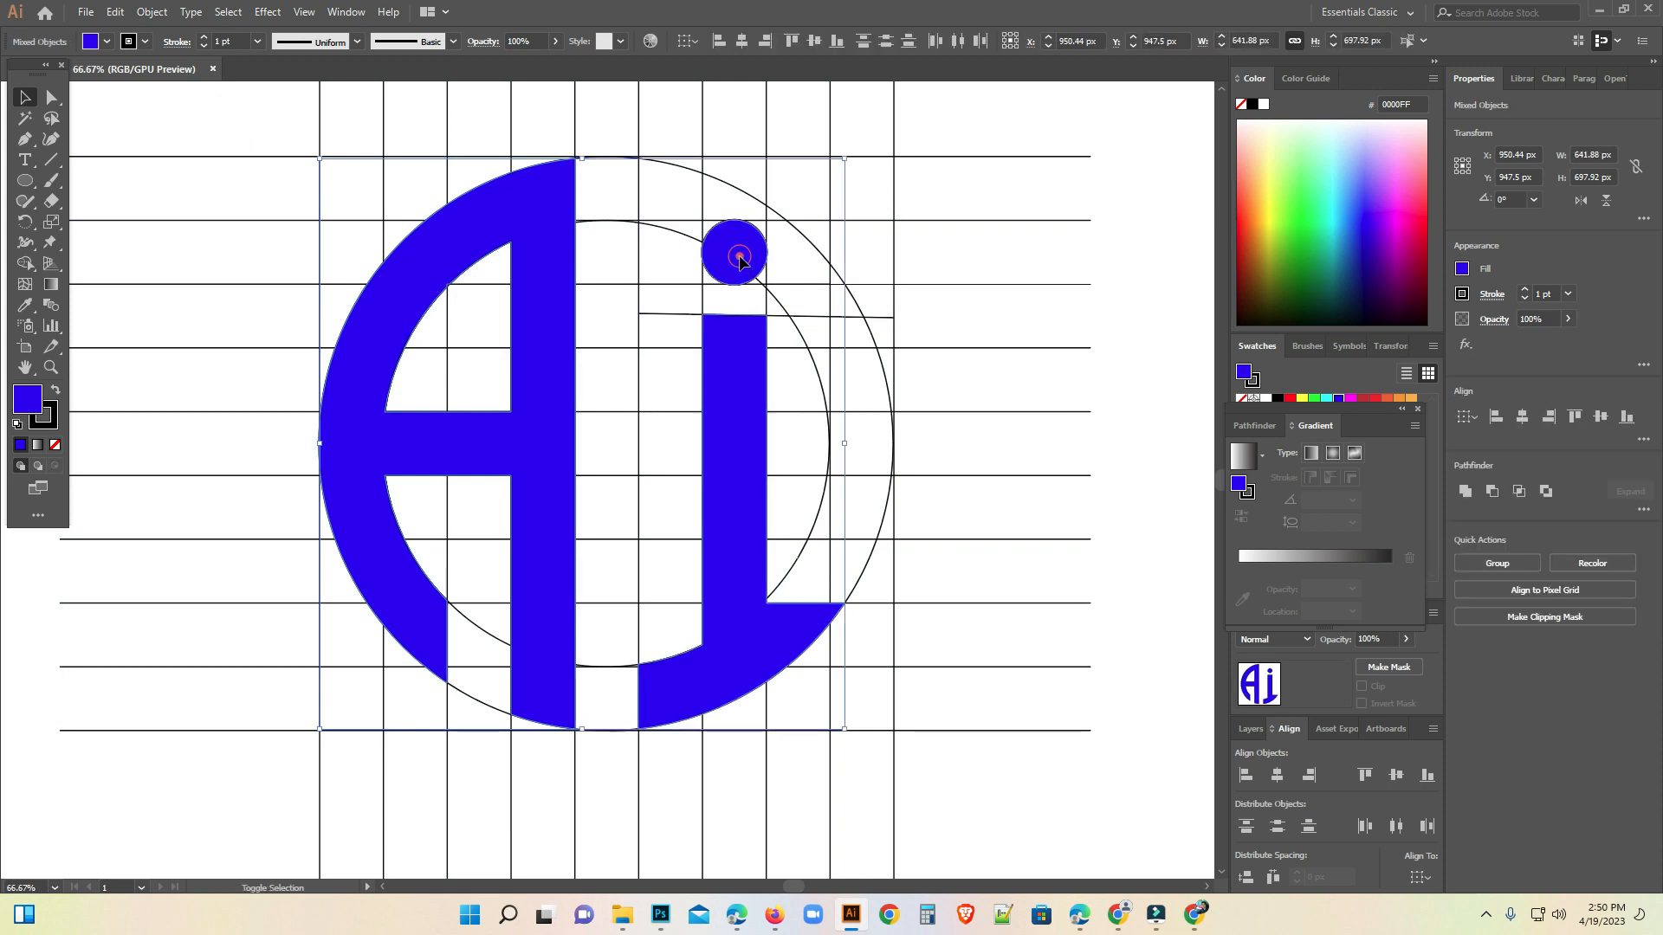
click(115, 12)
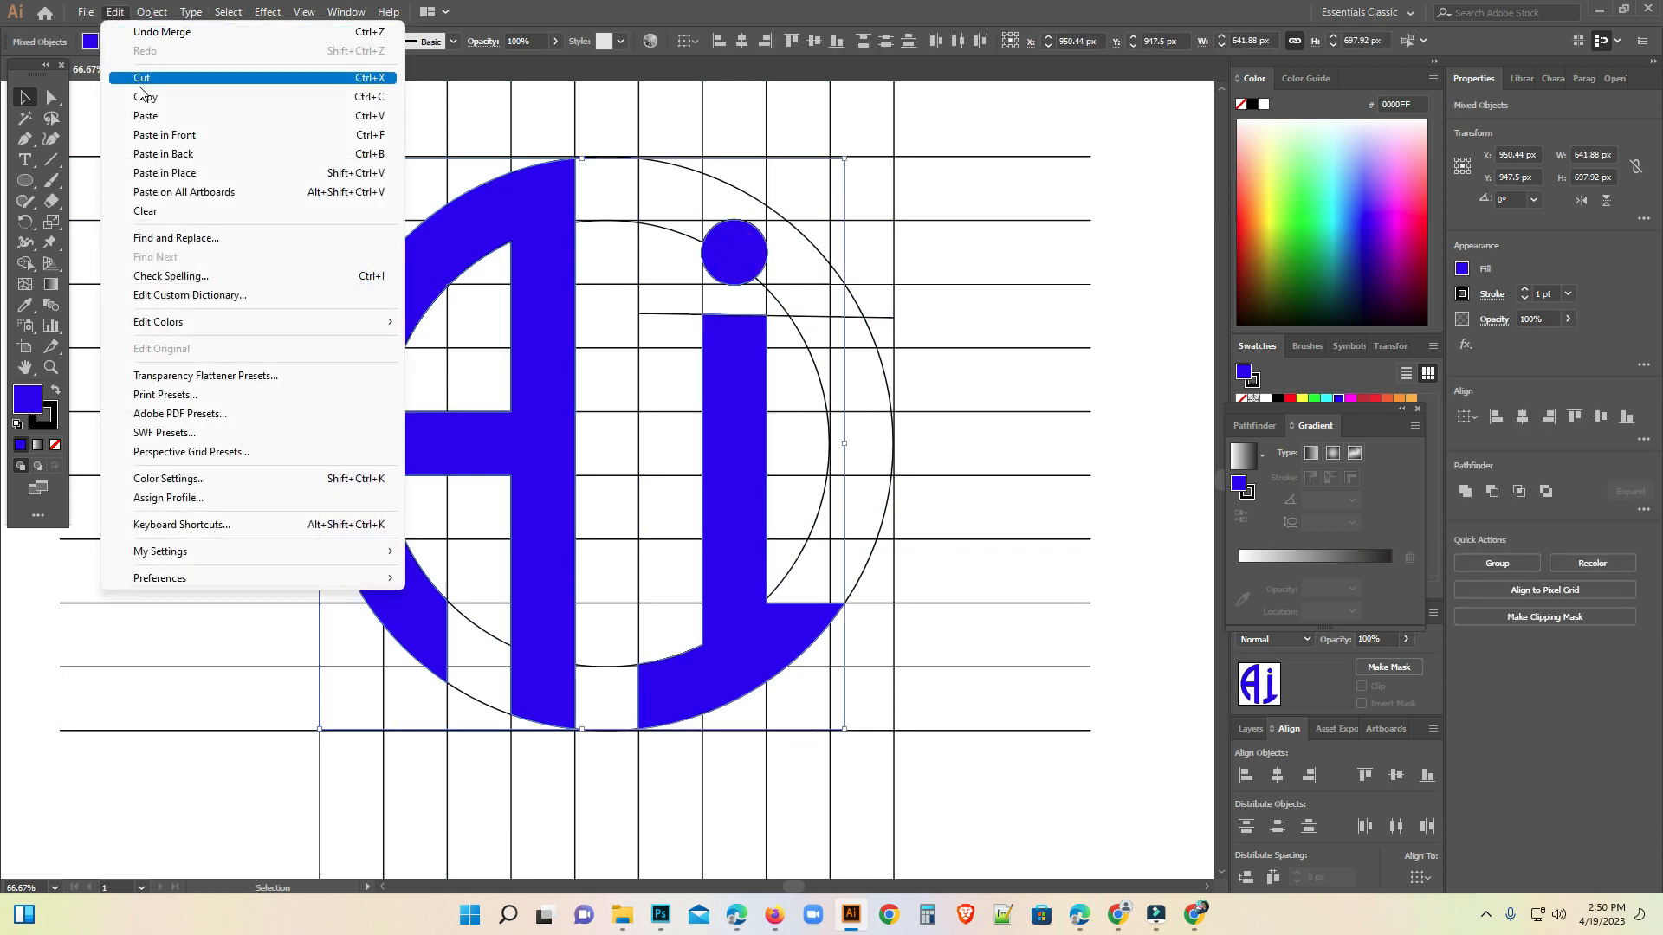
click(140, 86)
click(216, 104)
- Delete all the leftover grid lines and circles and paste the blue letters back onto the artboard
scroll(952, 632, down, 1)
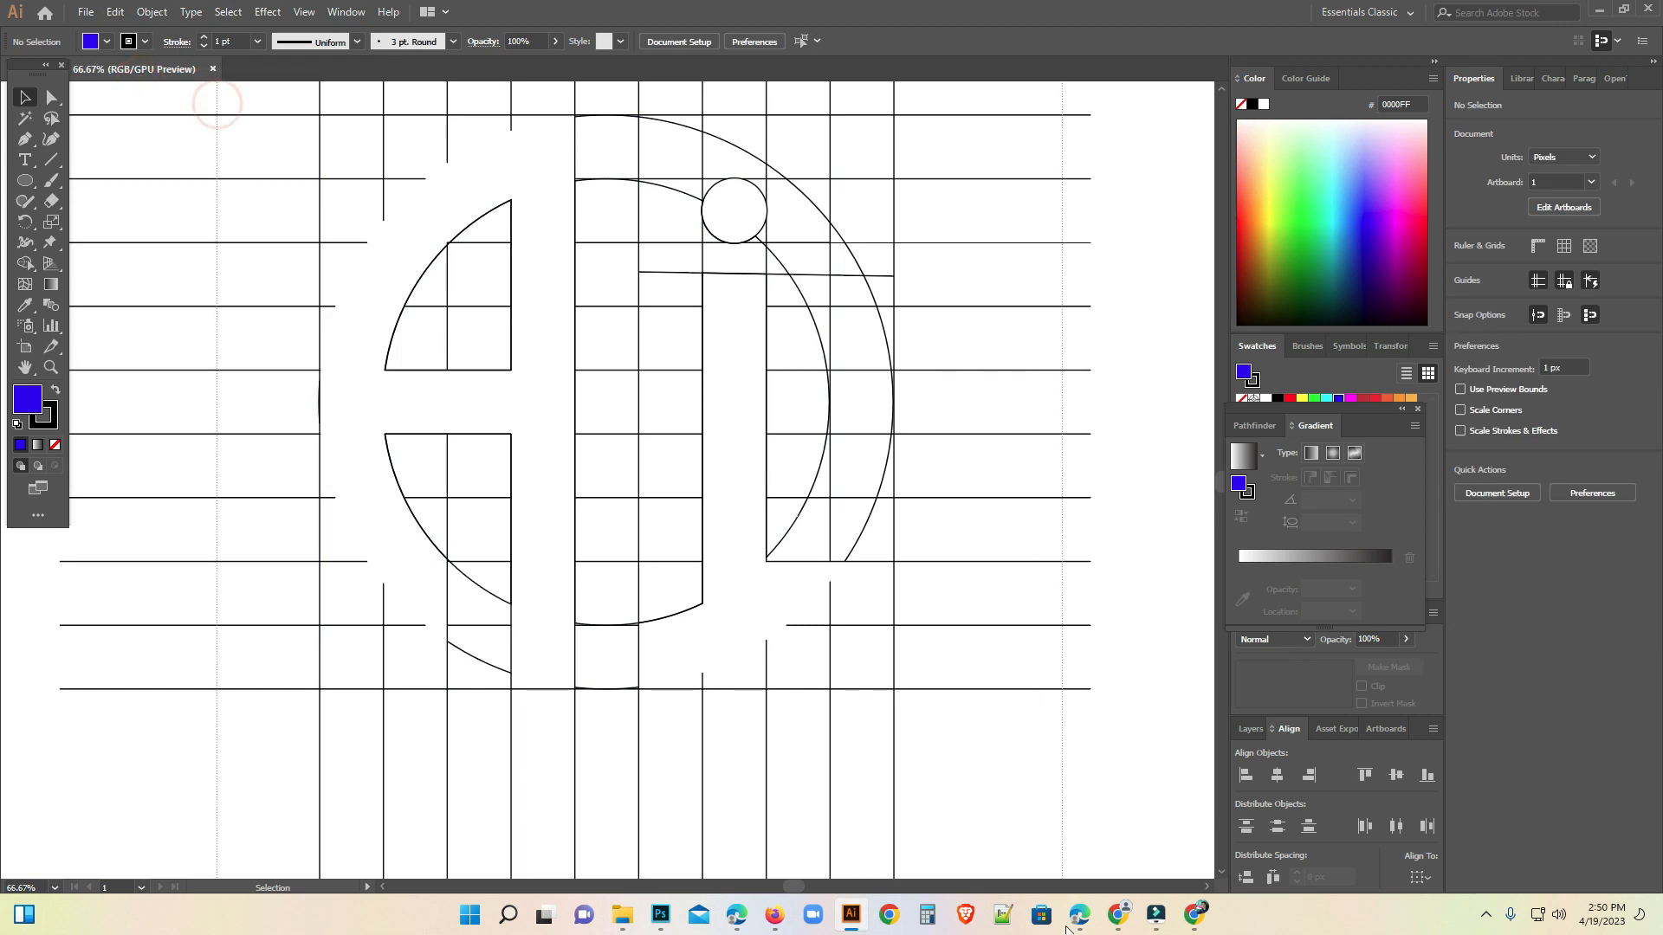
key(ctrl+a)
key(Delete)
key(ctrl+v)
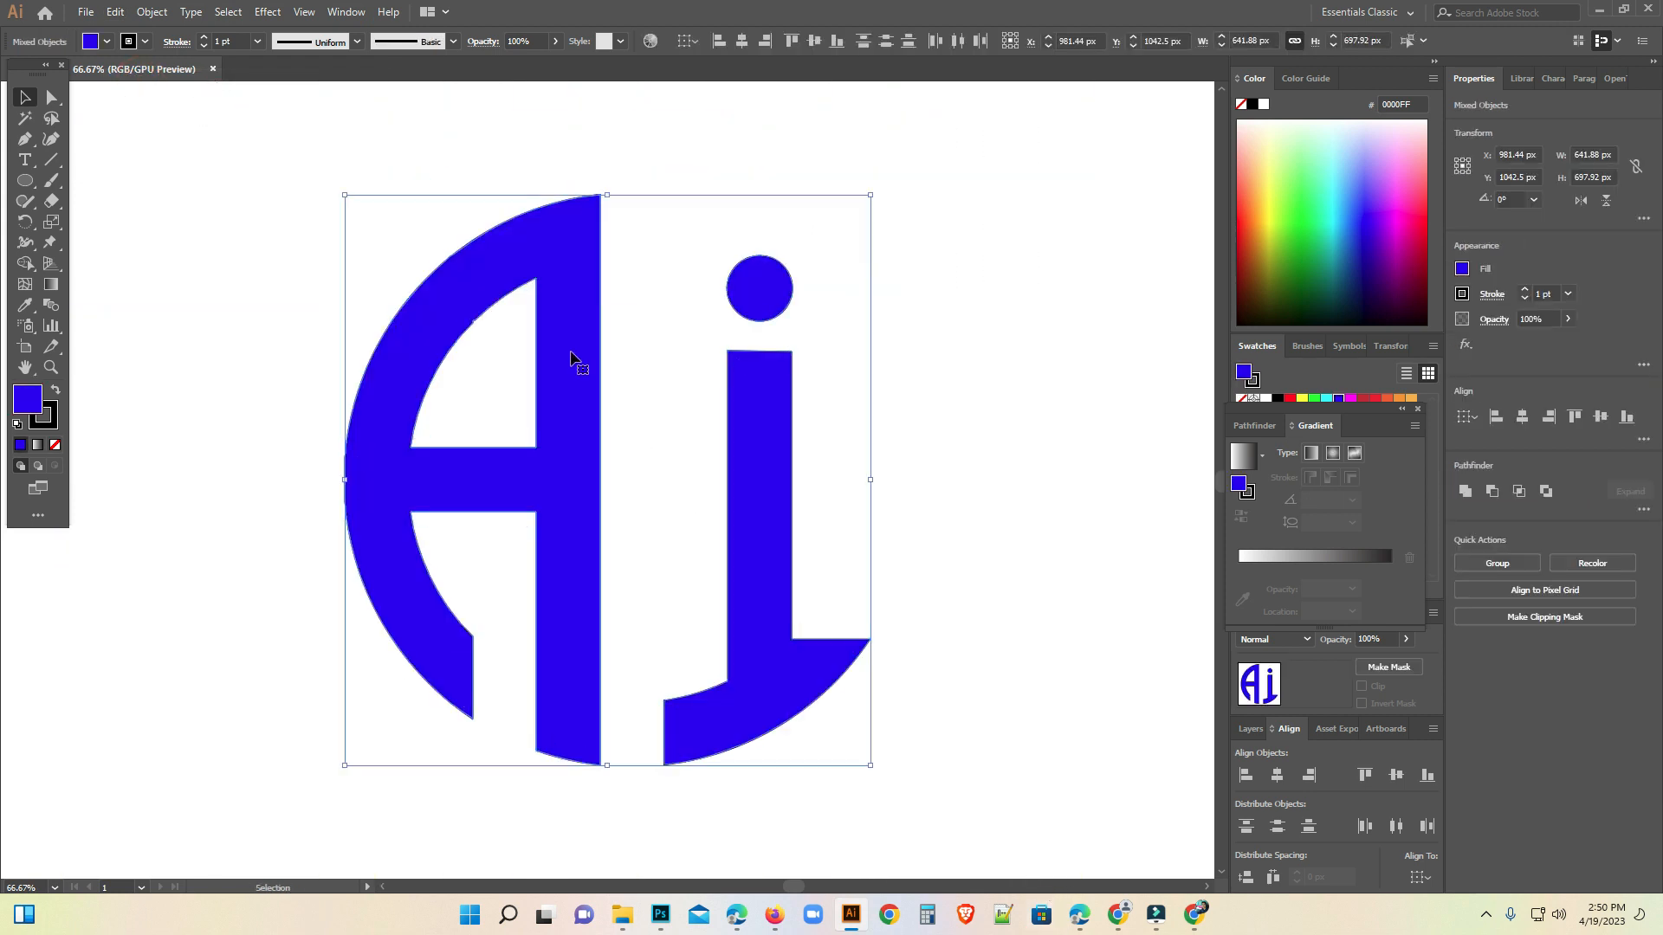
- Scale the pasted Ai logo down proportionally about its centre to about 421 by 458 px
drag(867, 193, 800, 305)
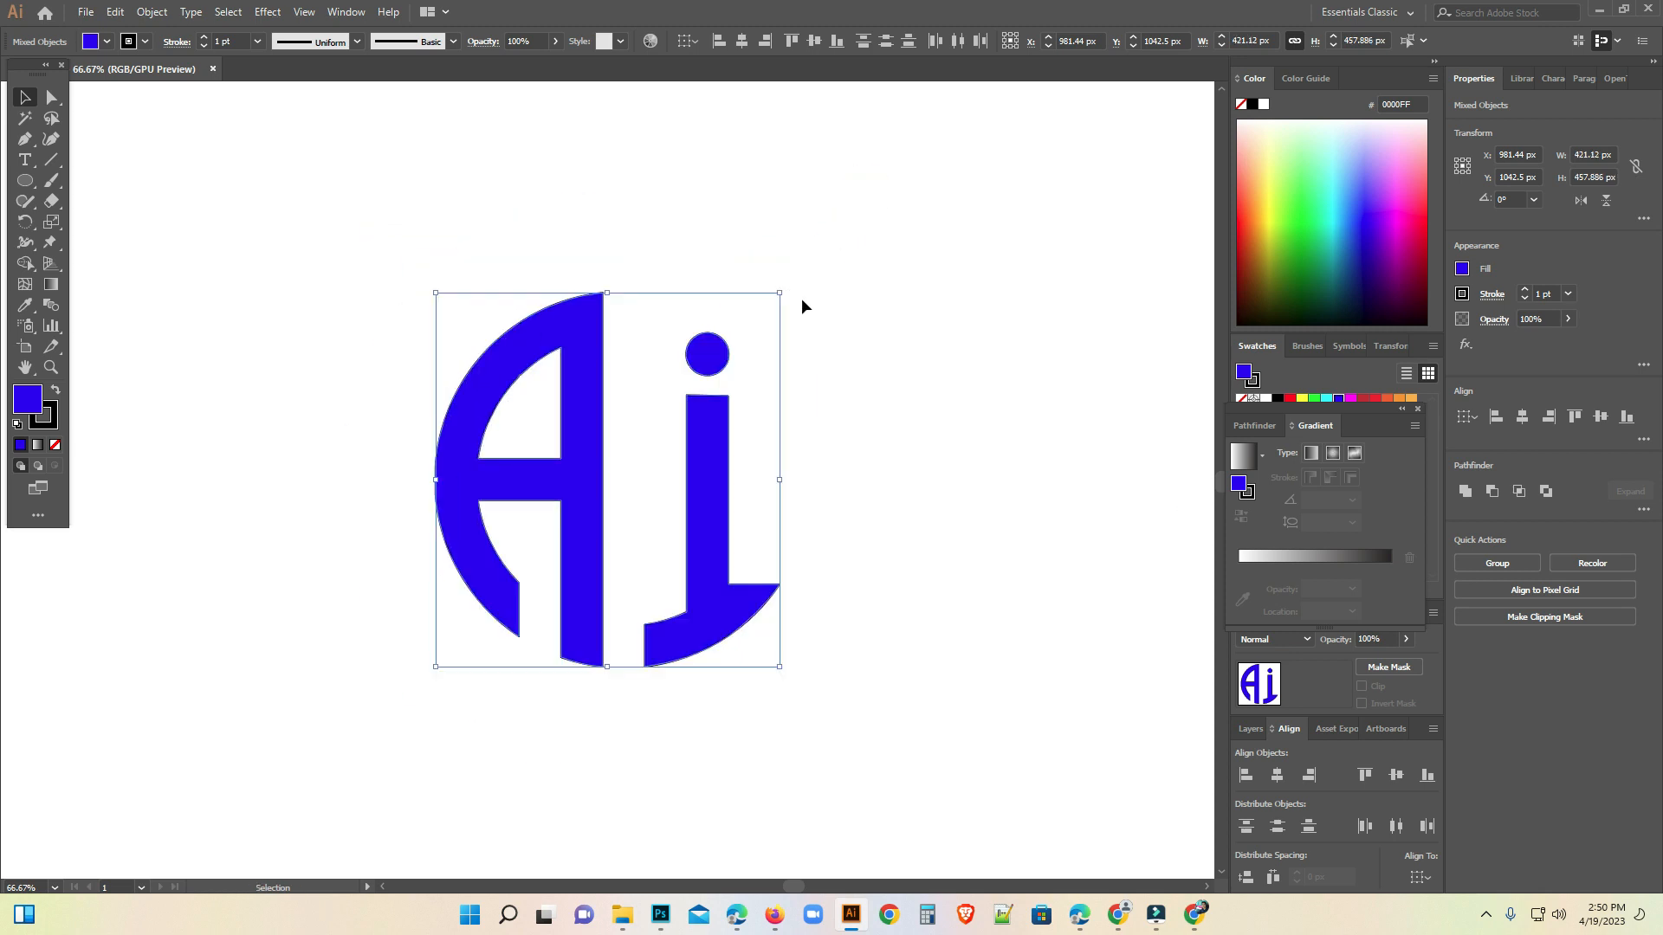
key(a)
key(v)
key(a)
key(v)
- Switch to Photoshop, paste the logo into Design.psb as pixels and enlarge it to about 664% width and 571% height
click(656, 919)
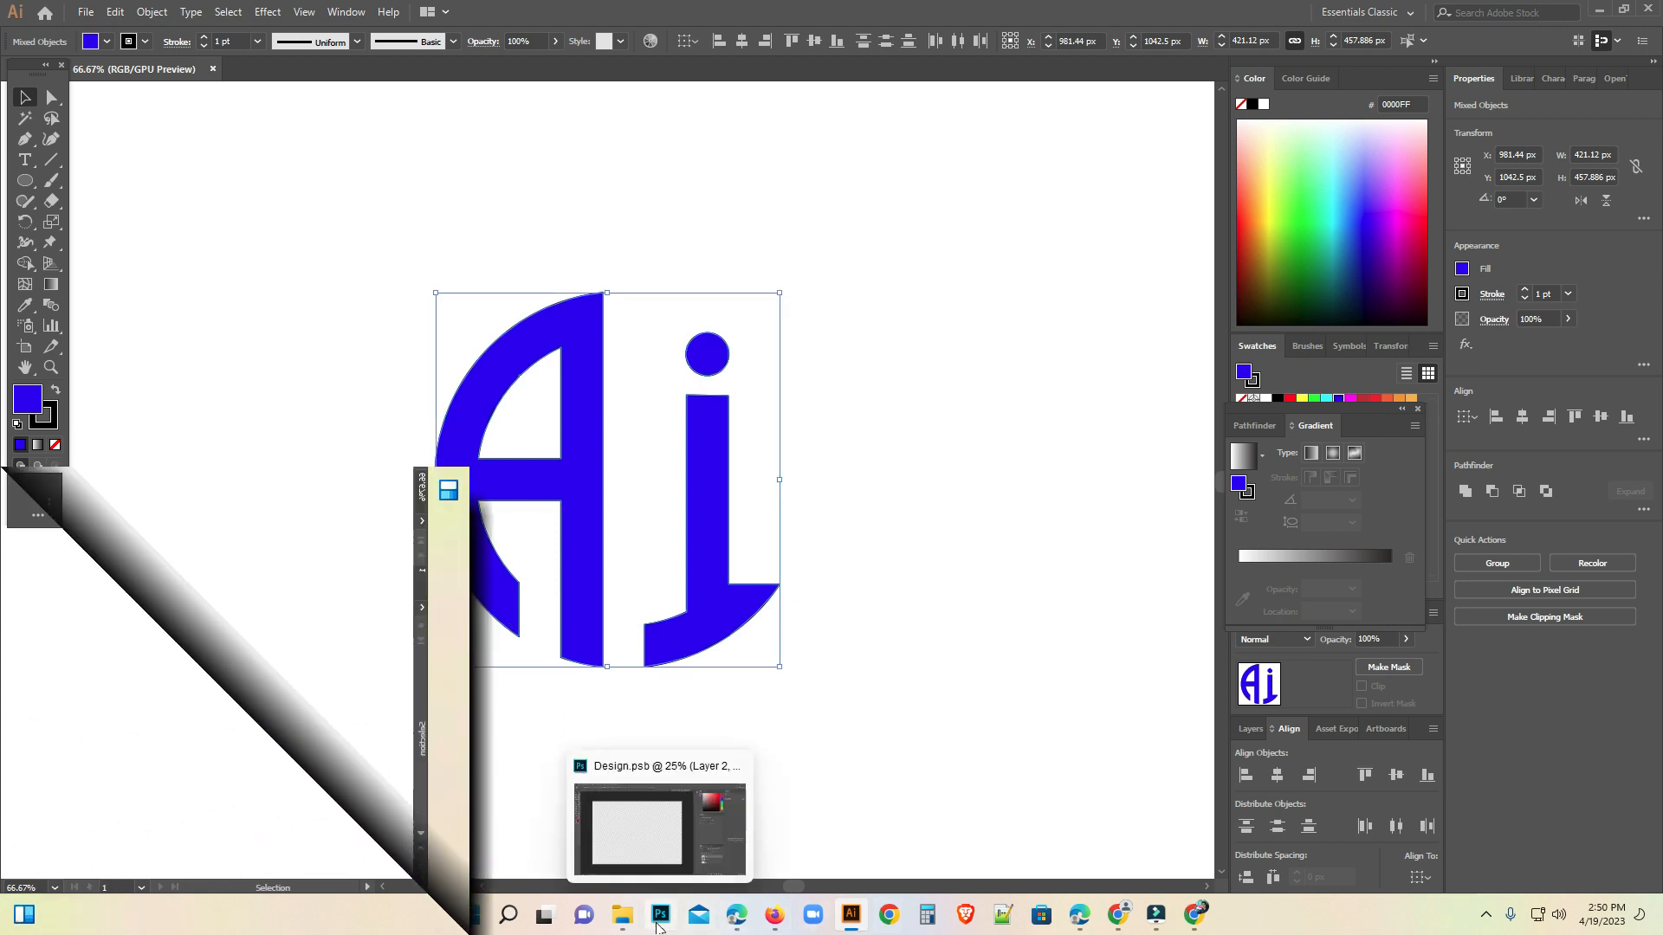
key(ctrl+v)
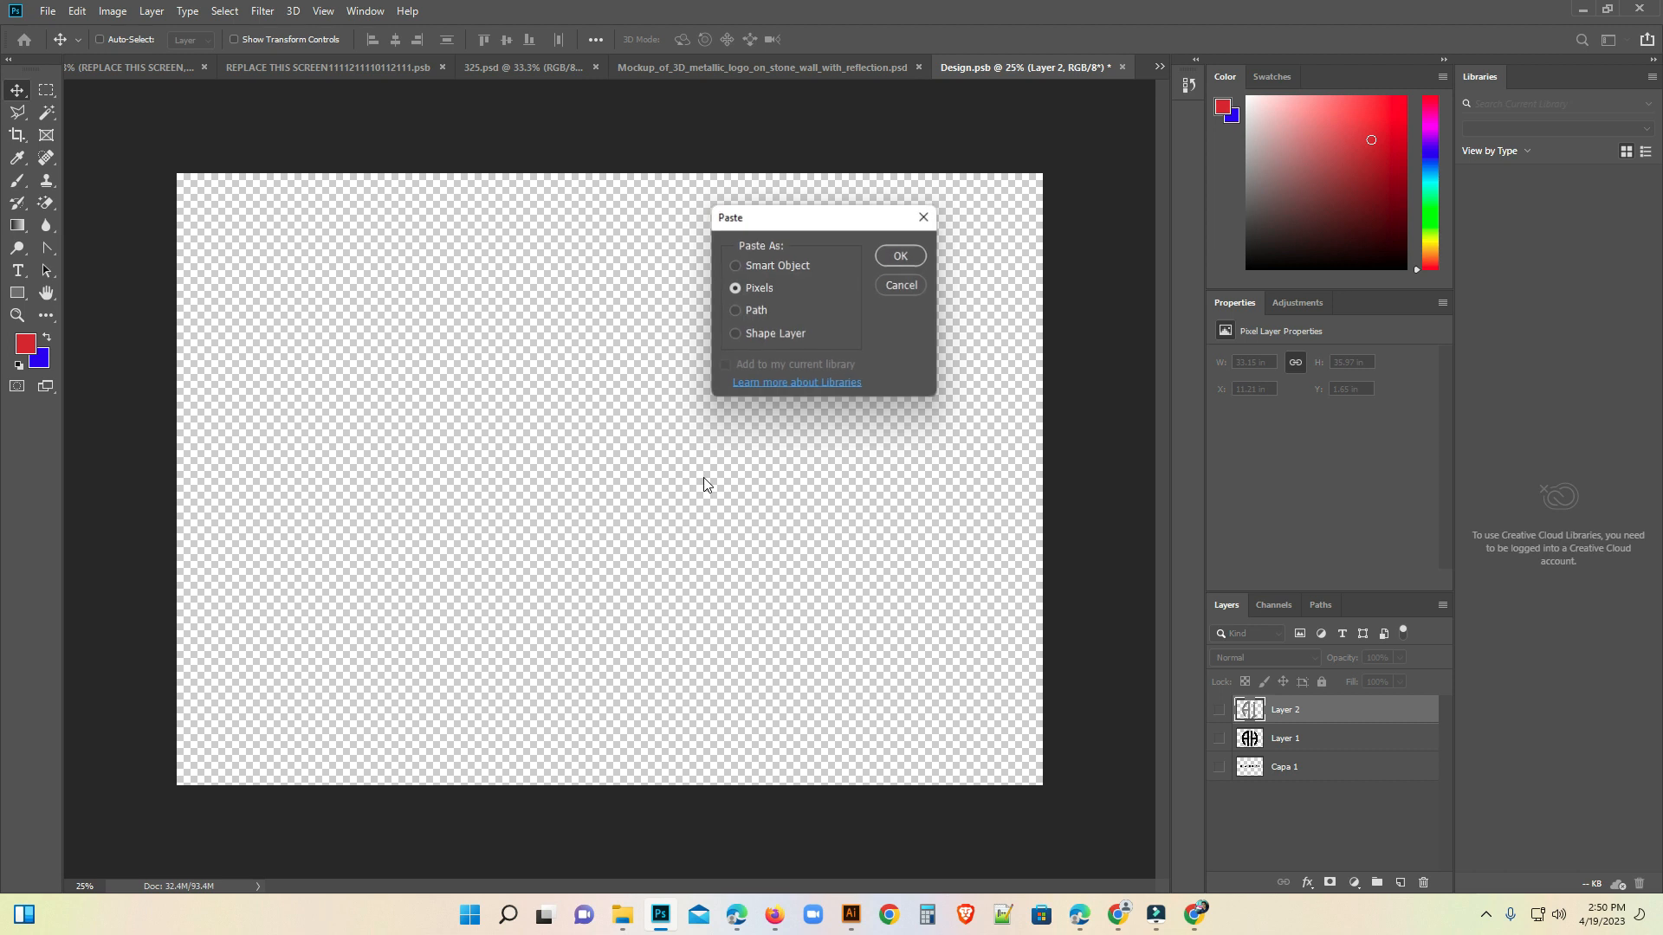
click(901, 257)
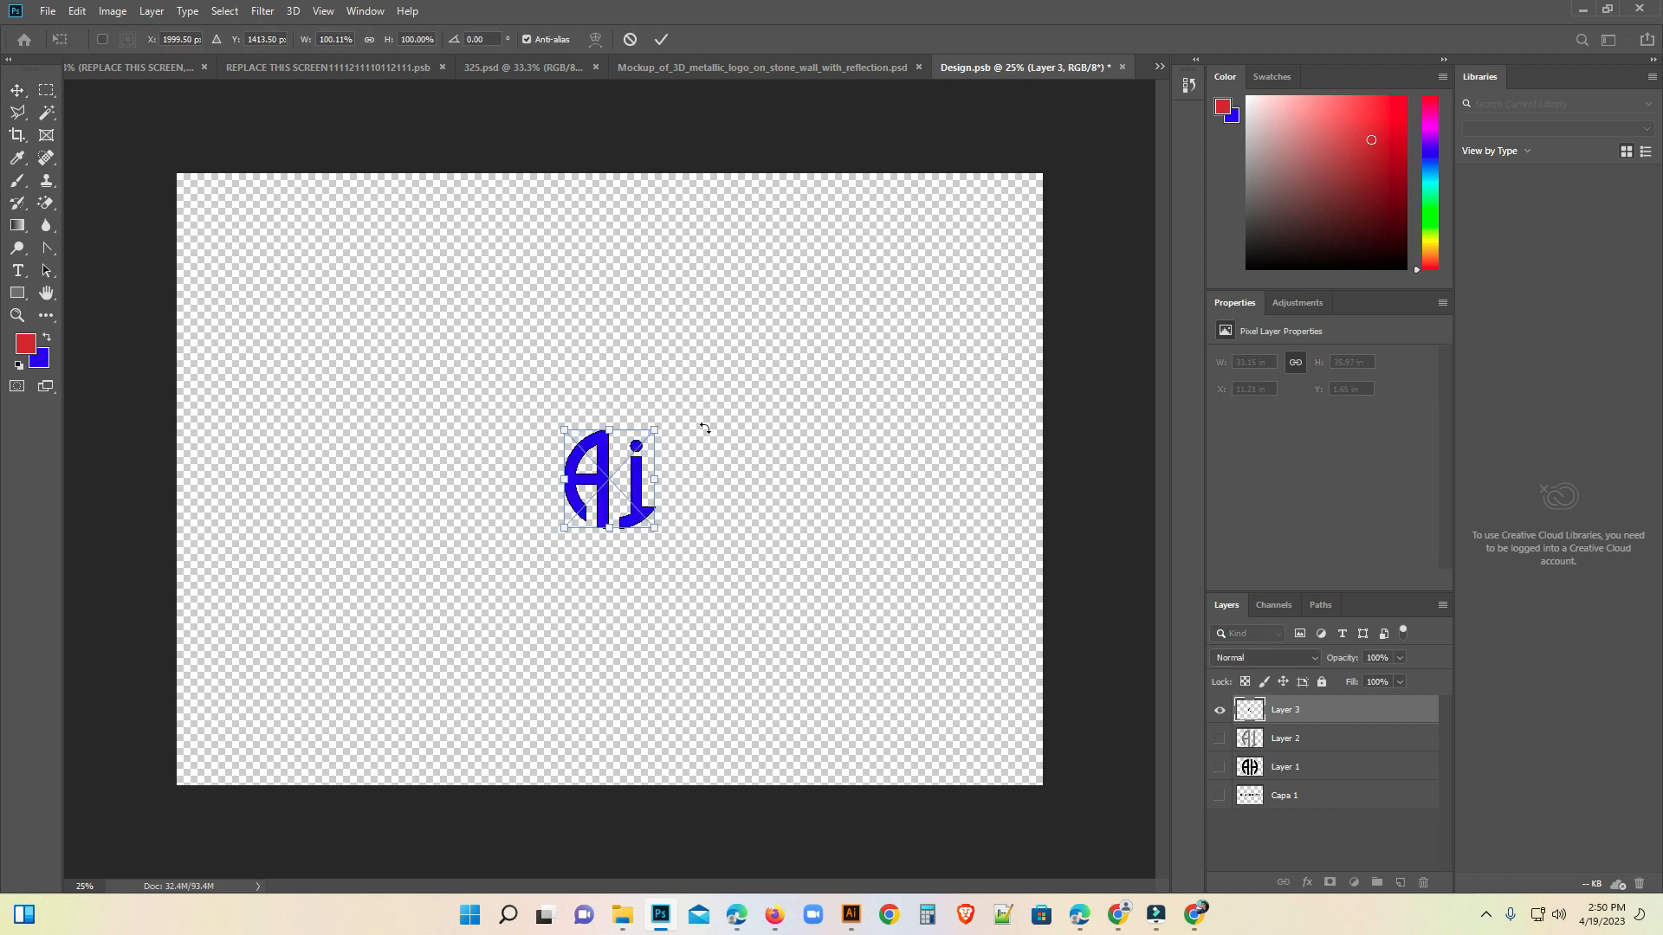
drag(655, 431, 912, 197)
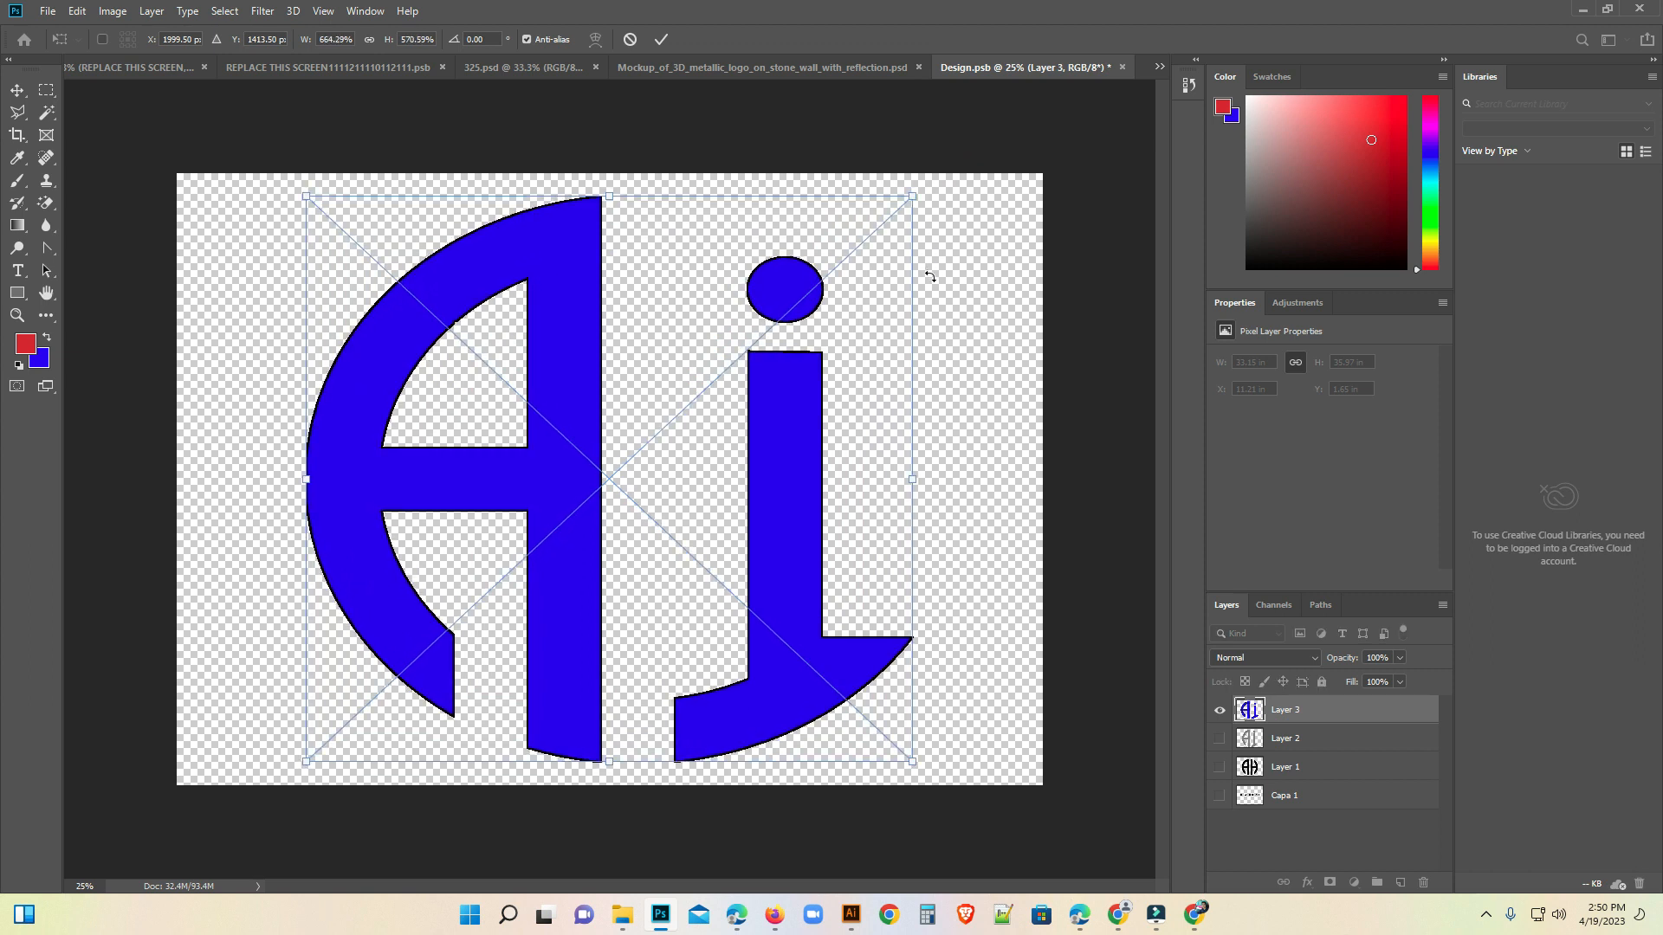
click(663, 39)
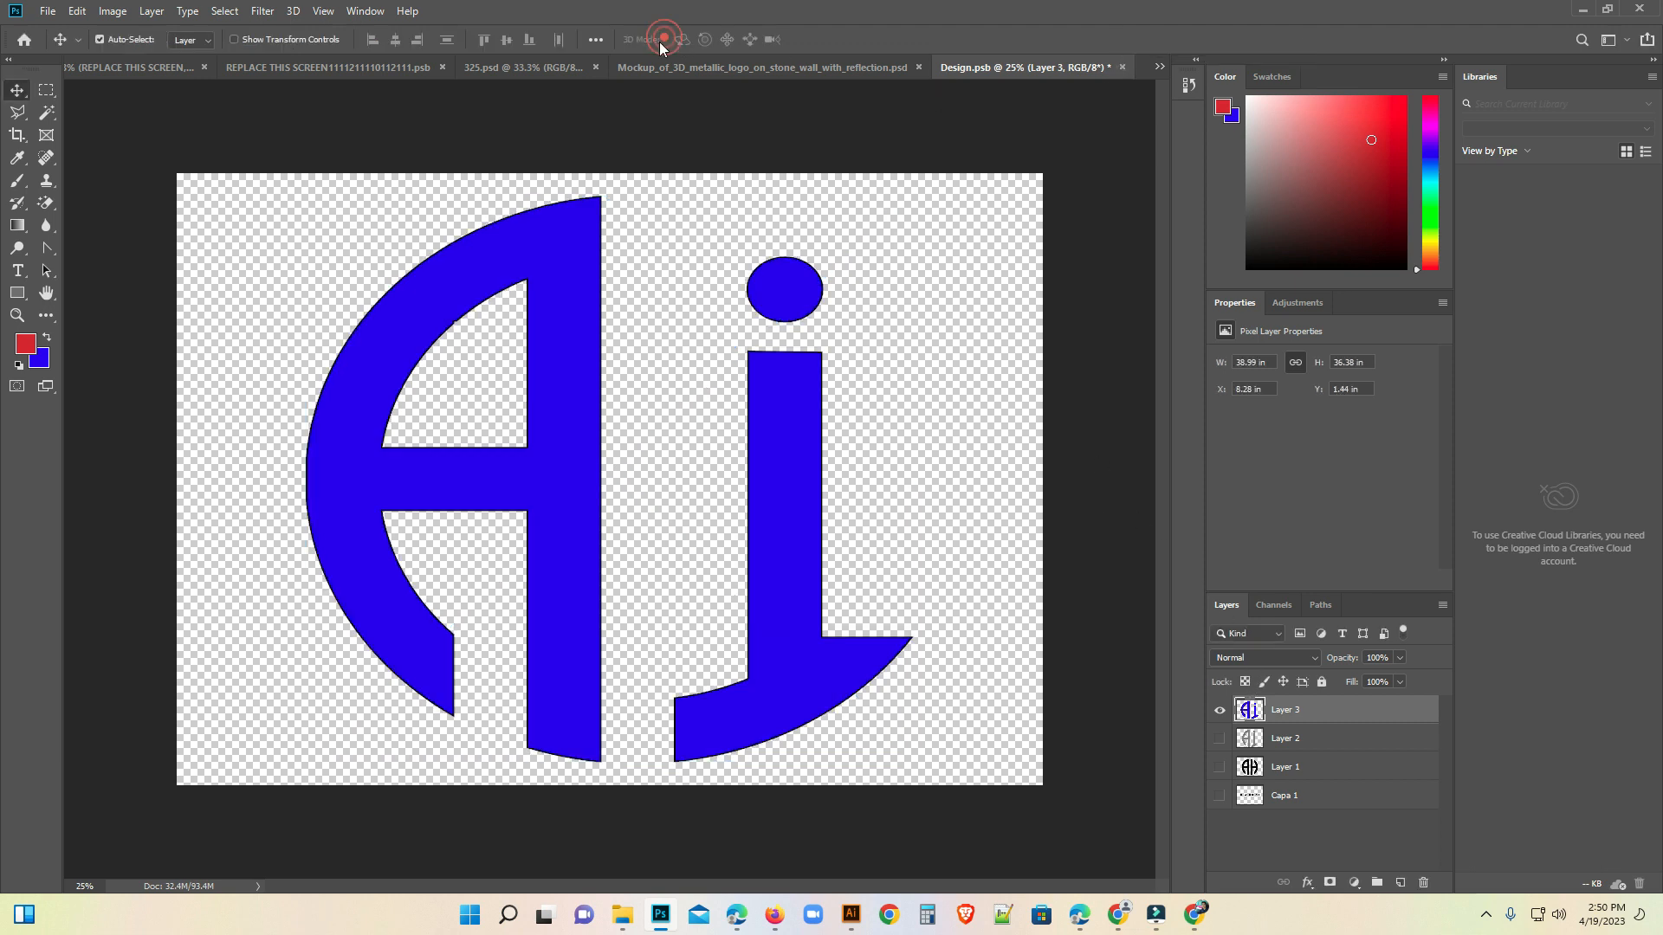
- Close Design.psb and save its changes
click(1122, 68)
click(743, 340)
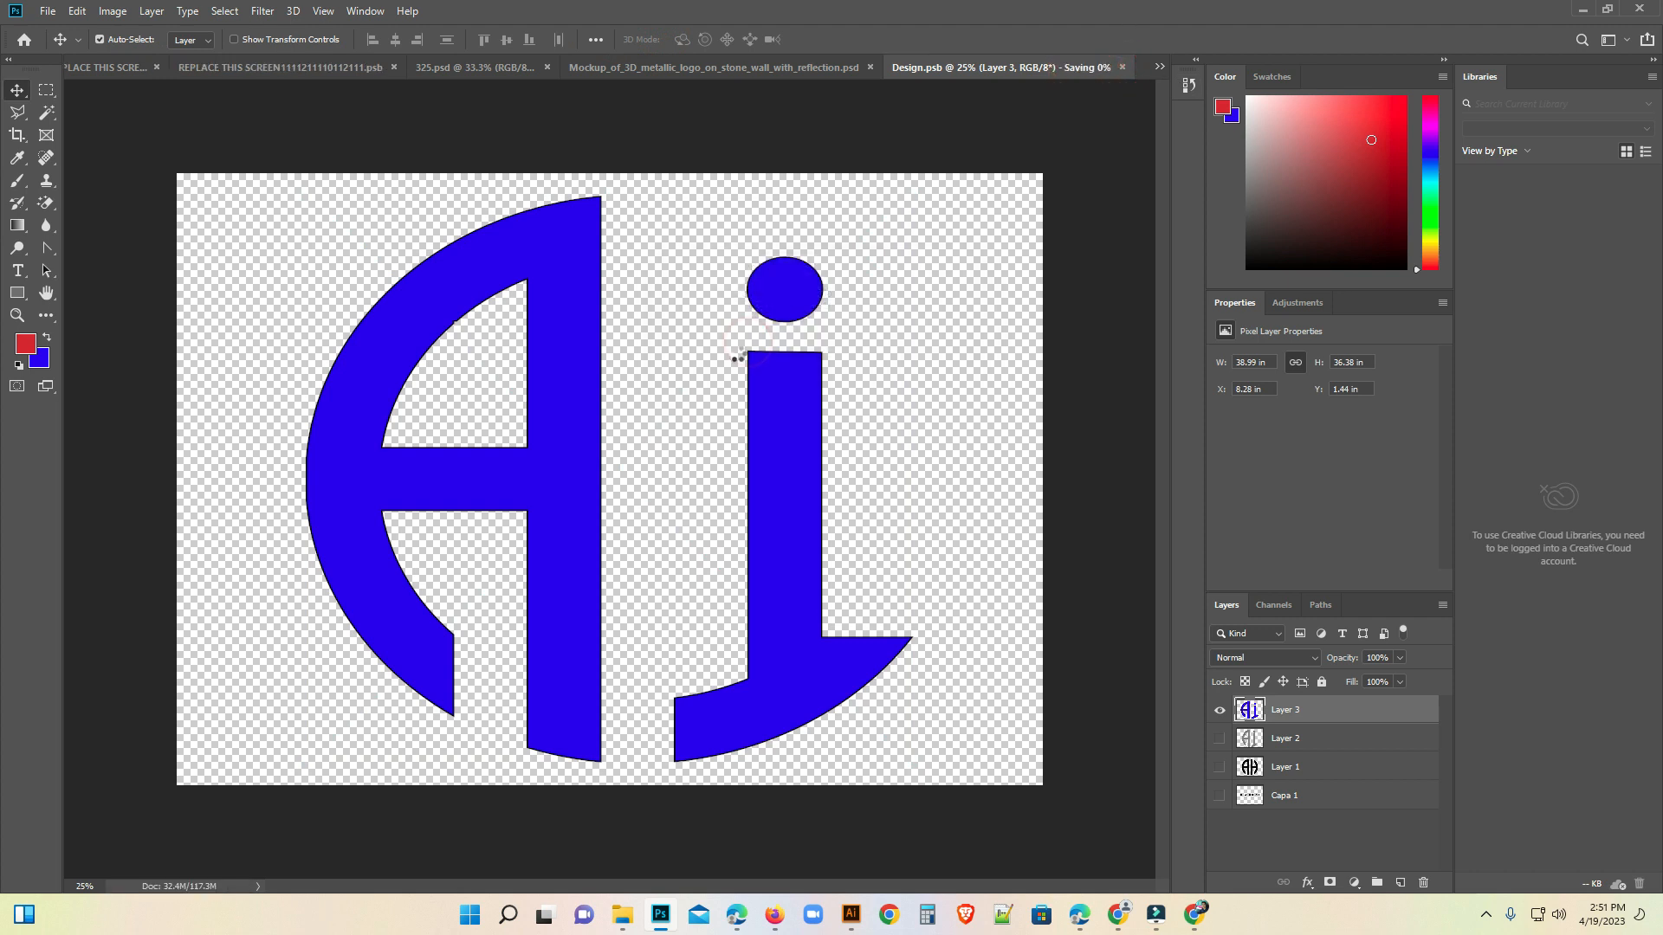